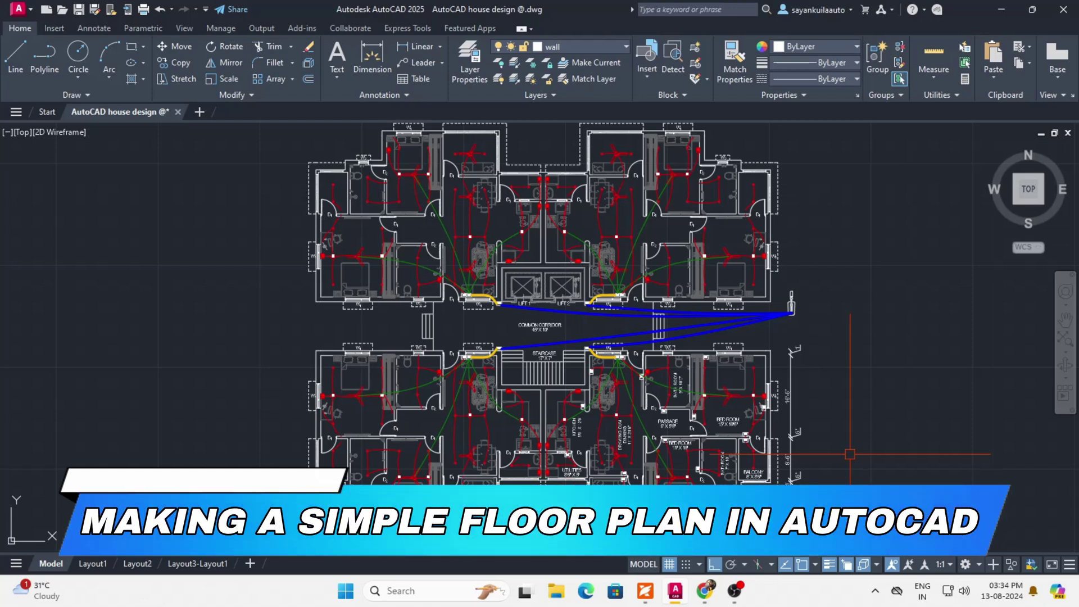
# Examine the finished apartment floor plan's rooms, dimensions, common corridor and electrical wiring
pyautogui.scroll(2, 665, 461)
pyautogui.scroll(2, 665, 461)
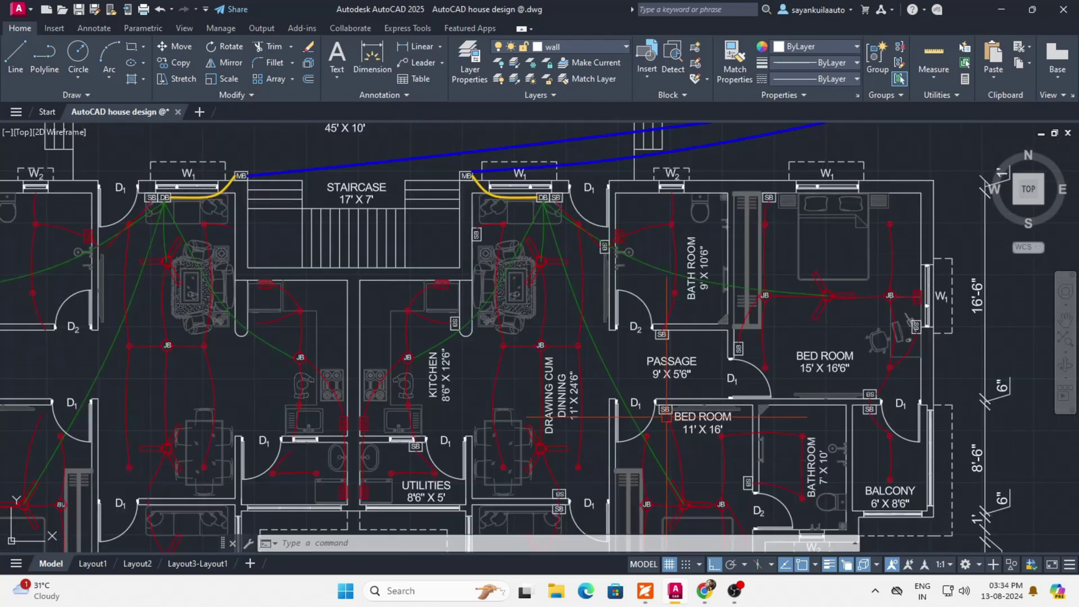
pyautogui.scroll(-2, 640, 359)
pyautogui.moveTo(963, 383); pyautogui.dragTo(954, 349, button='middle')
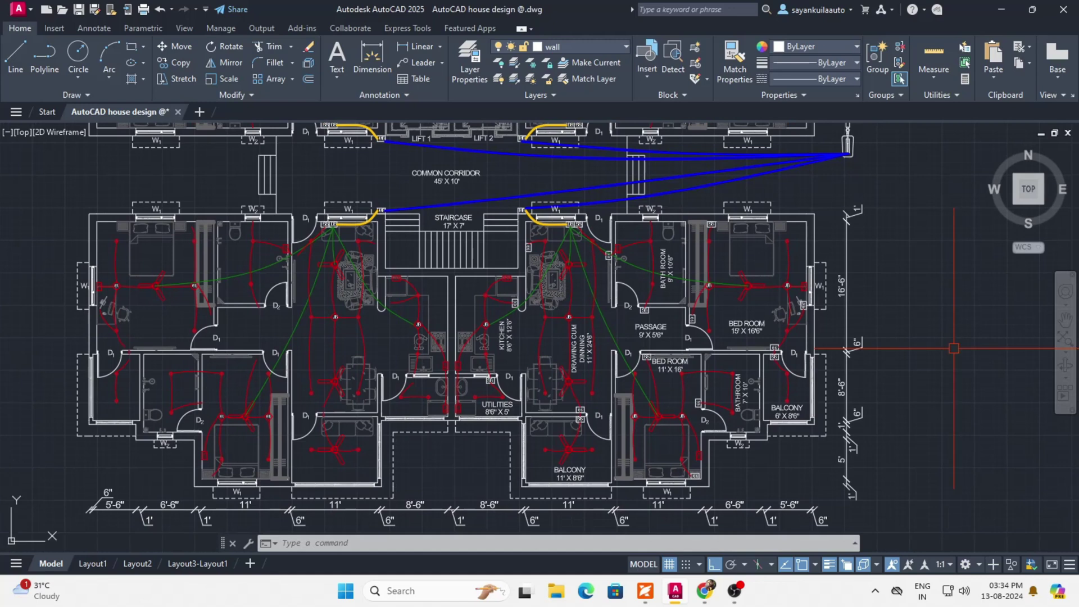
pyautogui.scroll(-2, 669, 394)
pyautogui.scroll(2, 641, 346)
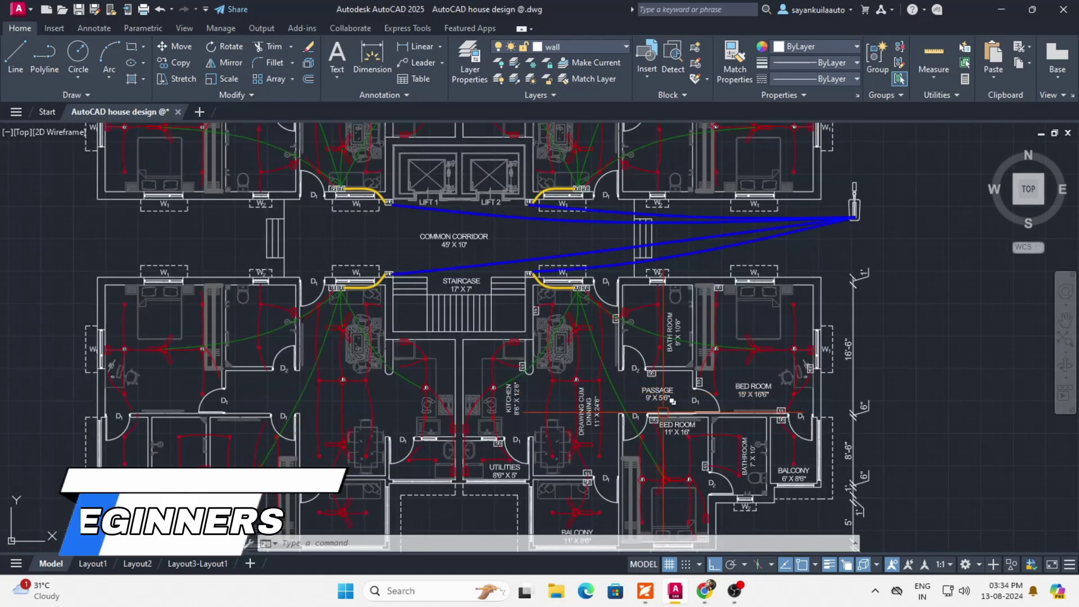
pyautogui.scroll(-2, 644, 328)
pyautogui.scroll(2, 644, 264)
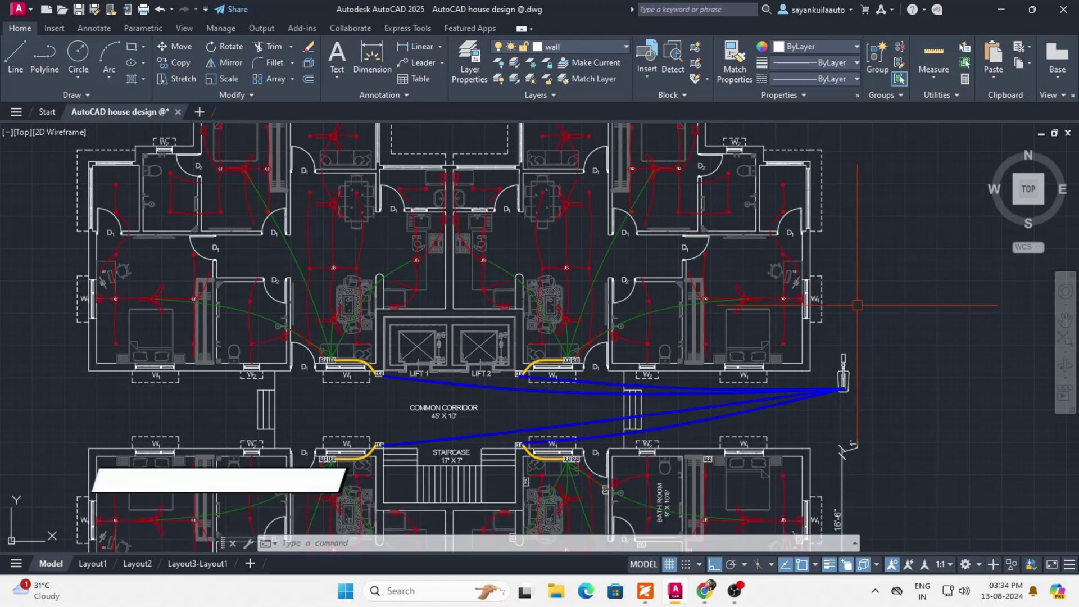
pyautogui.scroll(-2, 881, 297)
pyautogui.moveTo(881, 297); pyautogui.dragTo(795, 251, button='middle')
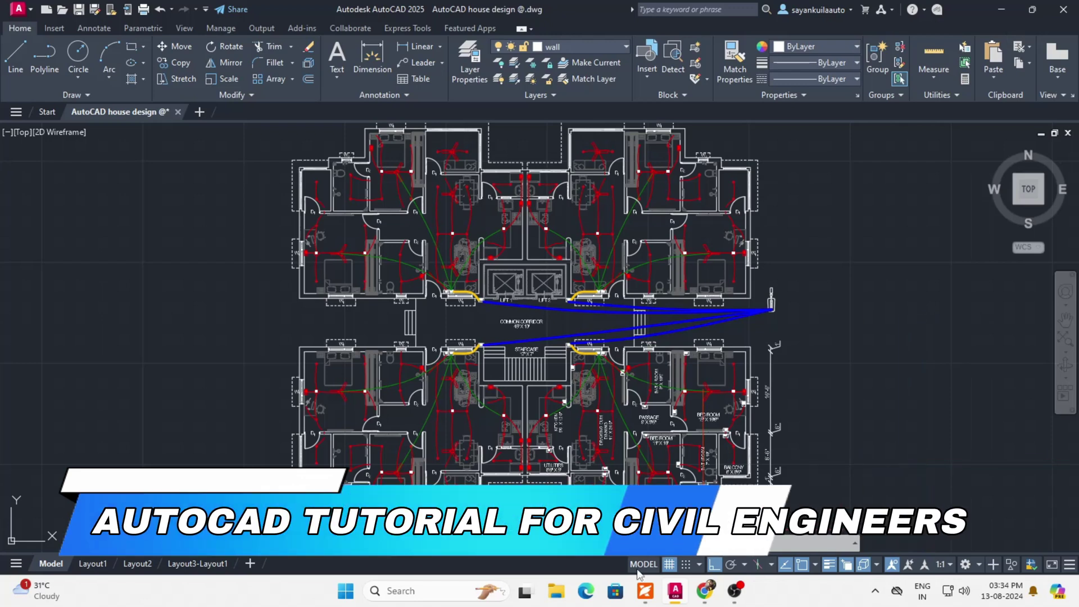
# Switch to Foxit PDF Reader and examine the first floor plan's room sizes and electrical layout in the Layout2 PDF
pyautogui.click(645, 590)
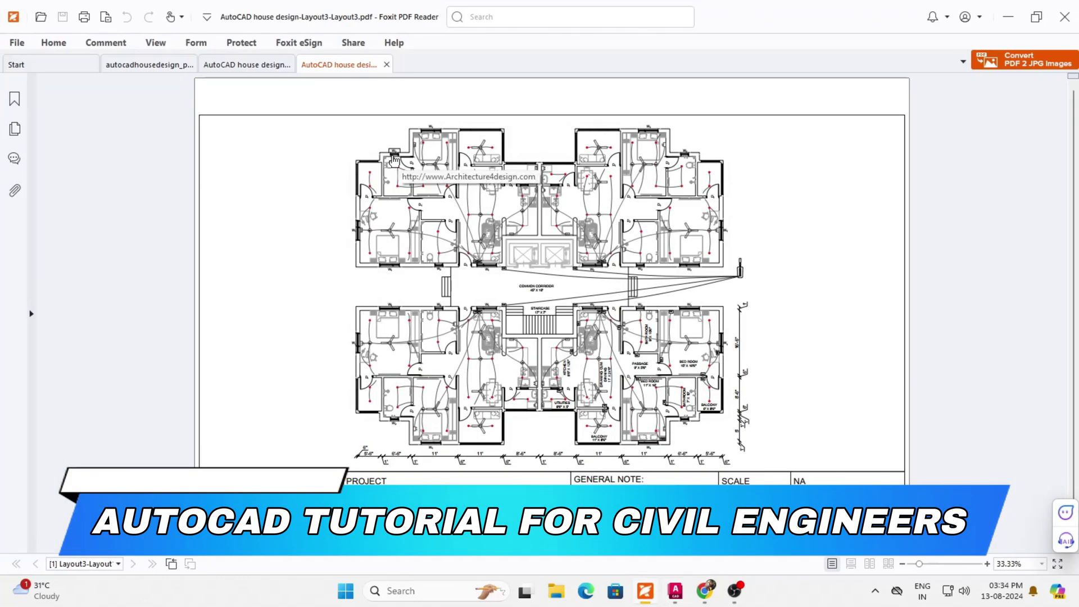
pyautogui.click(251, 67)
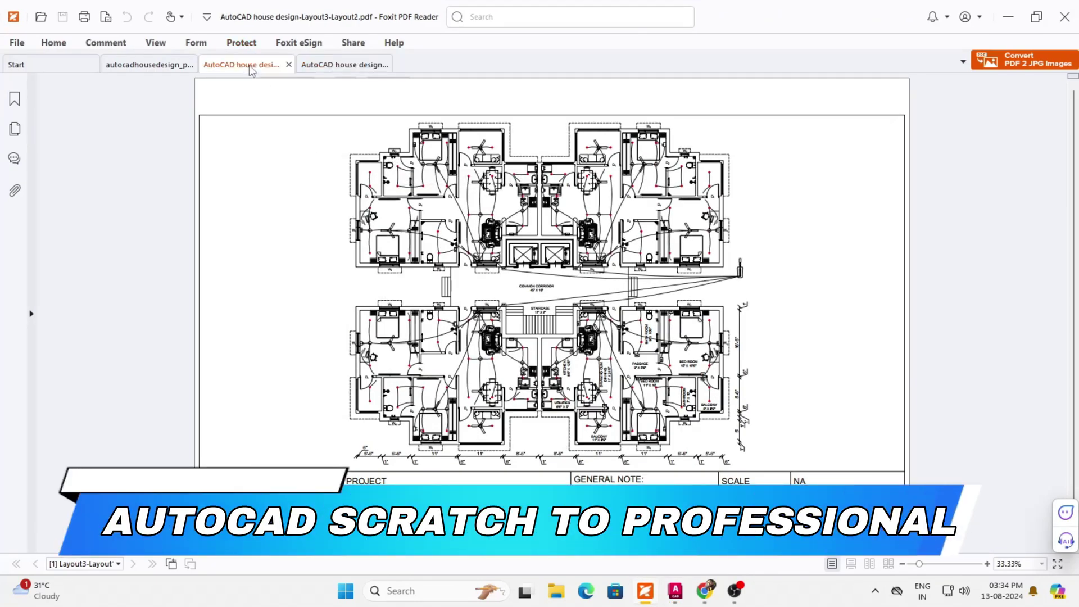
pyautogui.keyDown('ctrl'); pyautogui.scroll(3, 679, 366); pyautogui.keyUp('ctrl')
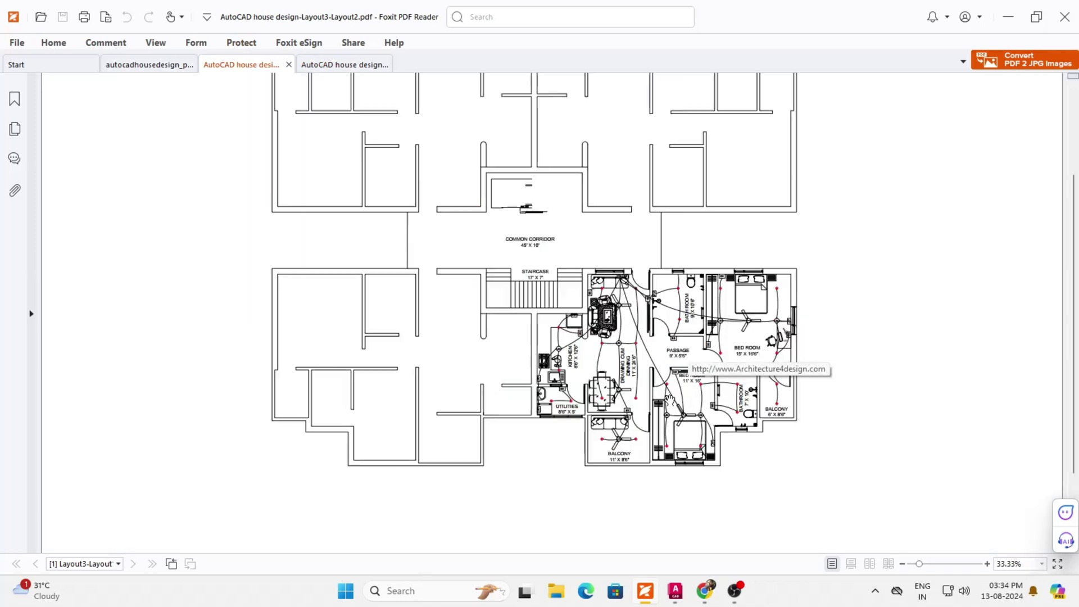
pyautogui.keyDown('ctrl'); pyautogui.scroll(2, 763, 403); pyautogui.keyUp('ctrl')
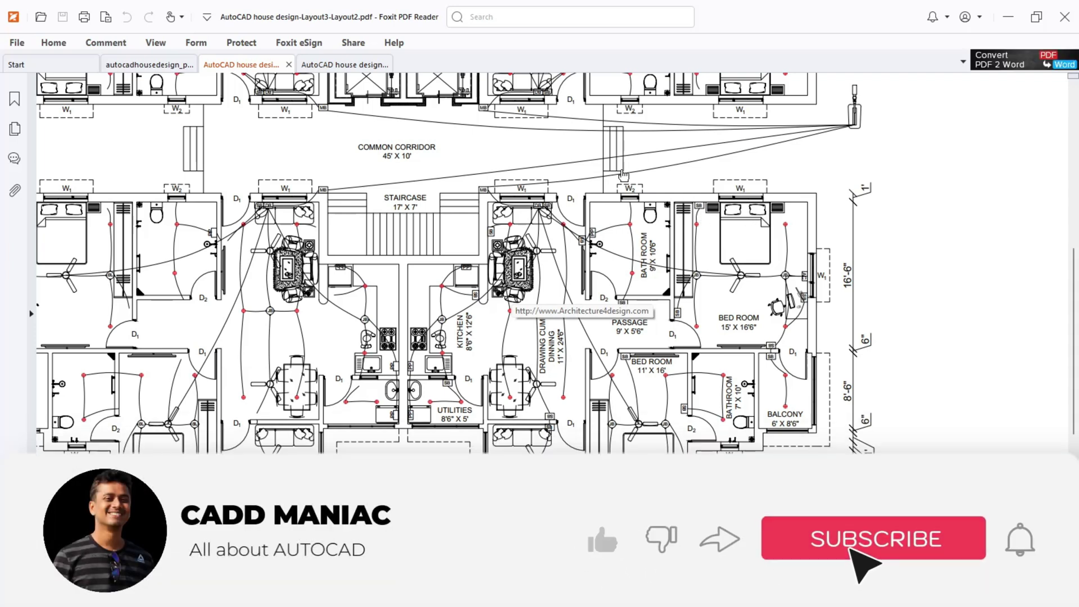
pyautogui.keyDown('ctrl'); pyautogui.scroll(1, 672, 165); pyautogui.keyUp('ctrl')
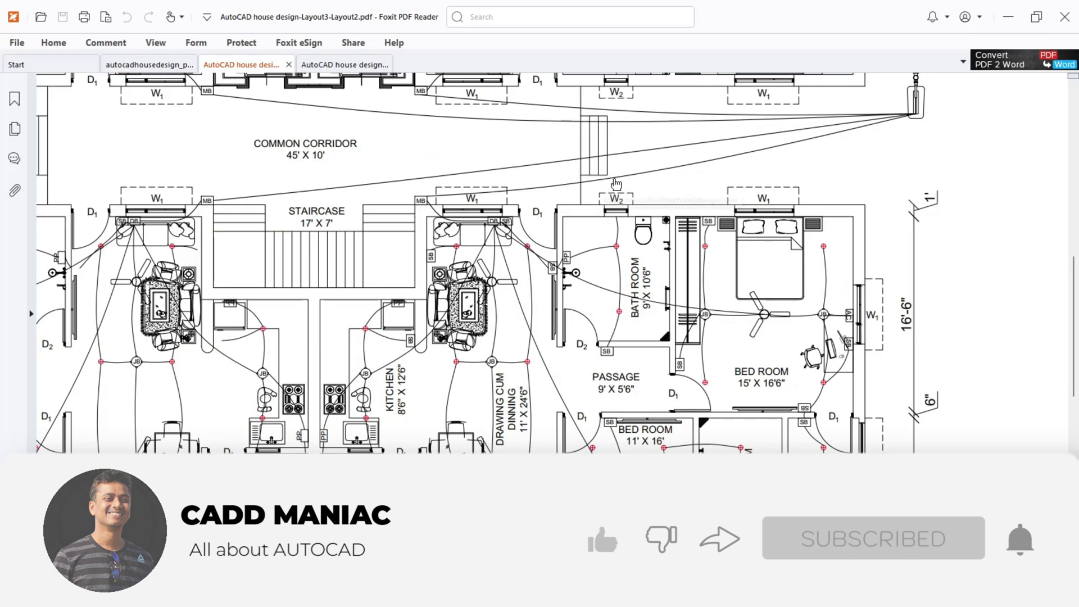
pyautogui.keyDown('ctrl'); pyautogui.scroll(2, 430, 202); pyautogui.keyUp('ctrl')
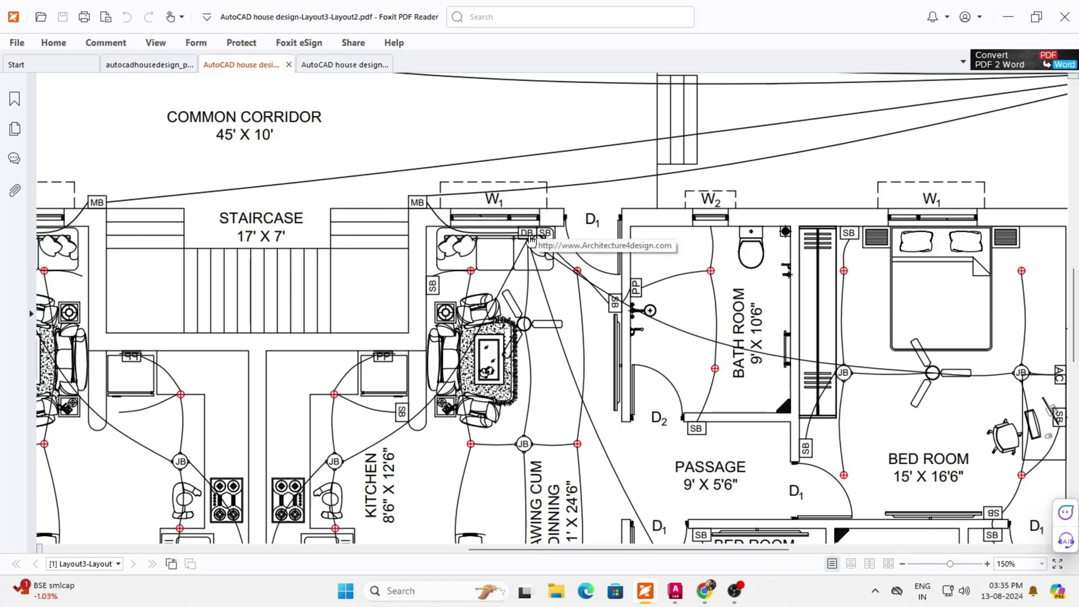
pyautogui.keyDown('ctrl'); pyautogui.scroll(-4, 525, 233); pyautogui.keyUp('ctrl')
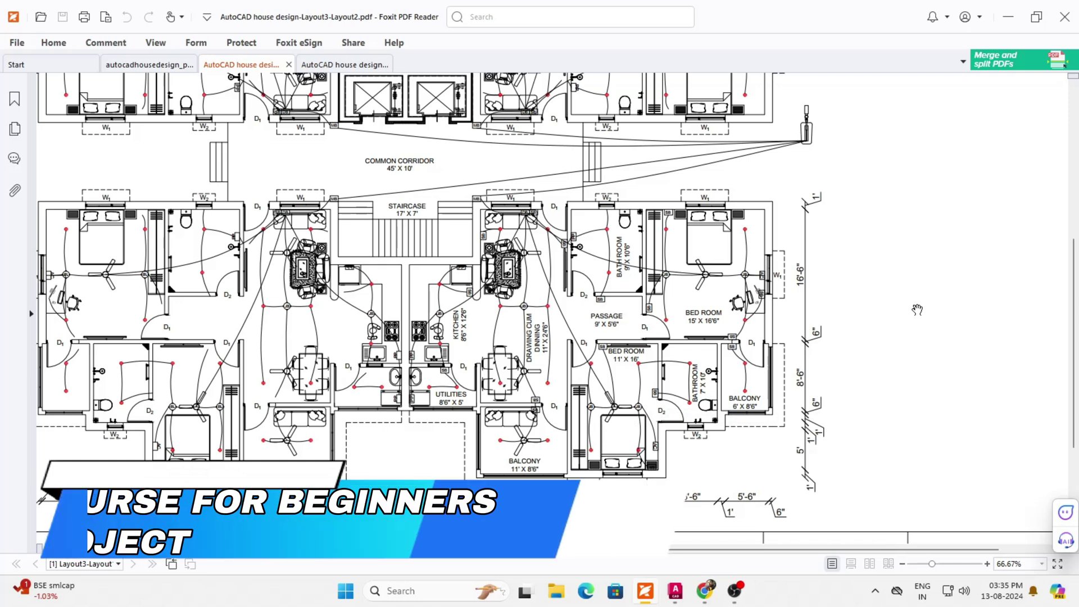
pyautogui.keyDown('ctrl'); pyautogui.scroll(-2, 846, 397); pyautogui.keyUp('ctrl')
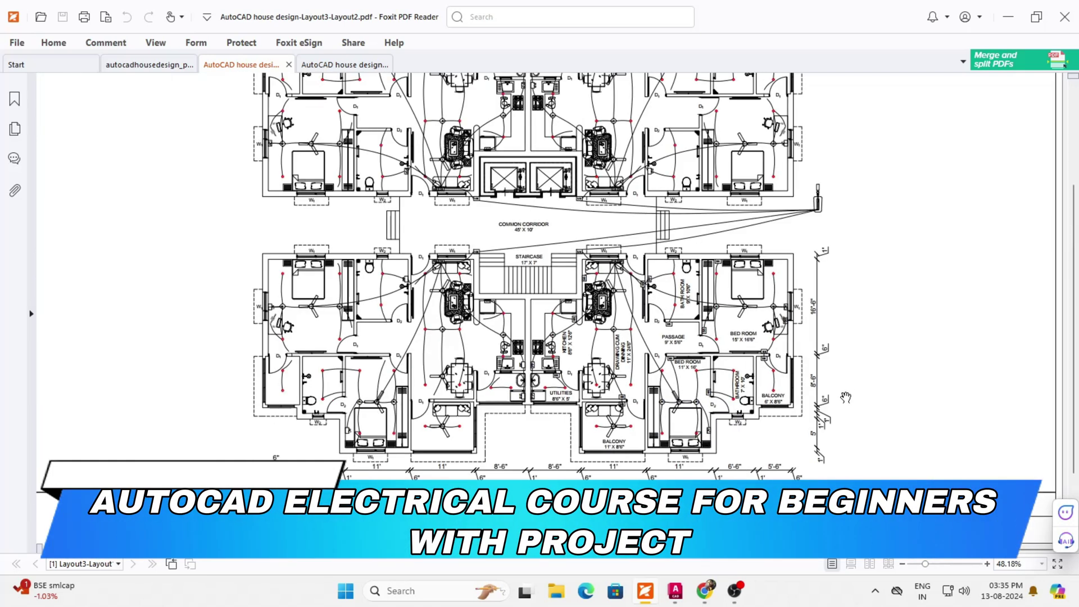
pyautogui.keyDown('ctrl'); pyautogui.scroll(-3, 845, 397); pyautogui.keyUp('ctrl')
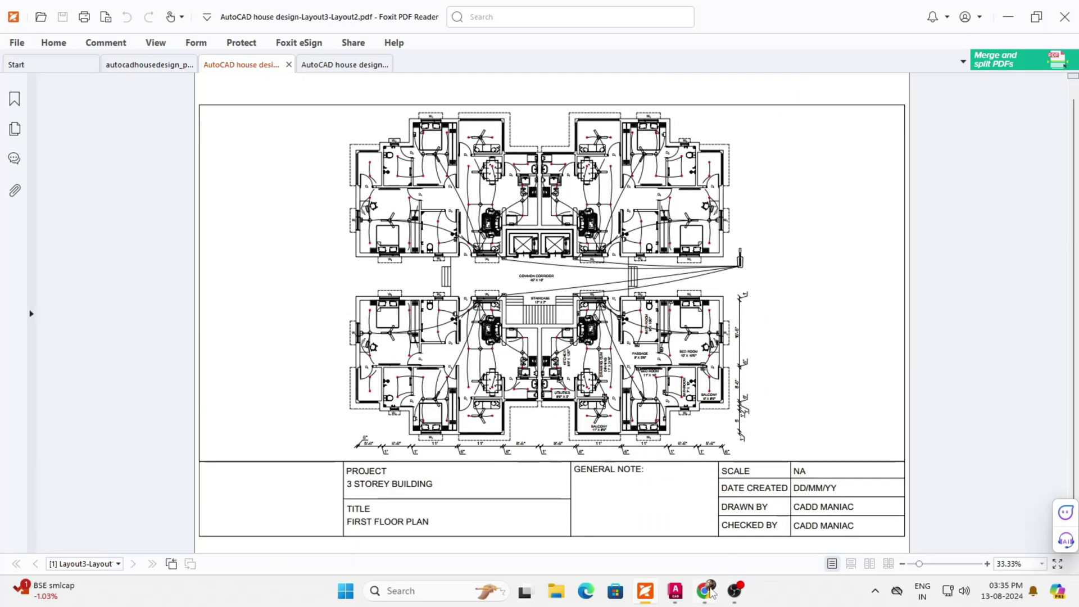
# Switch to Chrome and browse the CADD MANIAC playlists and the house design playlist's videos in YouTube Studio
pyautogui.click(711, 592)
pyautogui.scroll(-7, 749, 334)
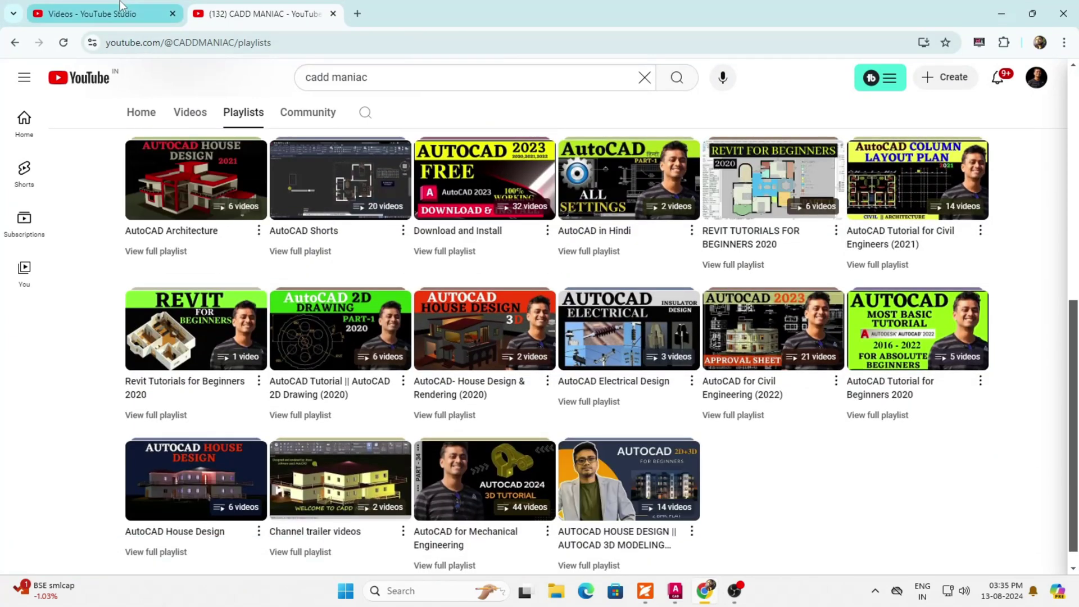
pyautogui.click(121, 7)
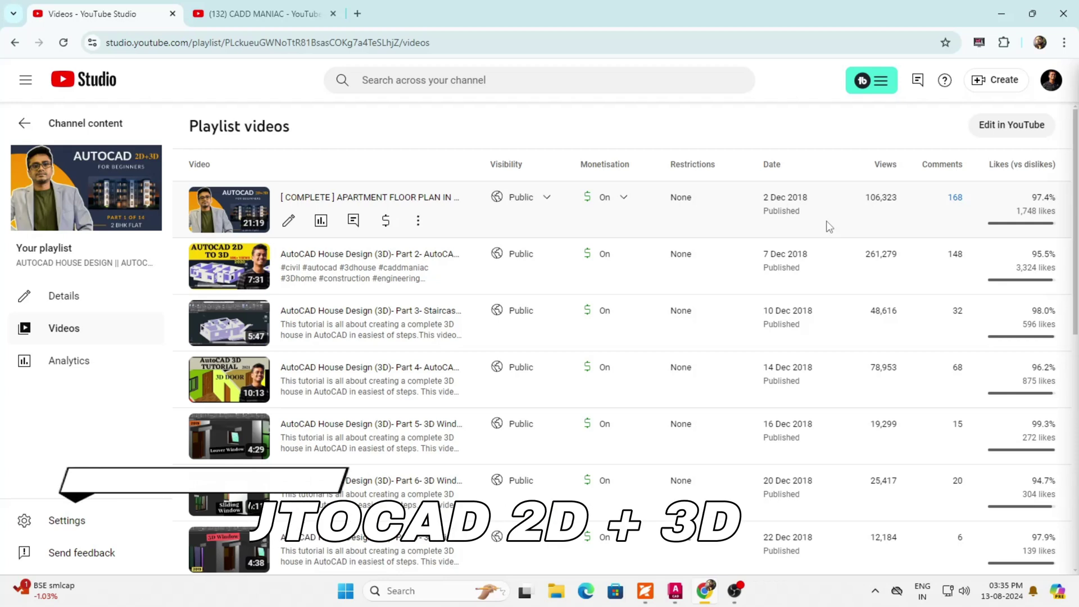
pyautogui.scroll(-2, 826, 229)
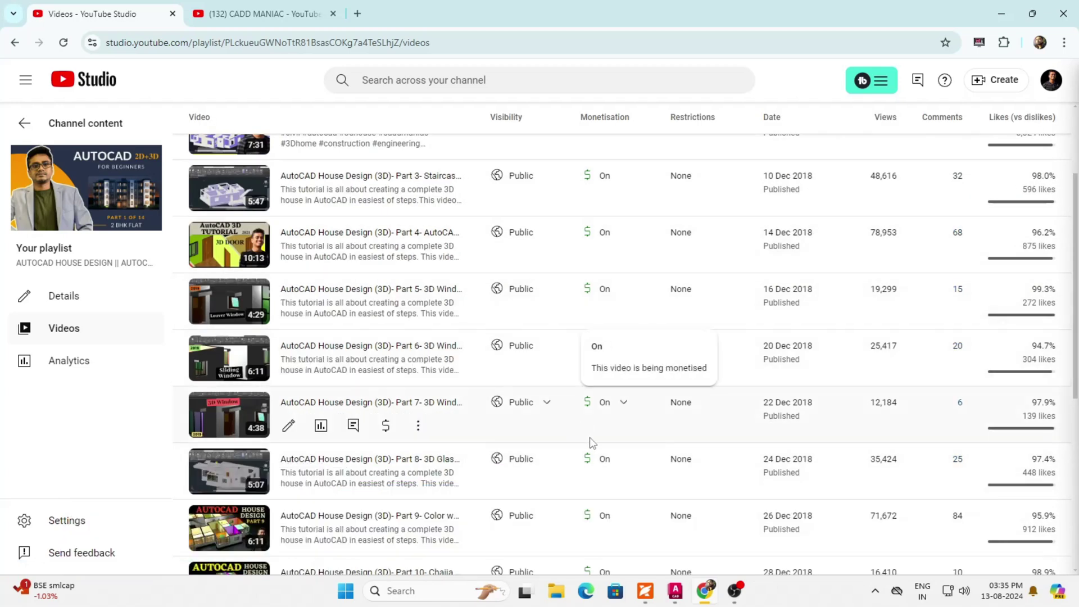
# Switch to Foxit PDF Reader and compare autocadhousedesign_plan1_caddmaniac.pdf with the detailed Layout2 floor plan
pyautogui.click(645, 591)
pyautogui.click(142, 65)
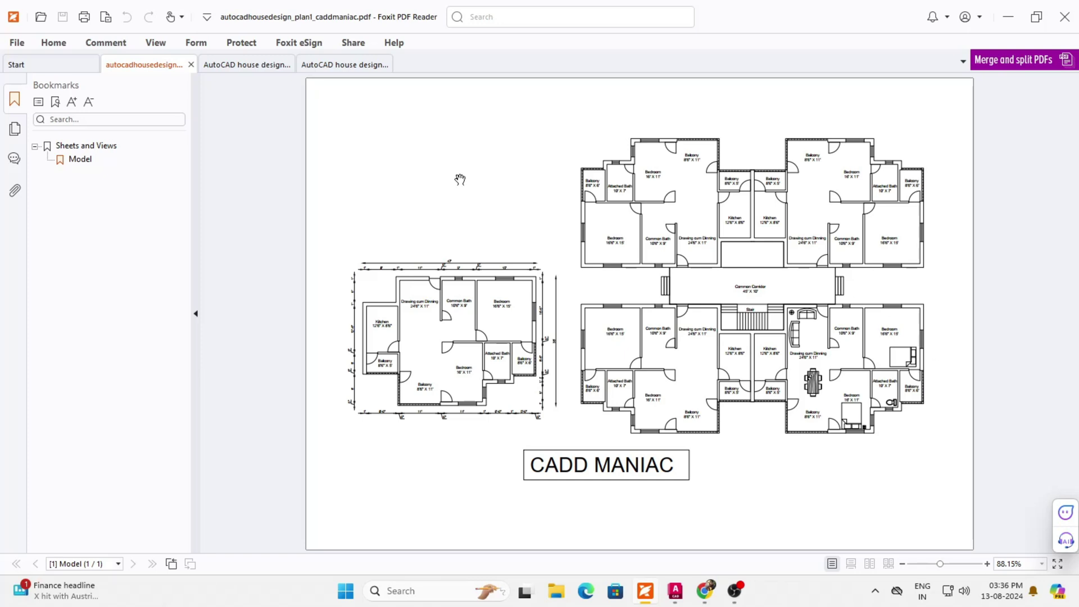
pyautogui.click(233, 65)
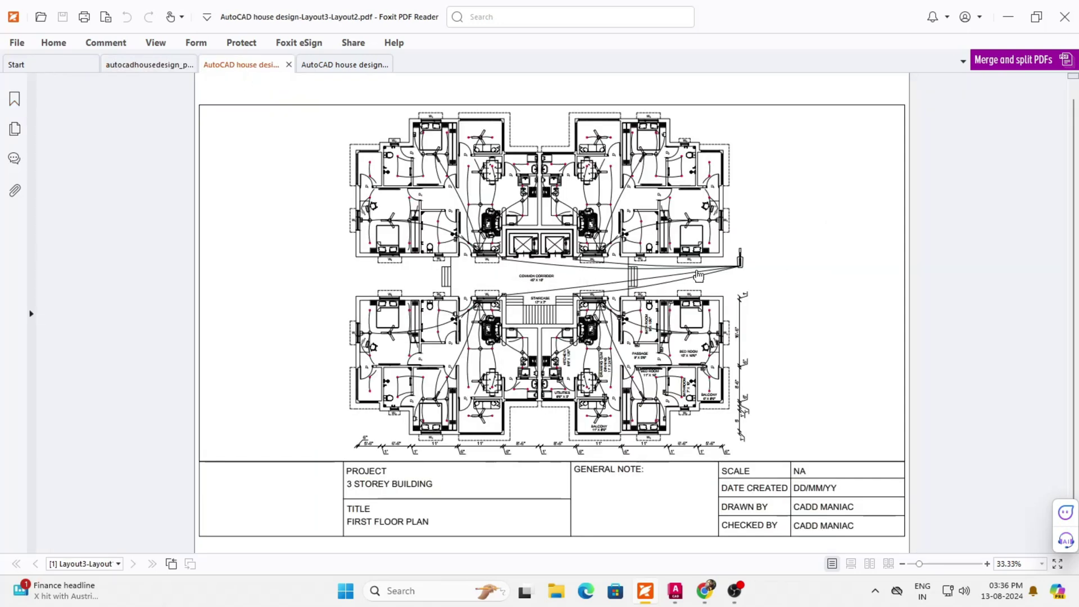
pyautogui.keyDown('ctrl'); pyautogui.scroll(2, 698, 276); pyautogui.keyUp('ctrl')
pyautogui.keyDown('ctrl'); pyautogui.scroll(1, 697, 275); pyautogui.keyUp('ctrl')
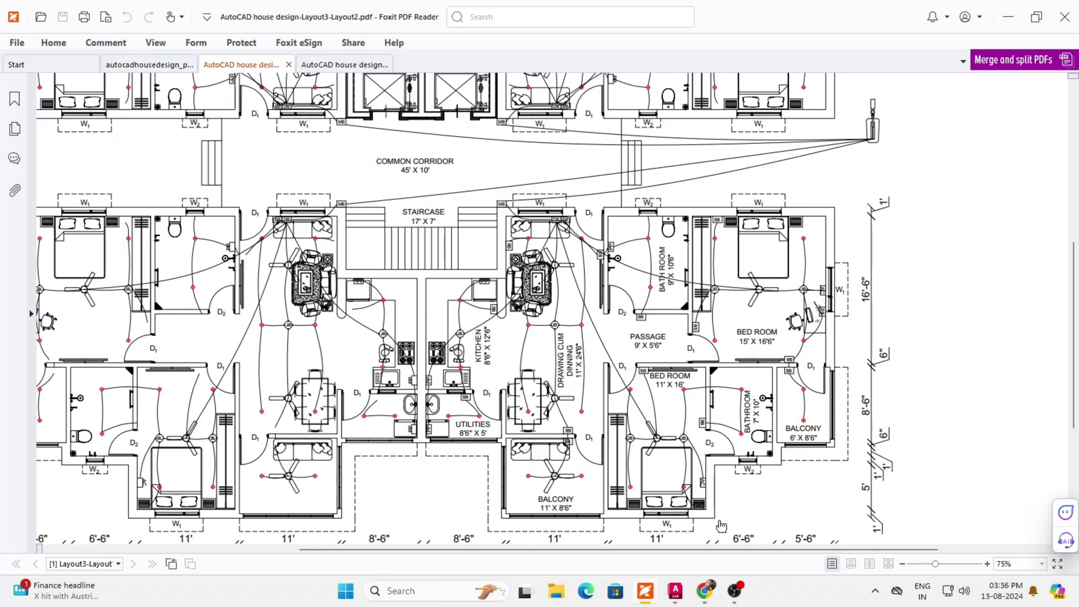
pyautogui.click(185, 65)
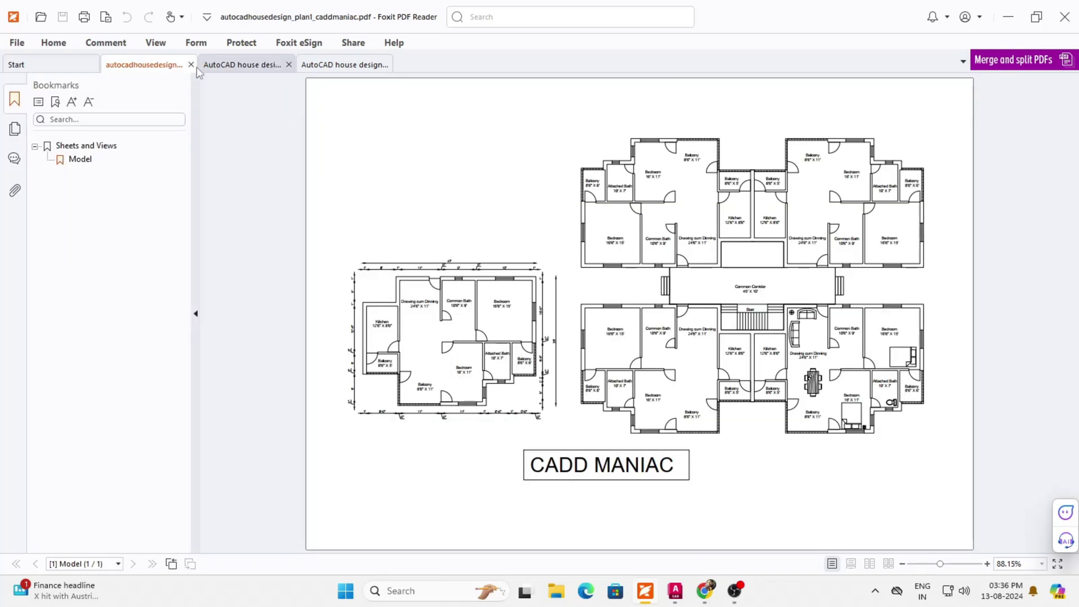
pyautogui.click(240, 65)
pyautogui.keyDown('ctrl'); pyautogui.scroll(3, 618, 289); pyautogui.keyUp('ctrl')
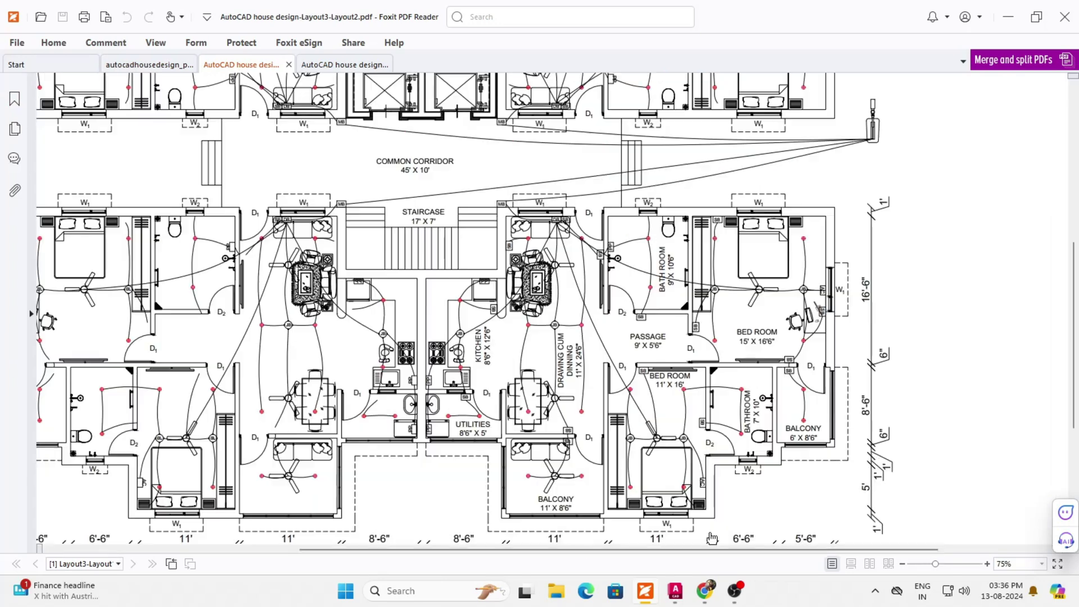
# Switch to AutoCAD and review the apartment floor plan around the common corridor and lower flats
pyautogui.click(676, 590)
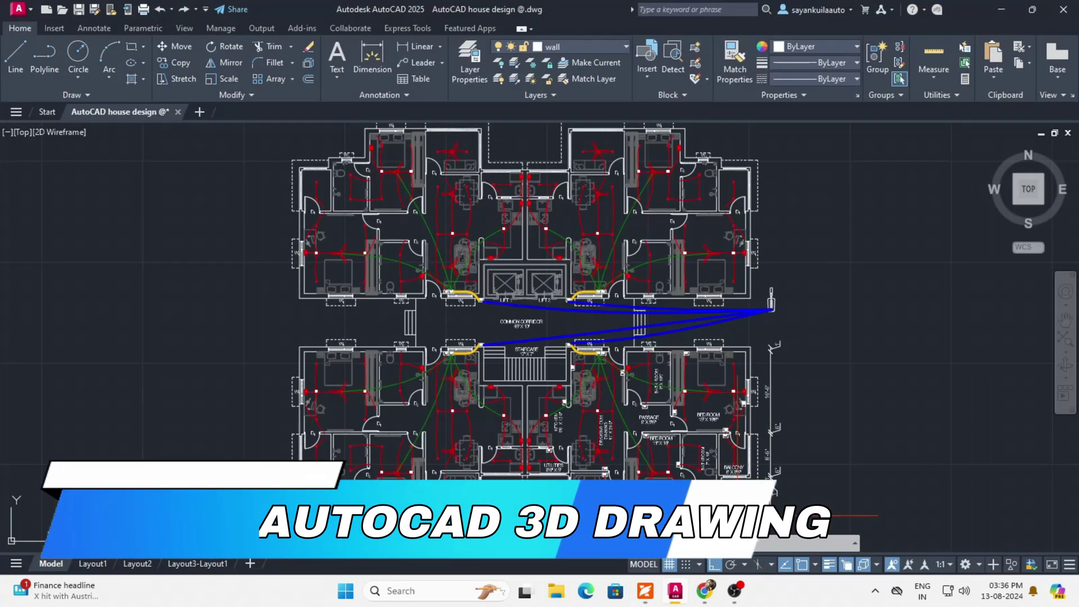
pyautogui.scroll(3, 722, 503)
pyautogui.click(705, 591)
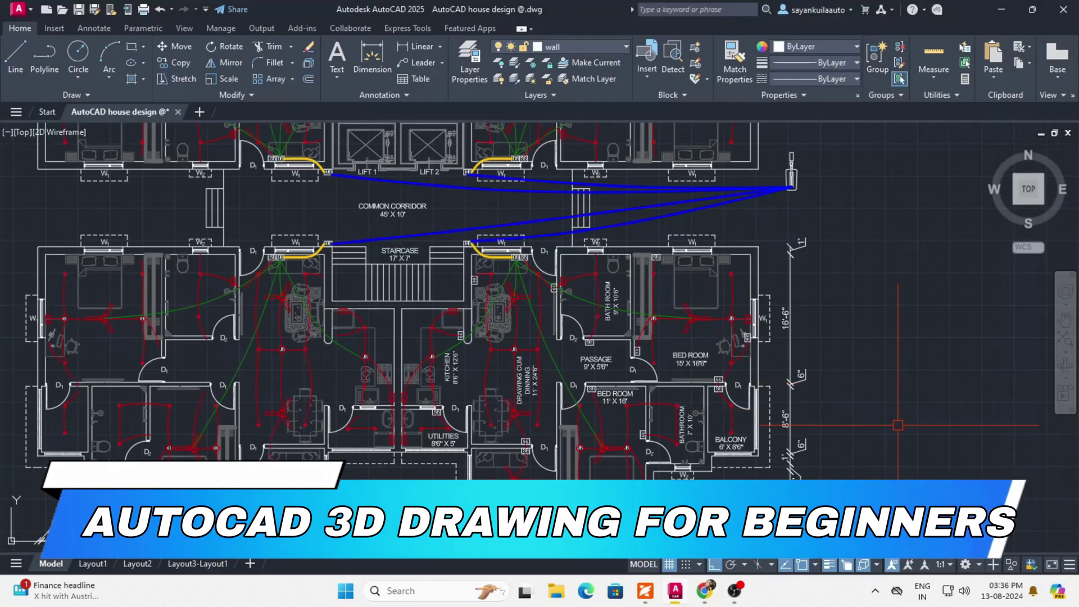
pyautogui.scroll(-5, 897, 425)
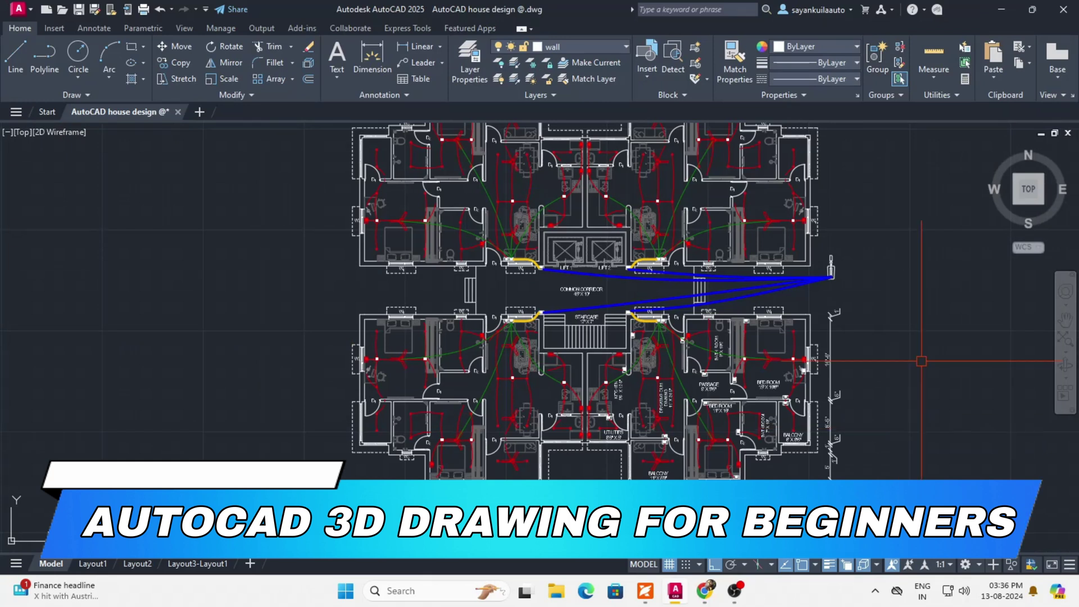
pyautogui.scroll(2, 657, 364)
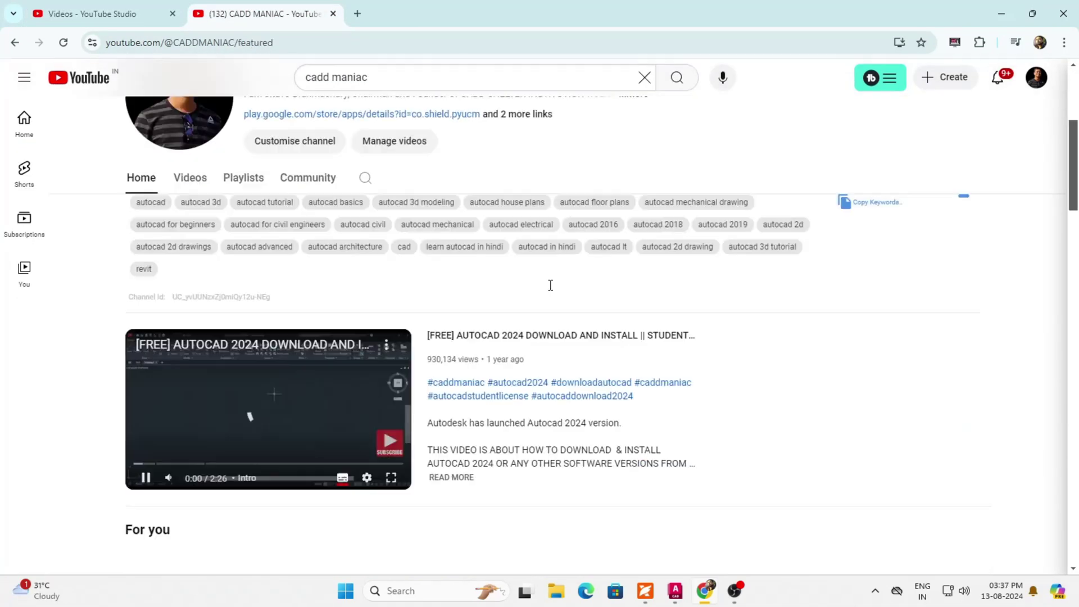
# Look through the recommended videos on the CADD MANIAC channel's home page and return to the AutoCAD drawing
pyautogui.scroll(-5, 751, 221)
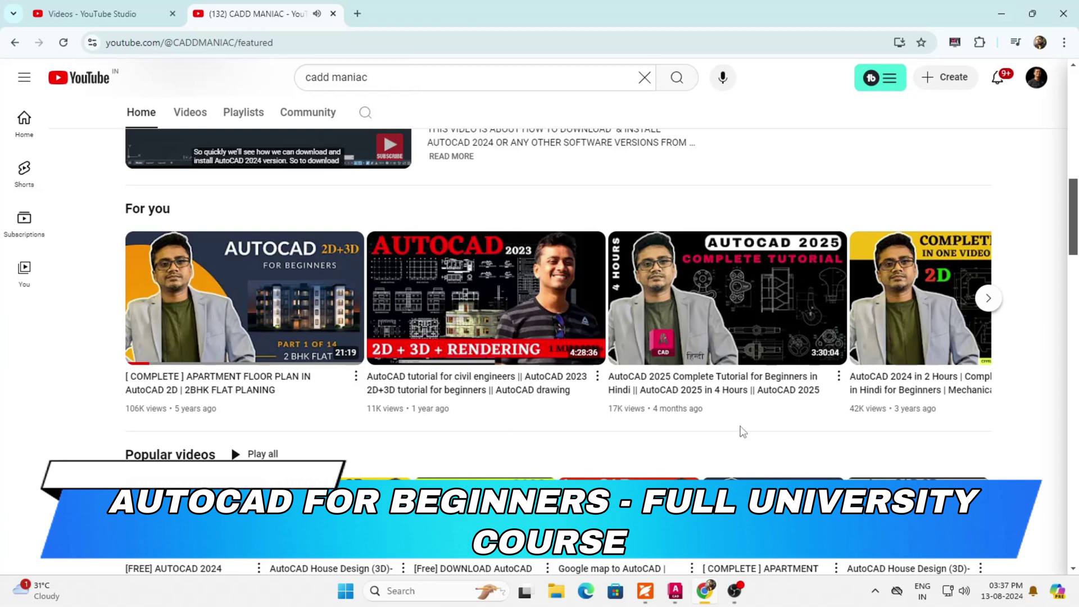
pyautogui.click(1001, 13)
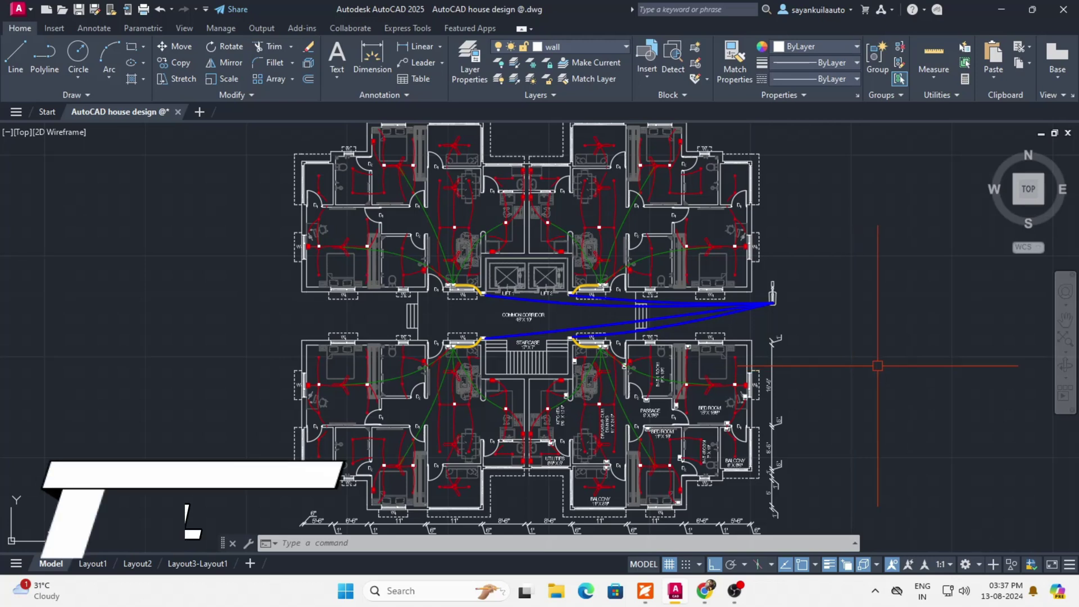
pyautogui.scroll(1, 909, 335)
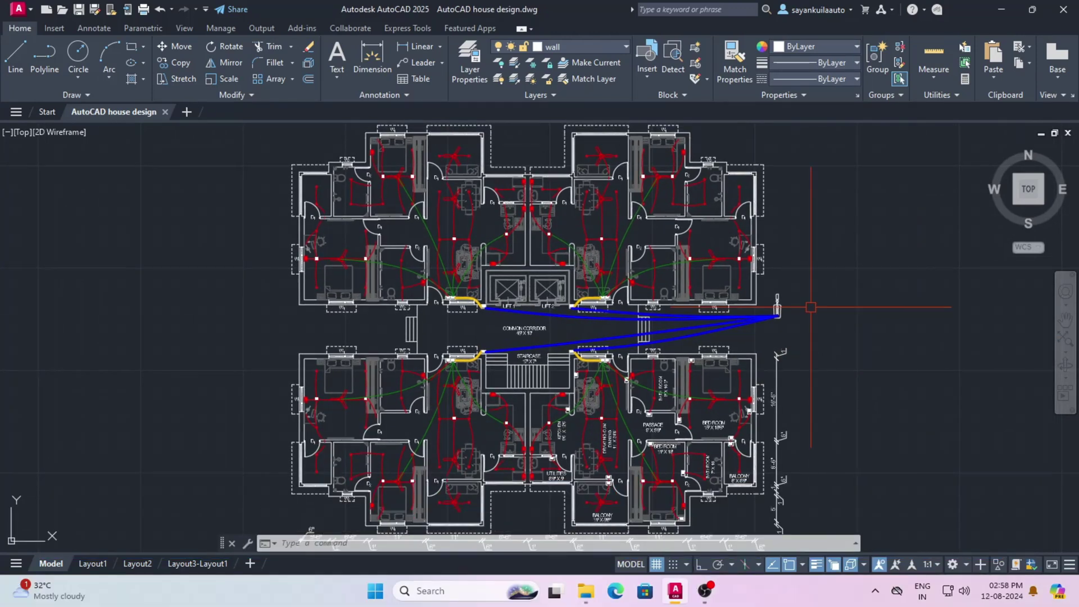
# Set the drawing units to Engineering length with 0'-0" precision and Inches as the insertion scale
pyautogui.scroll(3, 801, 306)
pyautogui.moveTo(786, 337); pyautogui.dragTo(680, 345, button='middle')
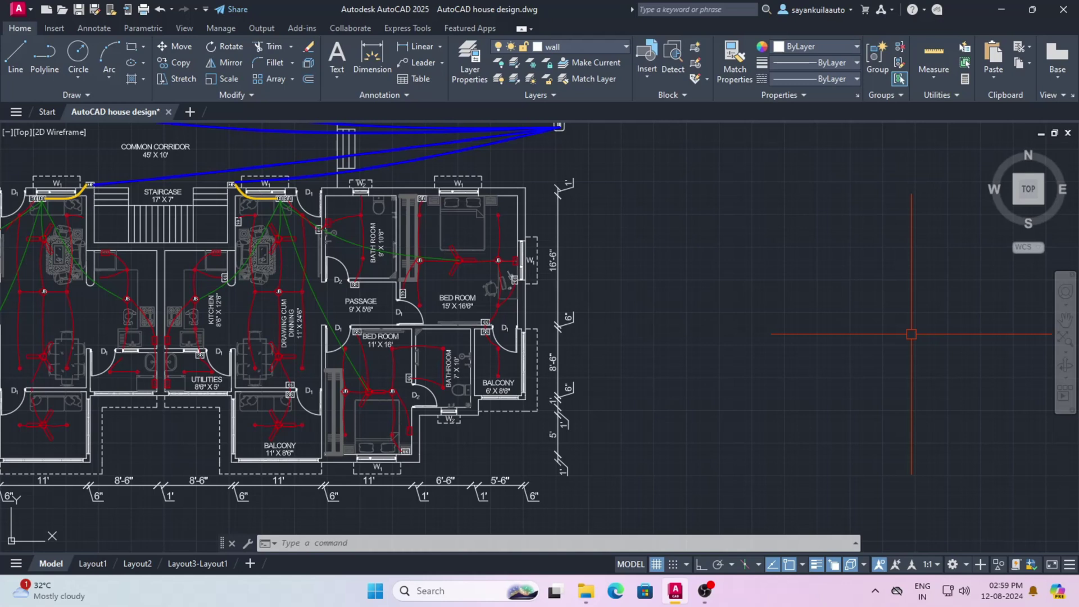
pyautogui.write('n')
pyautogui.press('Return')
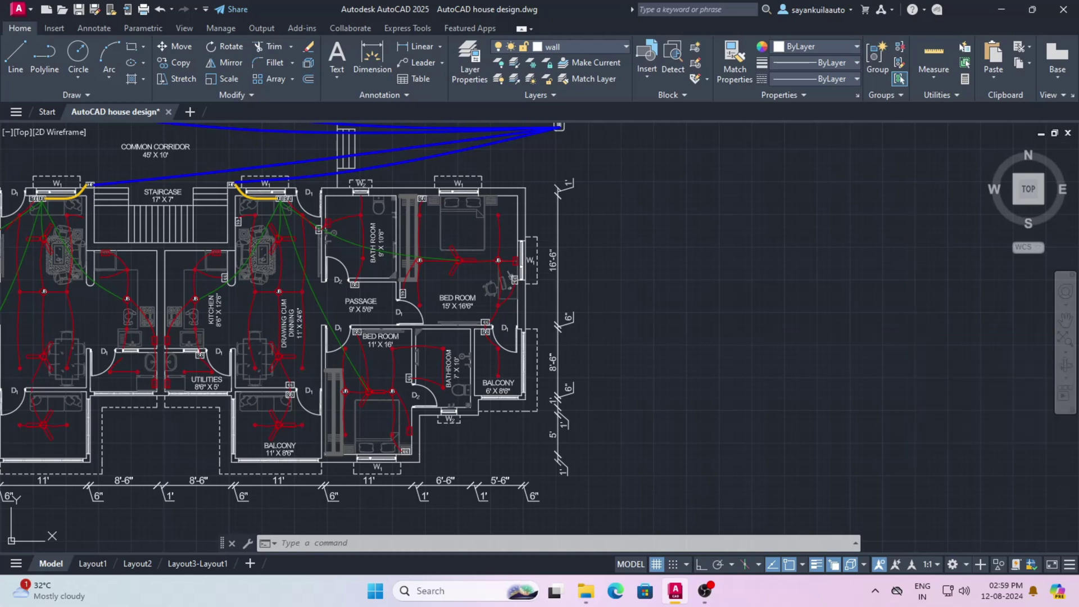
pyautogui.moveTo(518, 175); pyautogui.dragTo(718, 149)
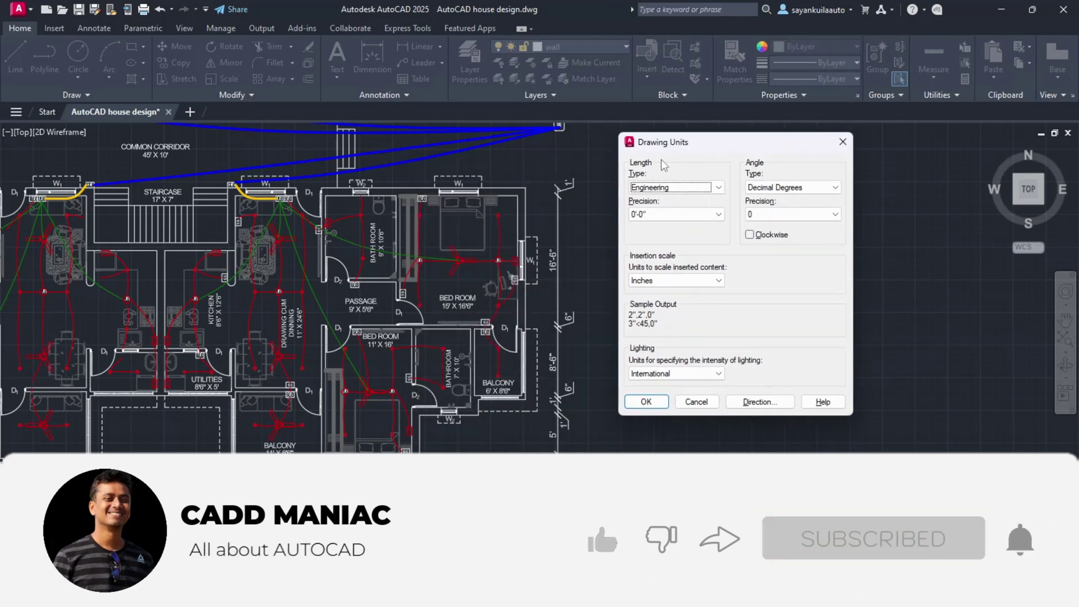
pyautogui.click(658, 190)
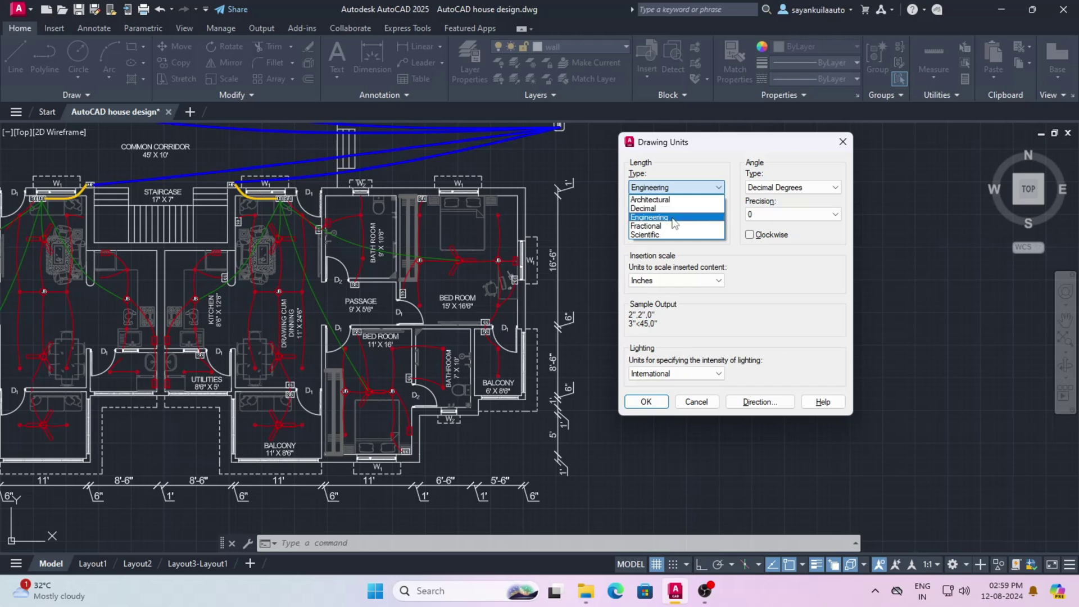
pyautogui.click(674, 218)
pyautogui.click(715, 216)
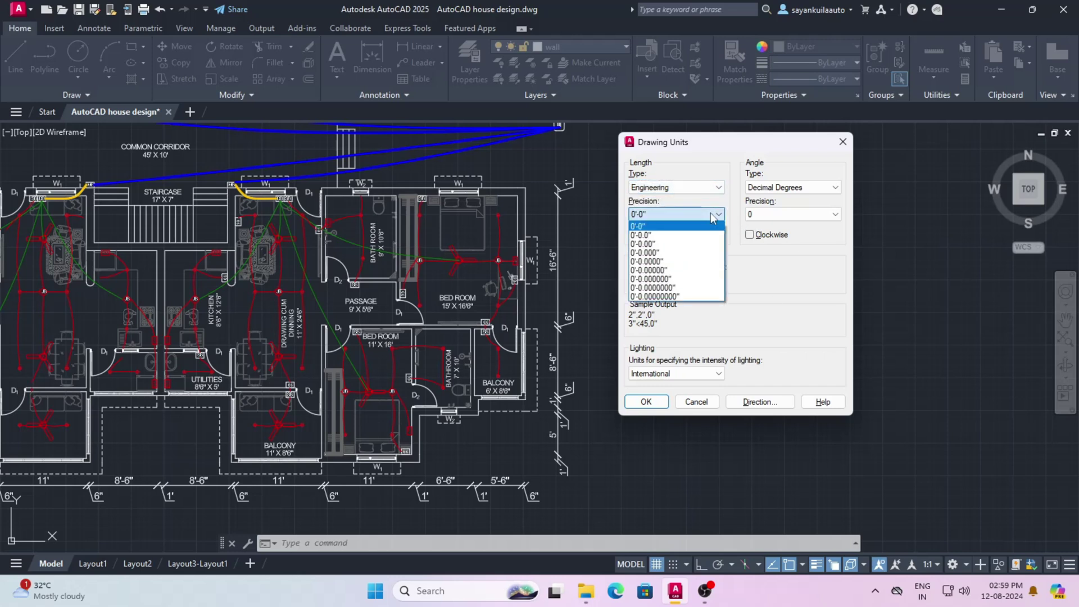
pyautogui.click(680, 227)
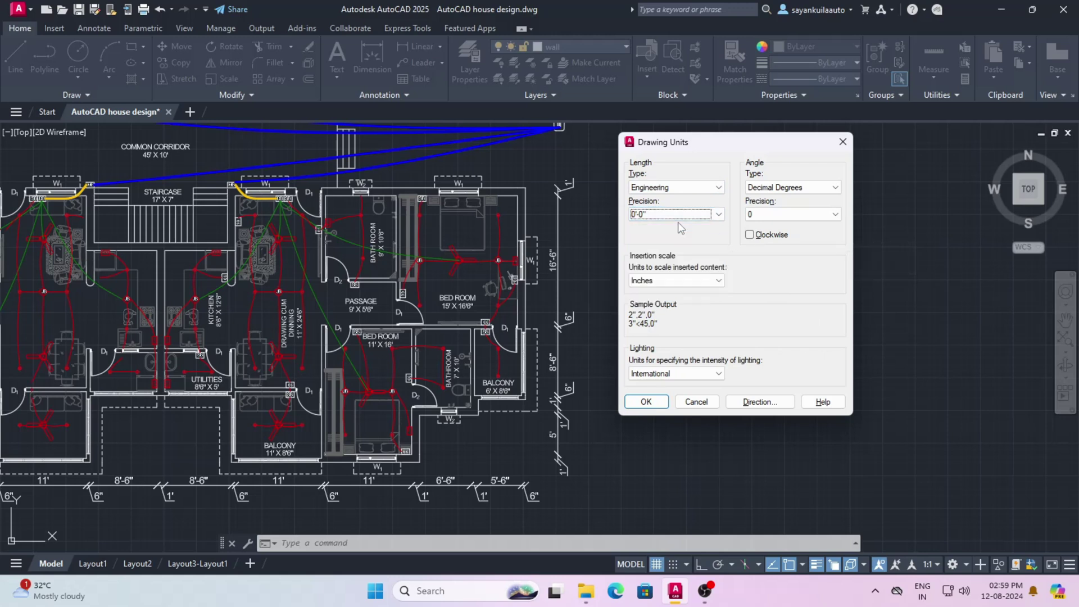
pyautogui.click(680, 281)
pyautogui.click(666, 301)
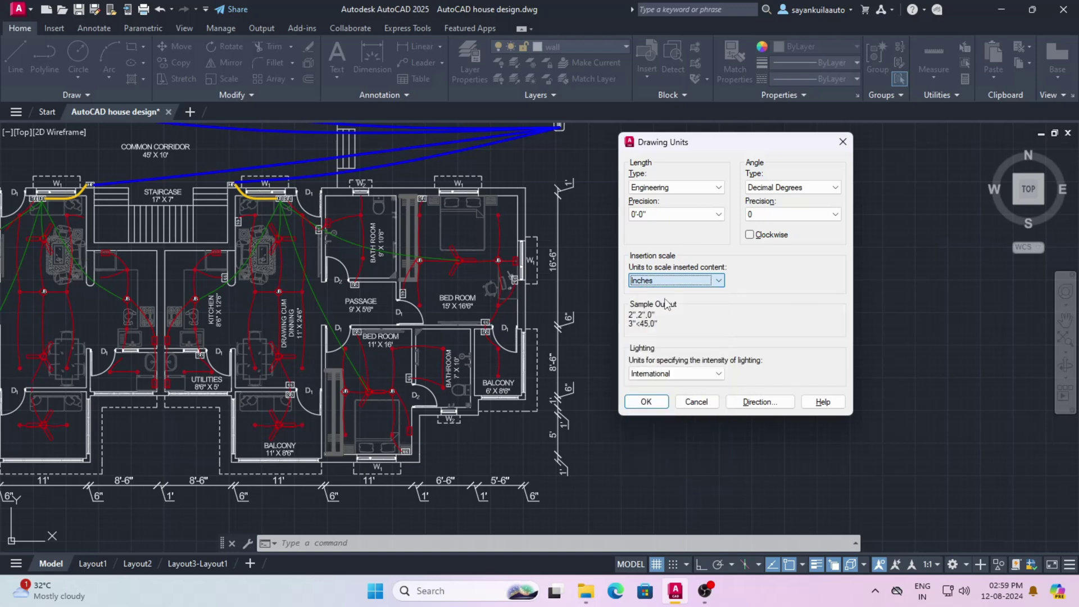
pyautogui.click(644, 403)
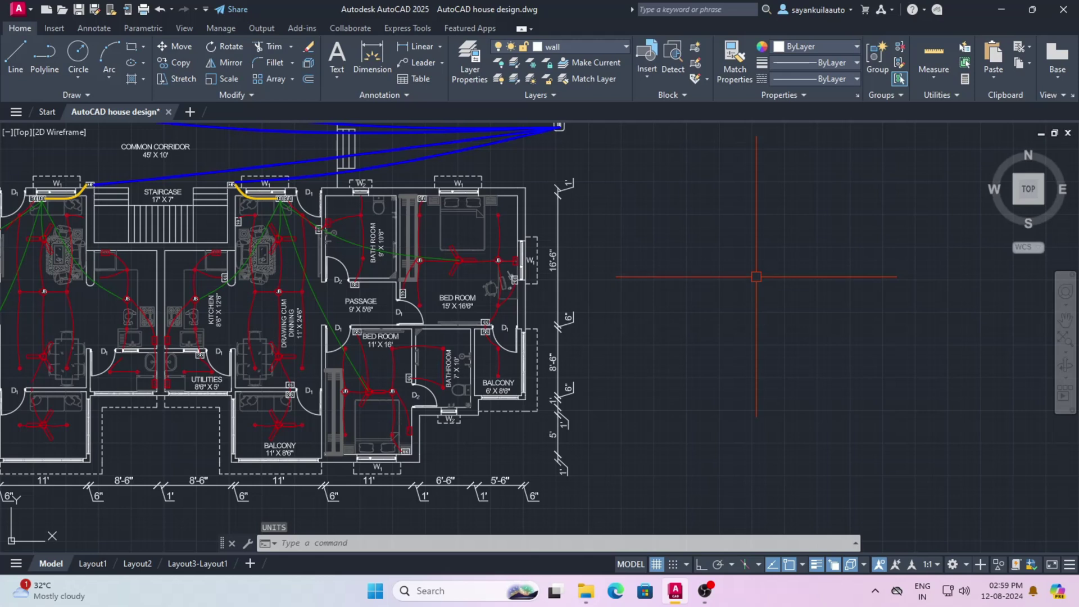
# Open the ISO-25 dimension style for modification and set its linear unit format to Engineering
pyautogui.press('Return')
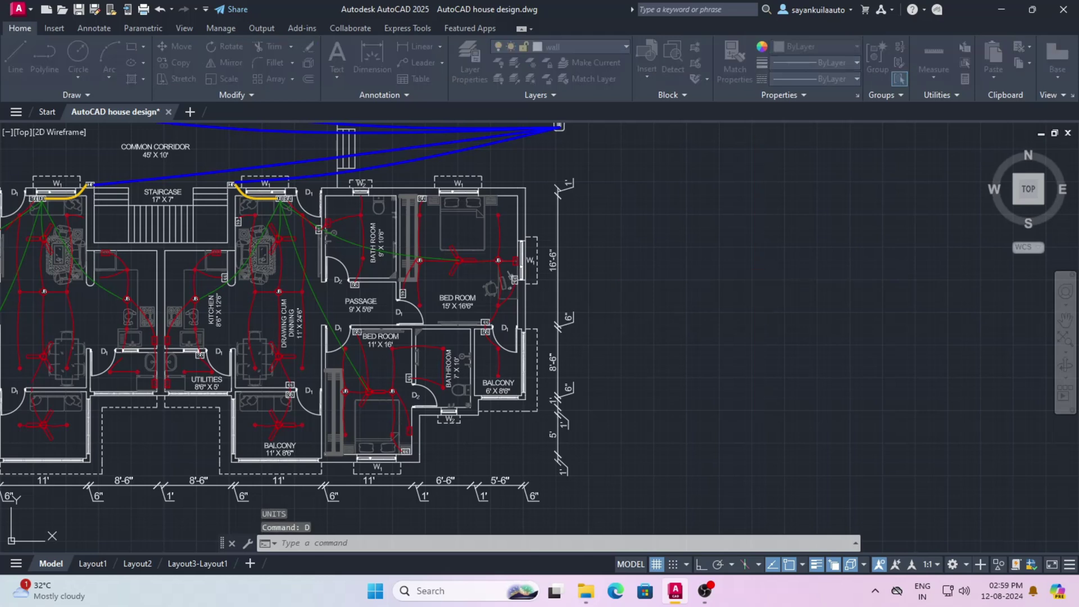
pyautogui.moveTo(767, 164); pyautogui.dragTo(861, 133)
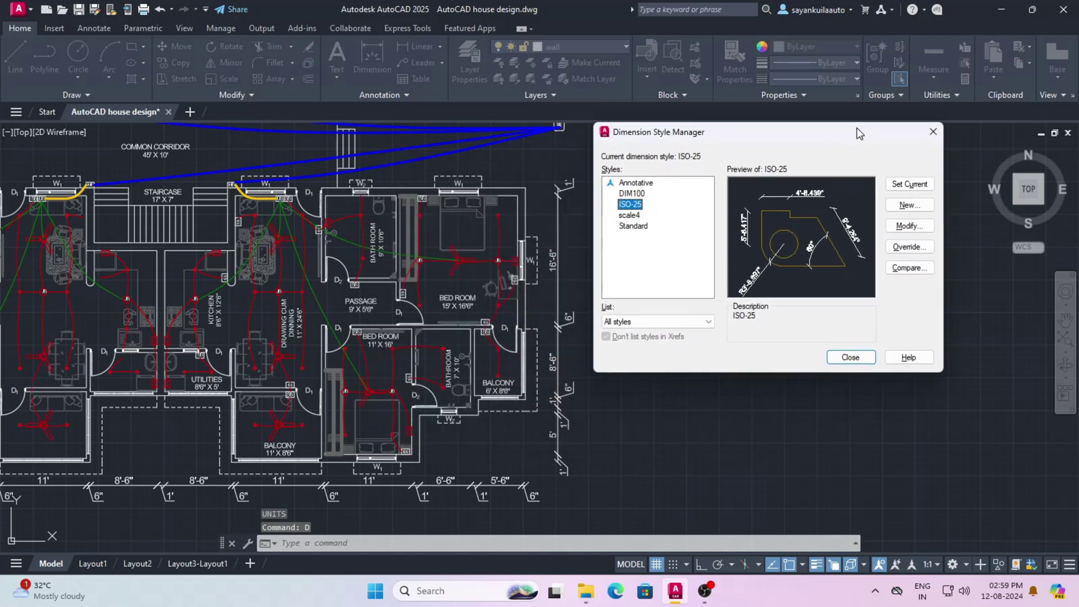
pyautogui.click(910, 227)
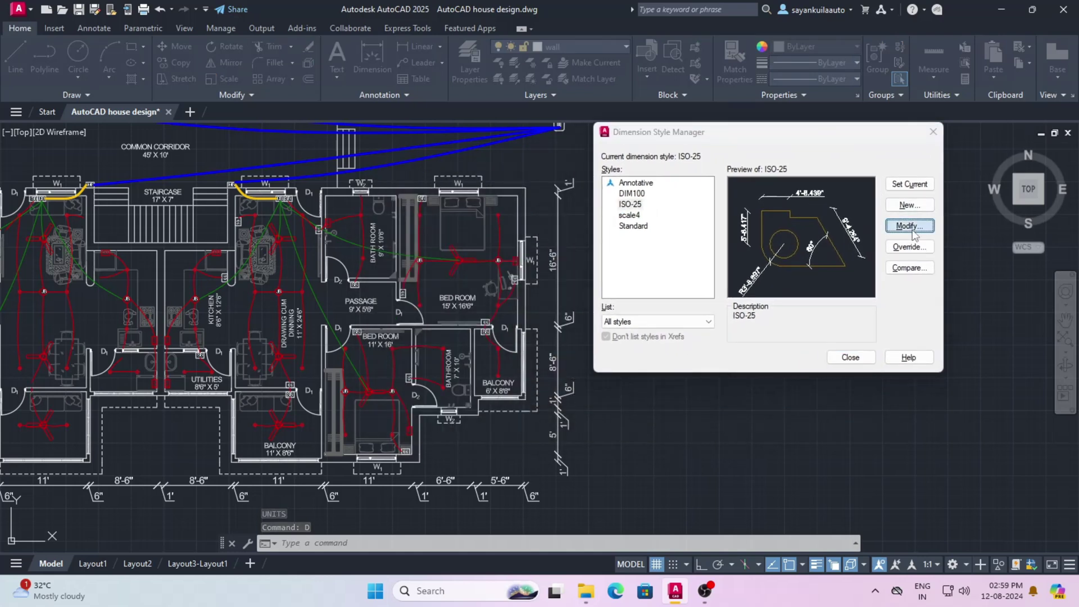
pyautogui.moveTo(521, 143); pyautogui.dragTo(769, 97)
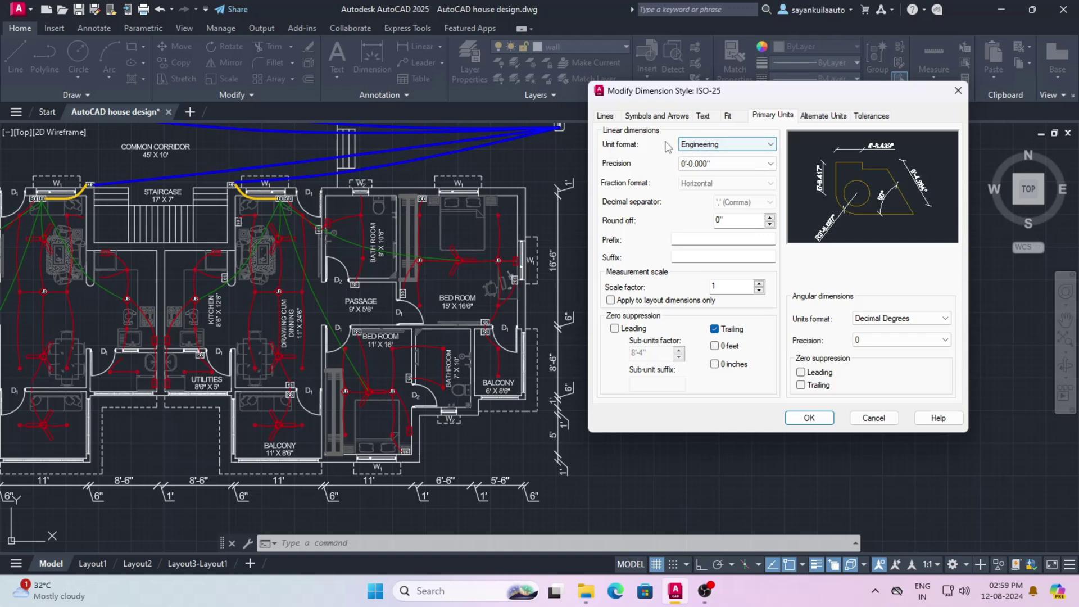
pyautogui.click(749, 145)
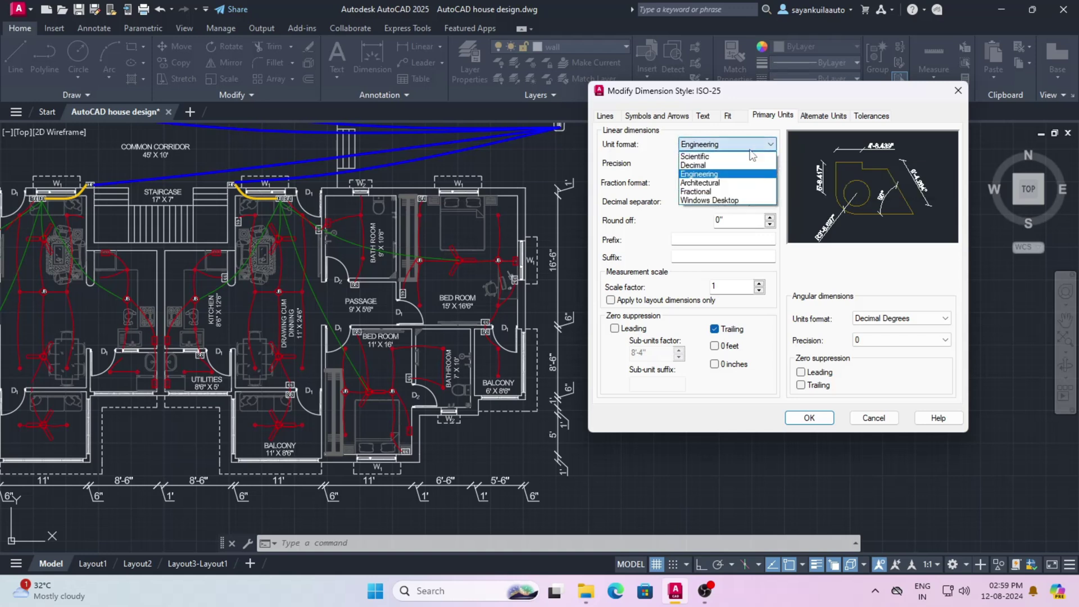
pyautogui.click(726, 175)
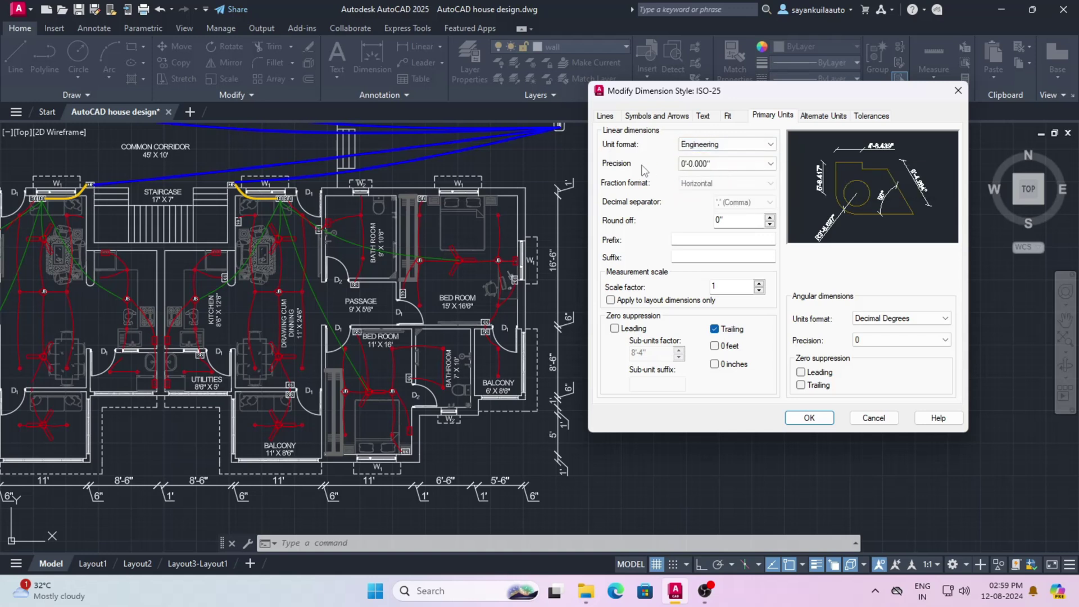
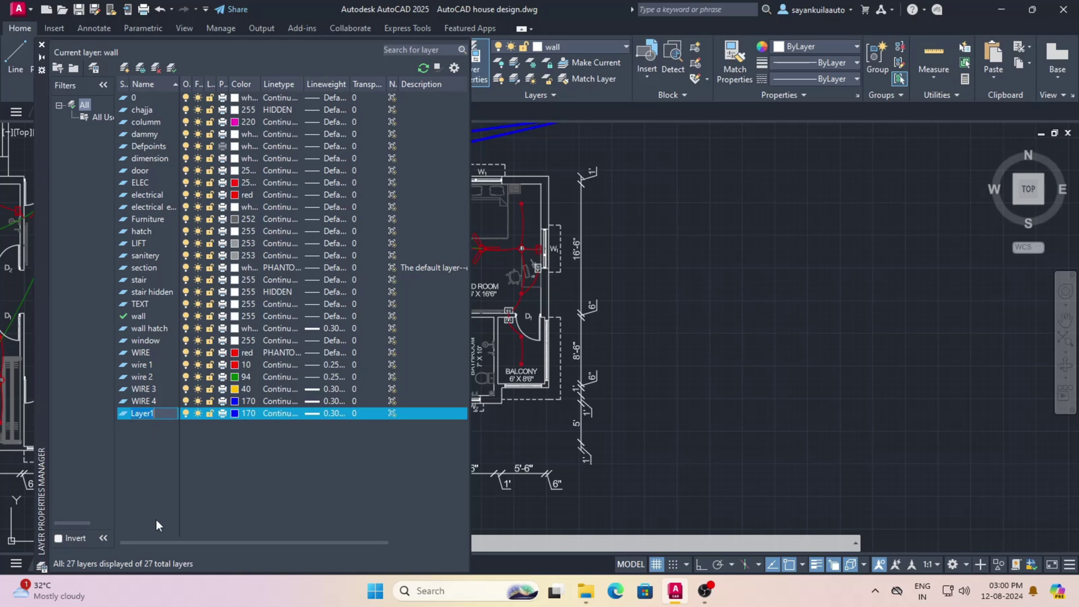
# Name the new layer abc, give it color 30 and the Default lineweight, and view the available linetypes
pyautogui.write('abc')
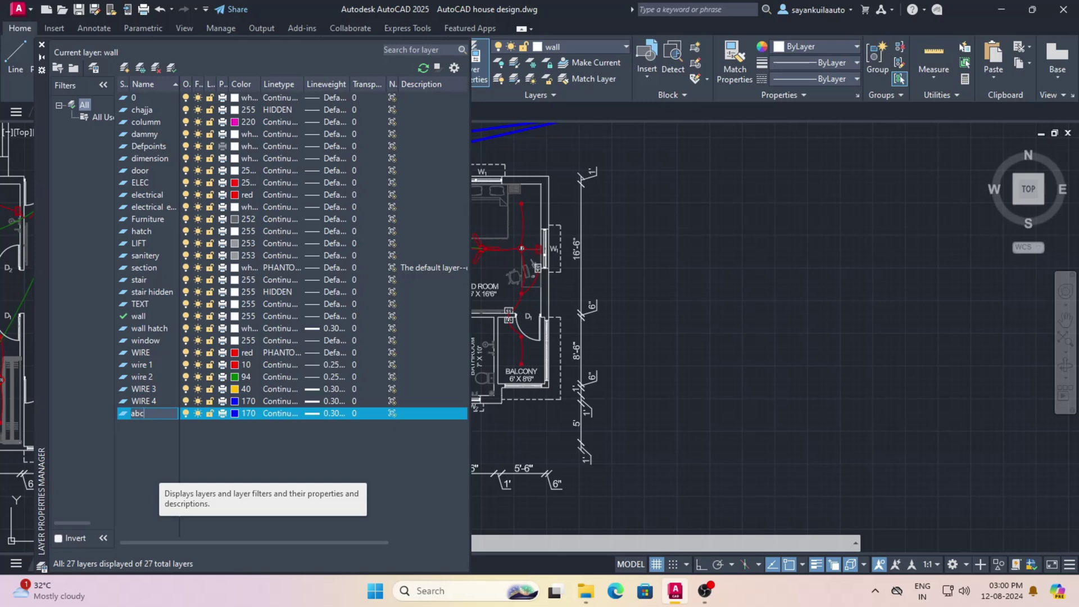
pyautogui.click(234, 413)
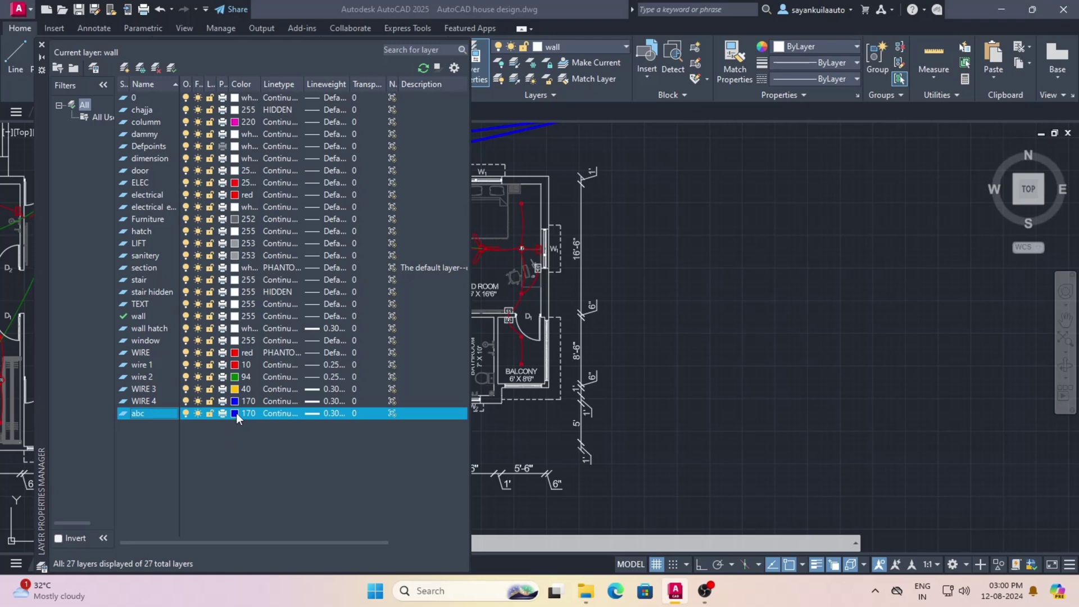
pyautogui.click(447, 247)
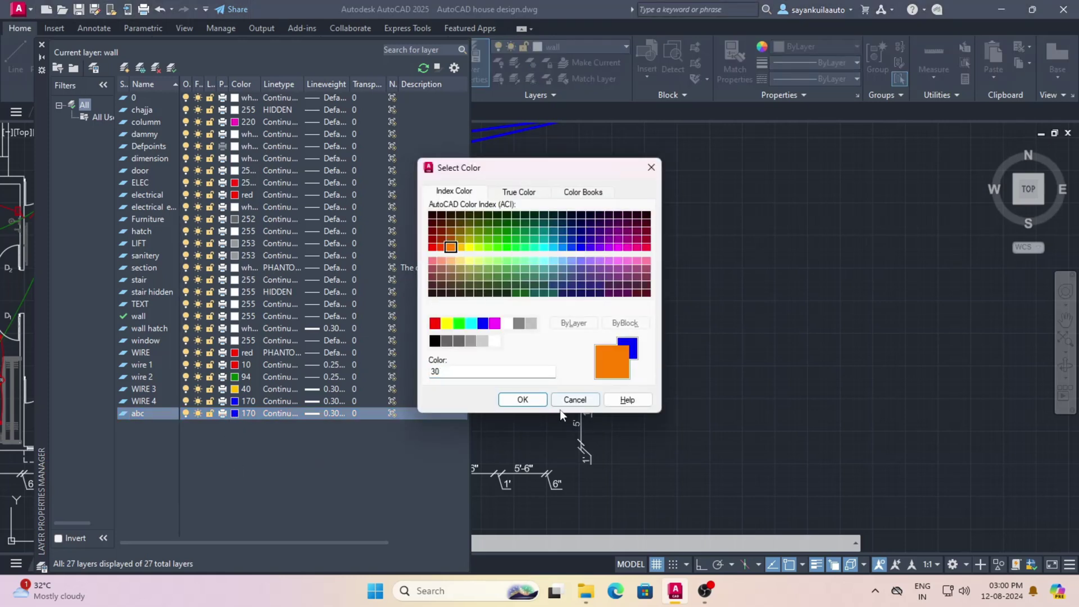
pyautogui.click(523, 400)
pyautogui.click(317, 414)
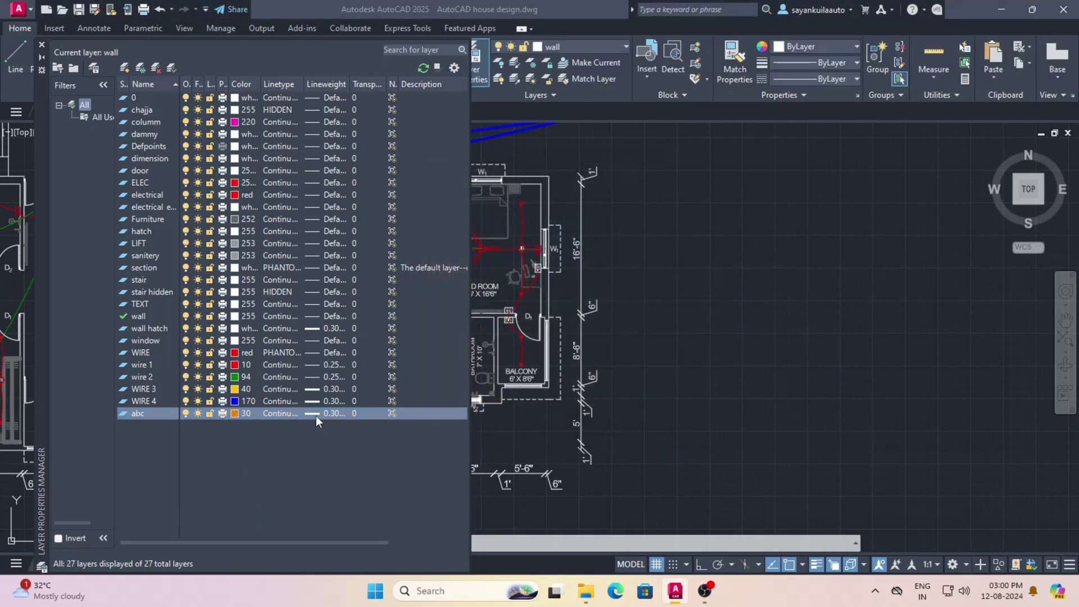
pyautogui.click(515, 232)
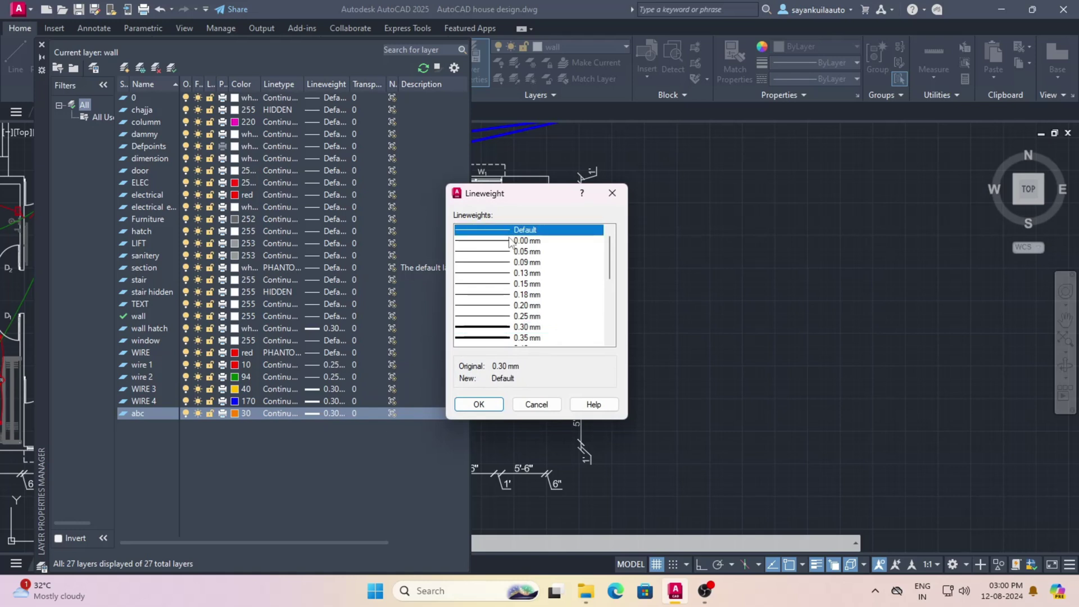
pyautogui.click(481, 404)
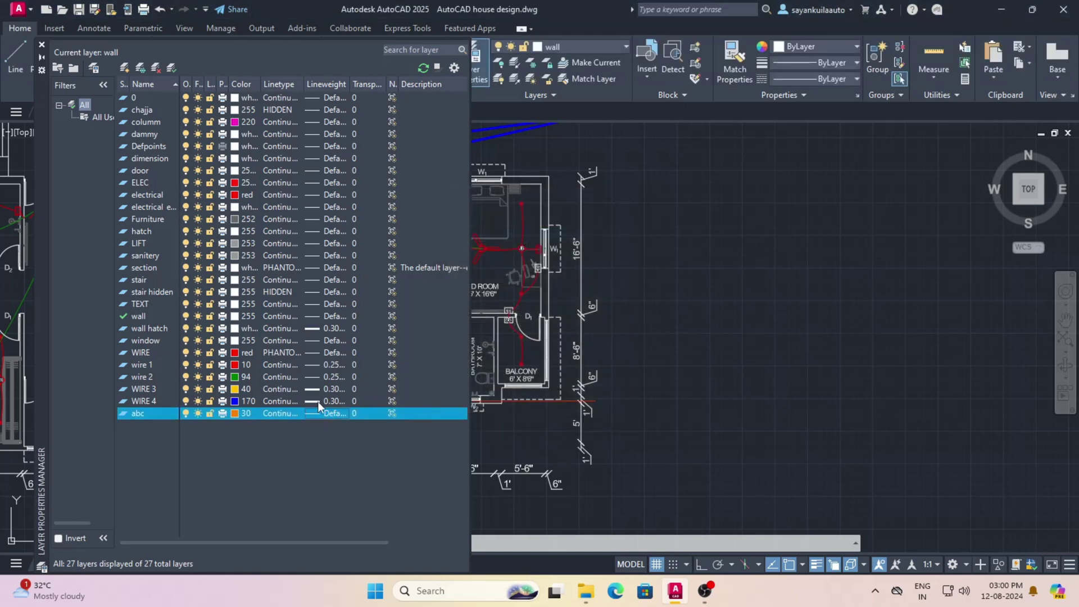
pyautogui.click(275, 413)
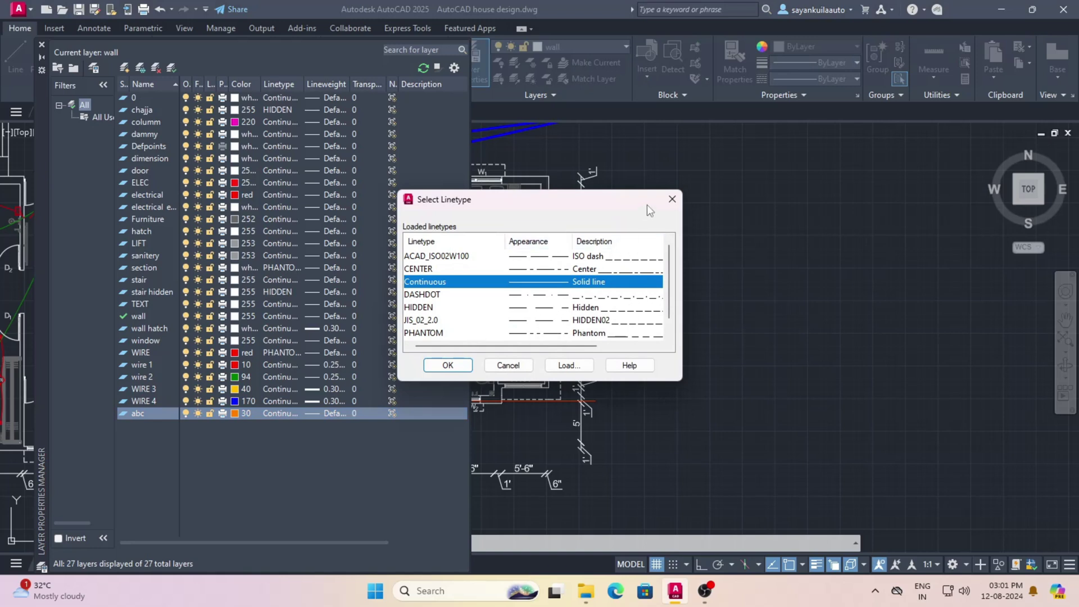
pyautogui.click(670, 201)
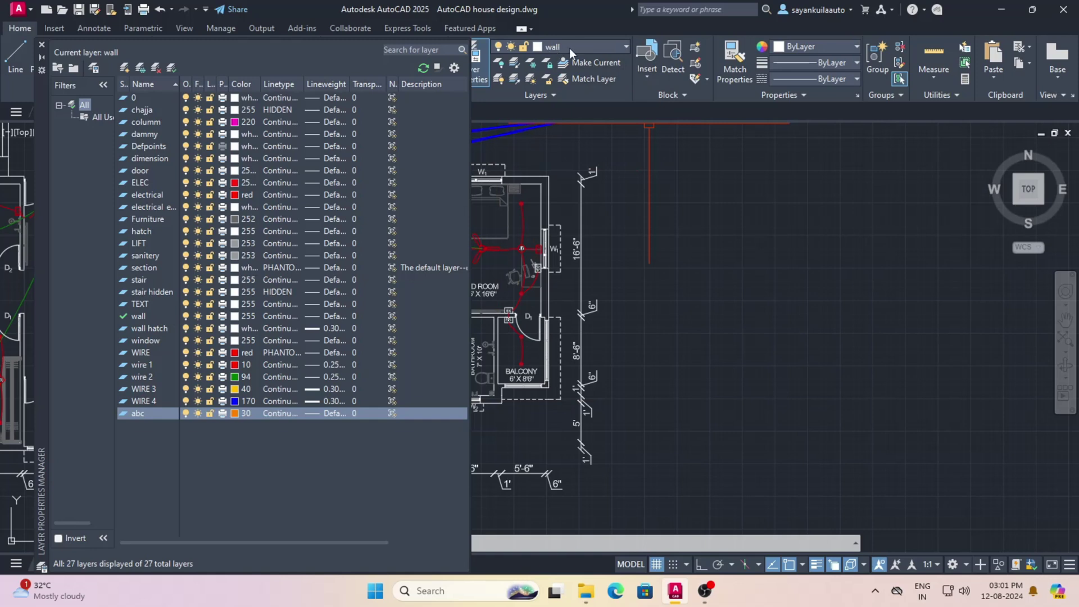
# Switch the current layer to abc, to 0, and back to abc
pyautogui.doubleClick(147, 414)
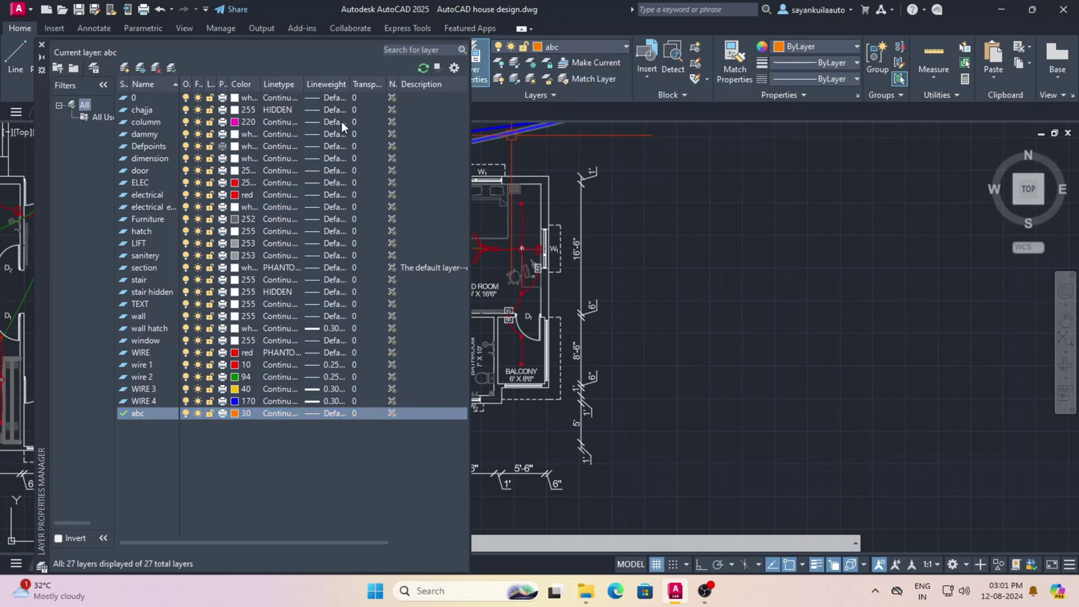
pyautogui.doubleClick(137, 97)
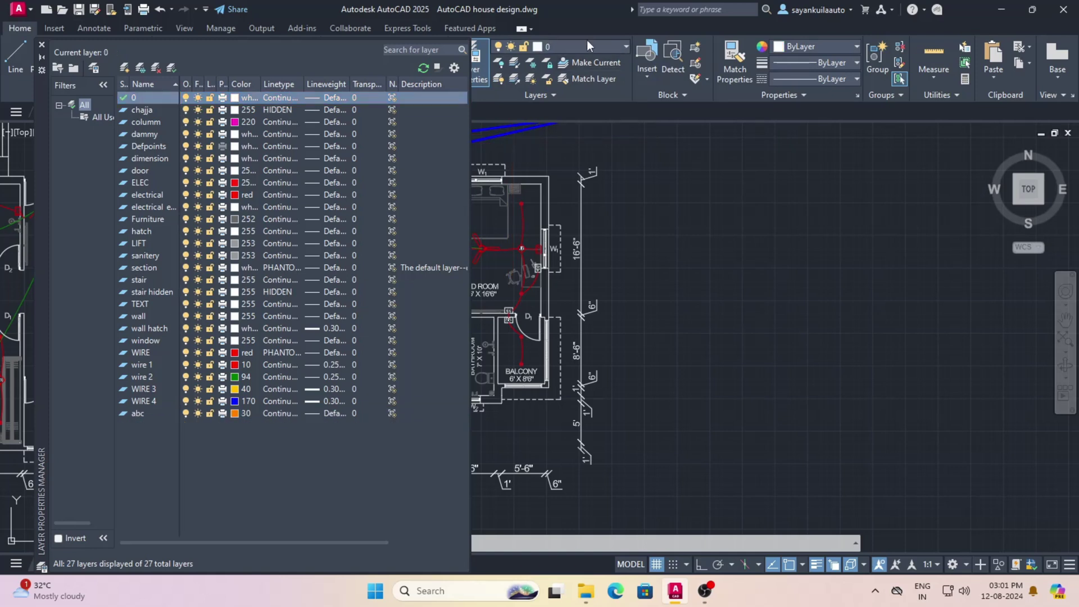
pyautogui.click(40, 44)
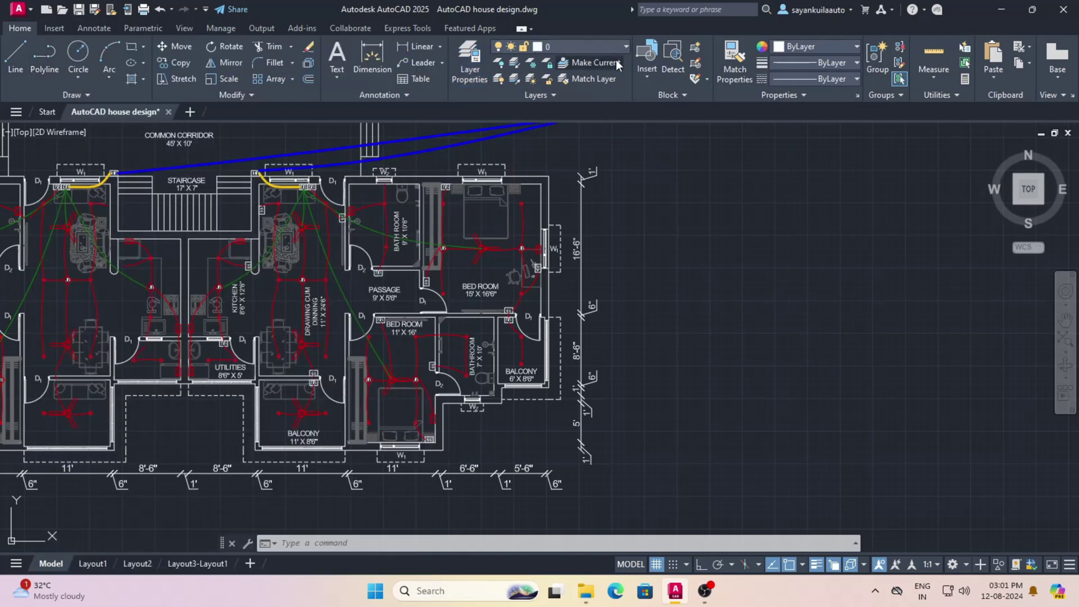
pyautogui.click(620, 44)
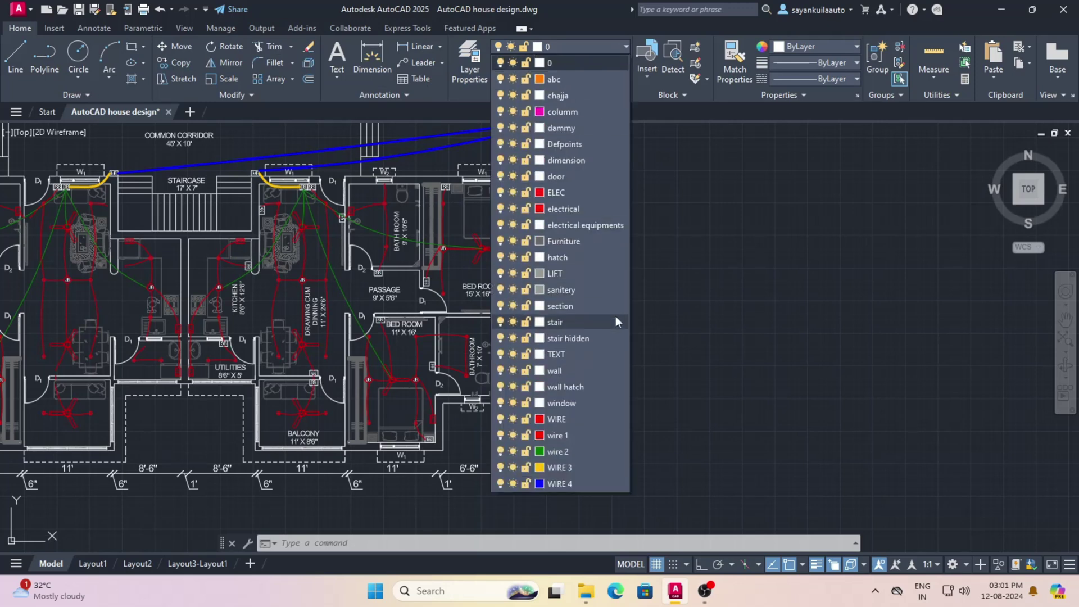
pyautogui.click(609, 82)
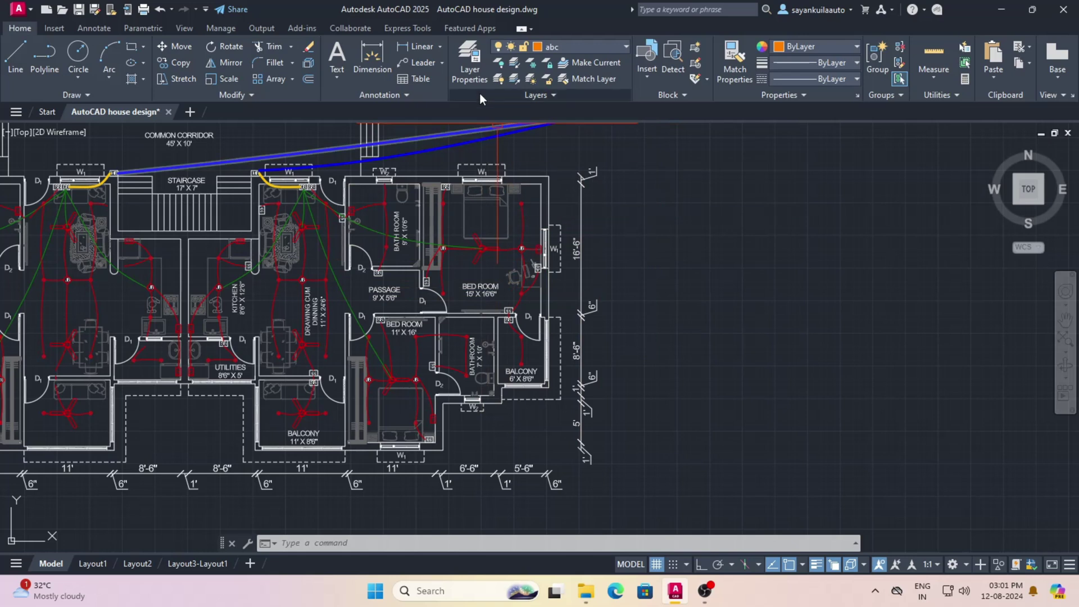
# Make wall the current layer and delete the abc layer
pyautogui.click(468, 59)
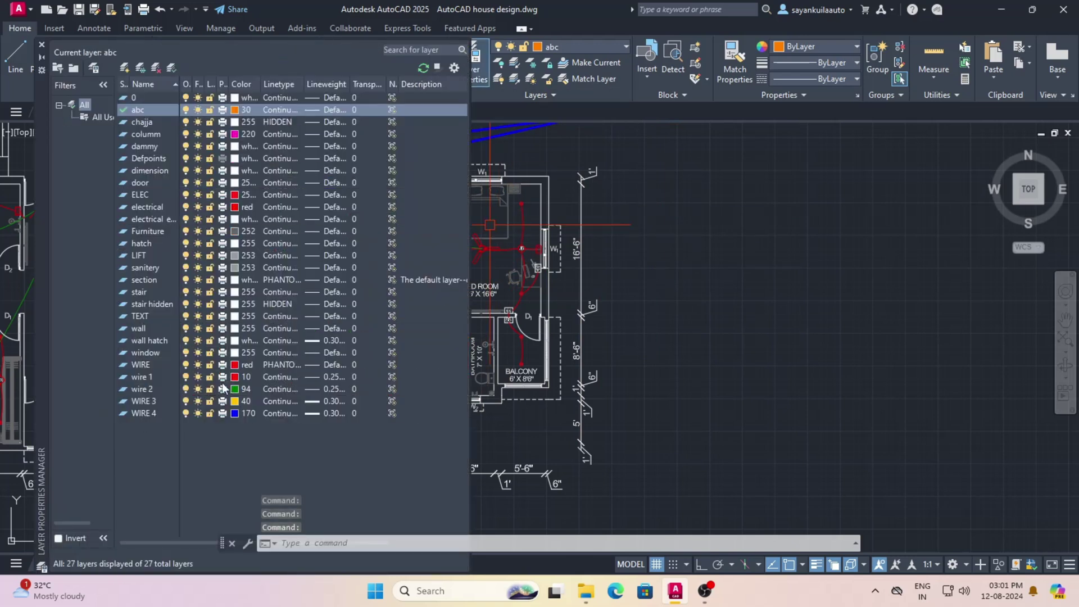
pyautogui.doubleClick(143, 328)
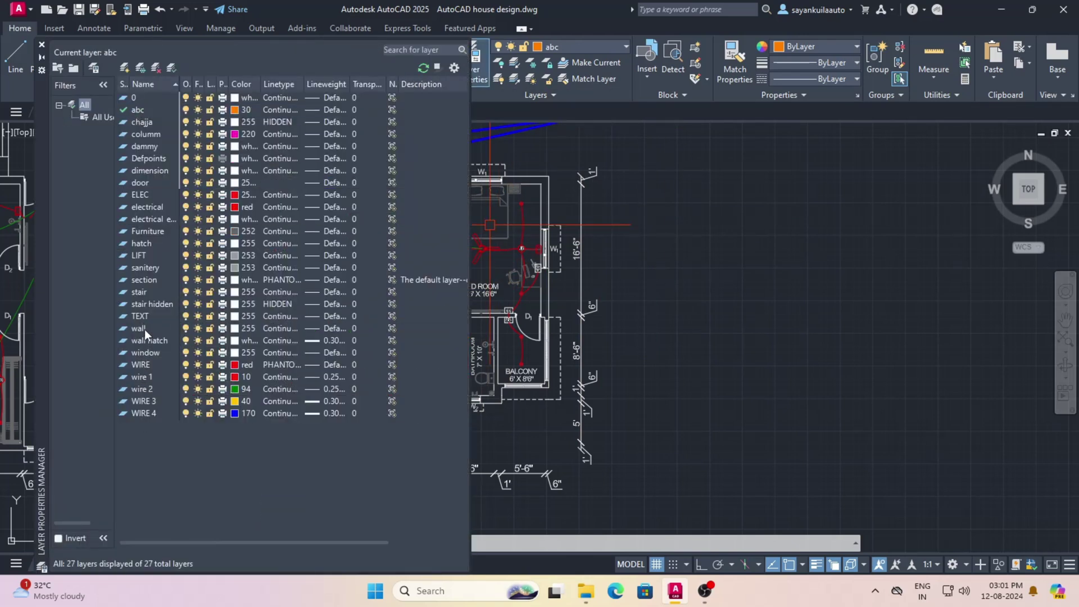
pyautogui.click(135, 106)
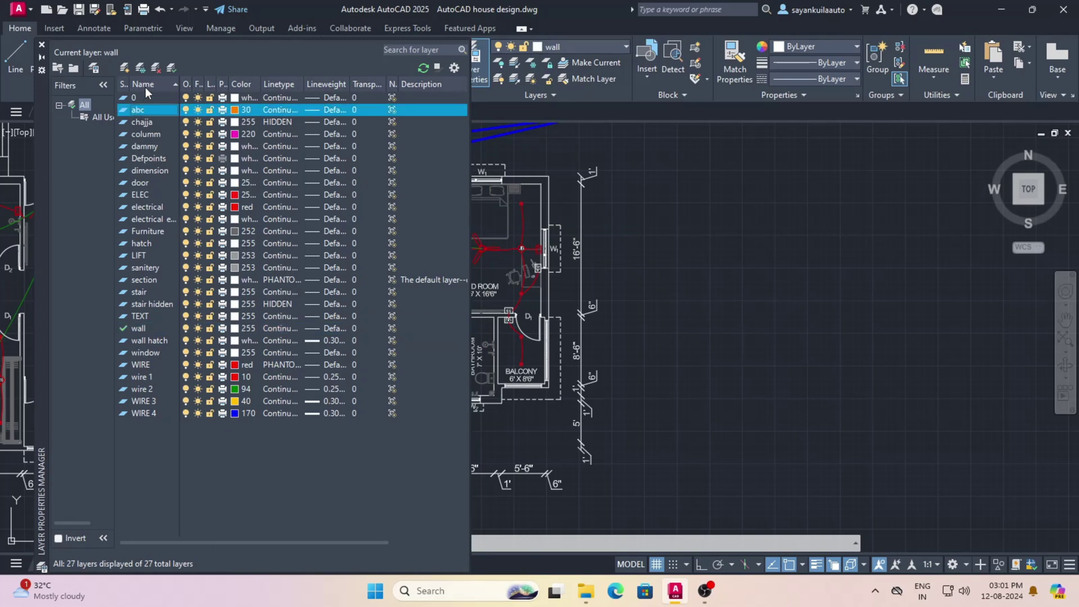
pyautogui.click(157, 68)
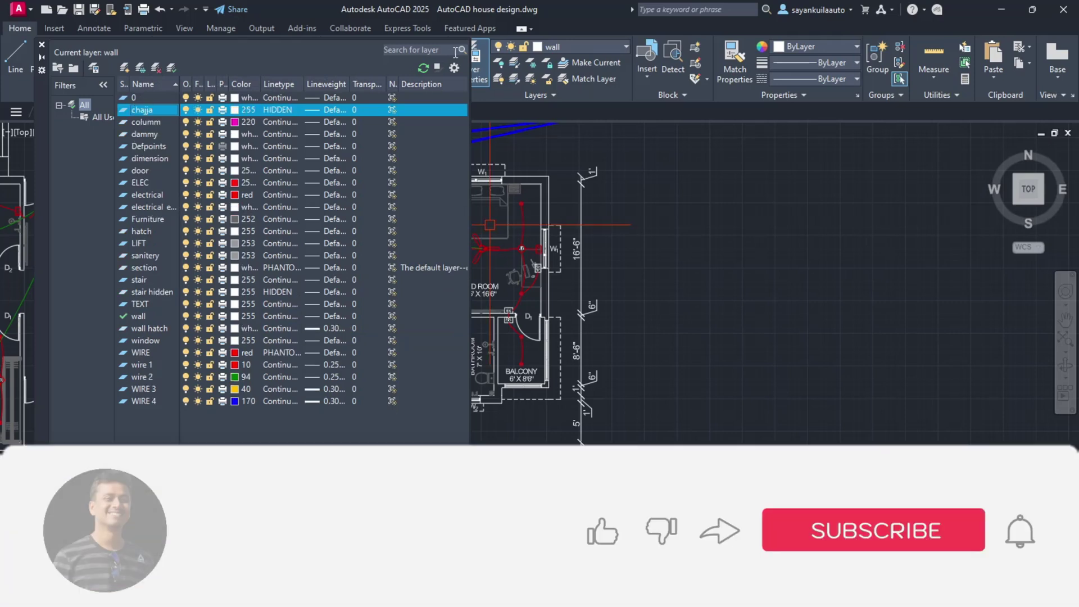
pyautogui.click(42, 45)
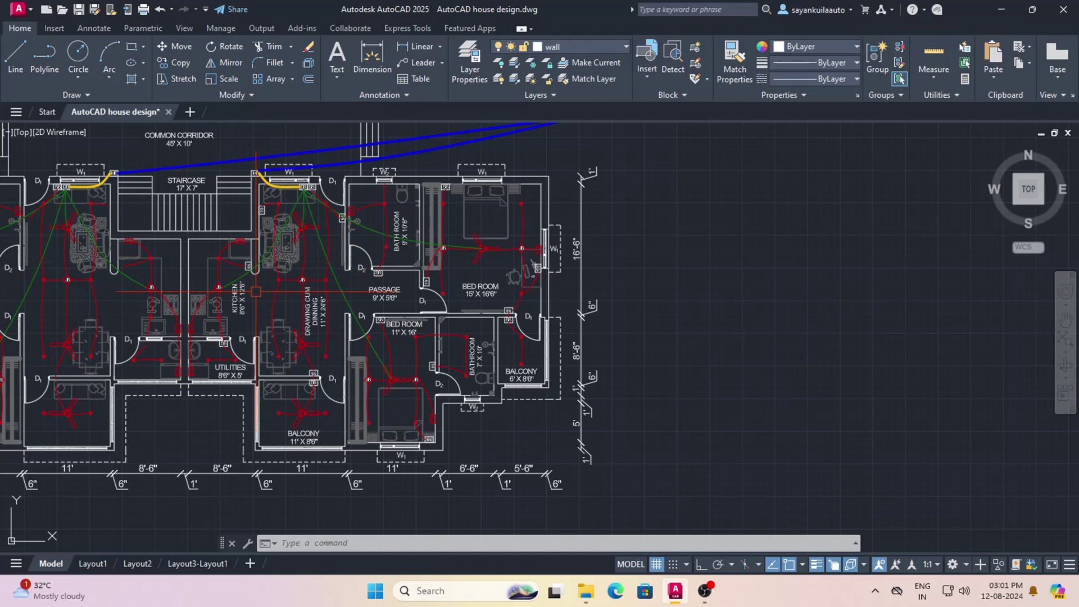
pyautogui.scroll(2, 256, 287)
pyautogui.scroll(2, 371, 336)
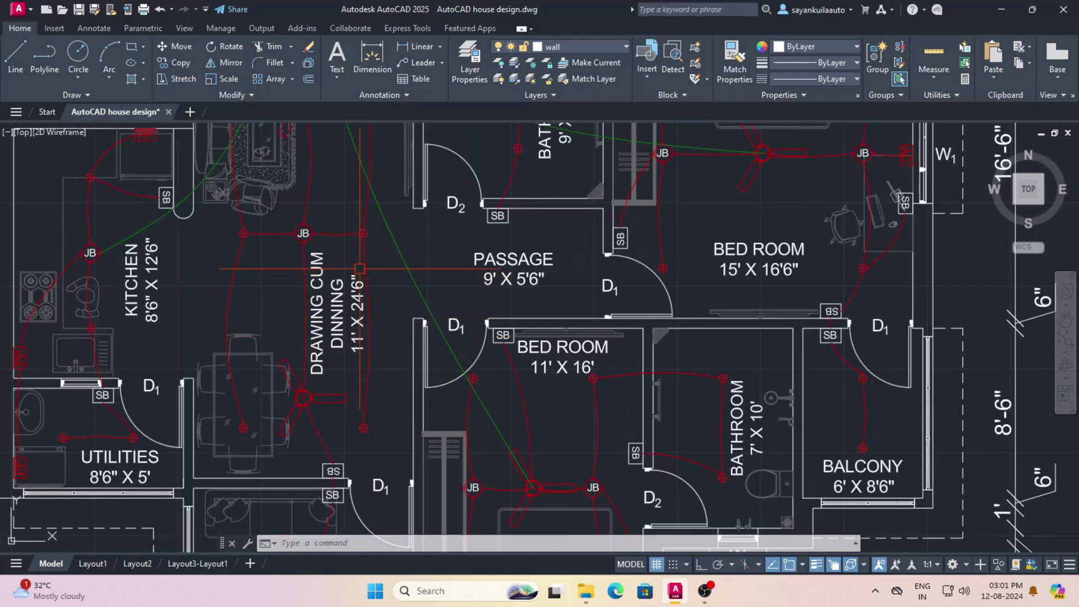
pyautogui.scroll(-3, 337, 372)
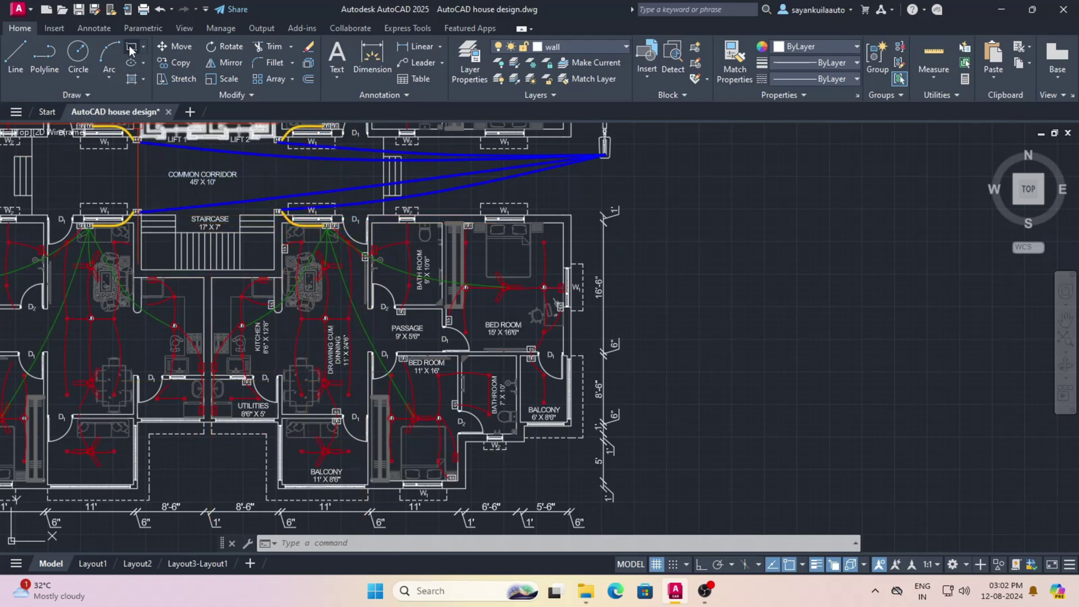
# Draw a rectangle 11' long and 24'6" wide in the empty area beside the floor plan for the drawing cum dining room
pyautogui.write('c')
pyautogui.press('Return')
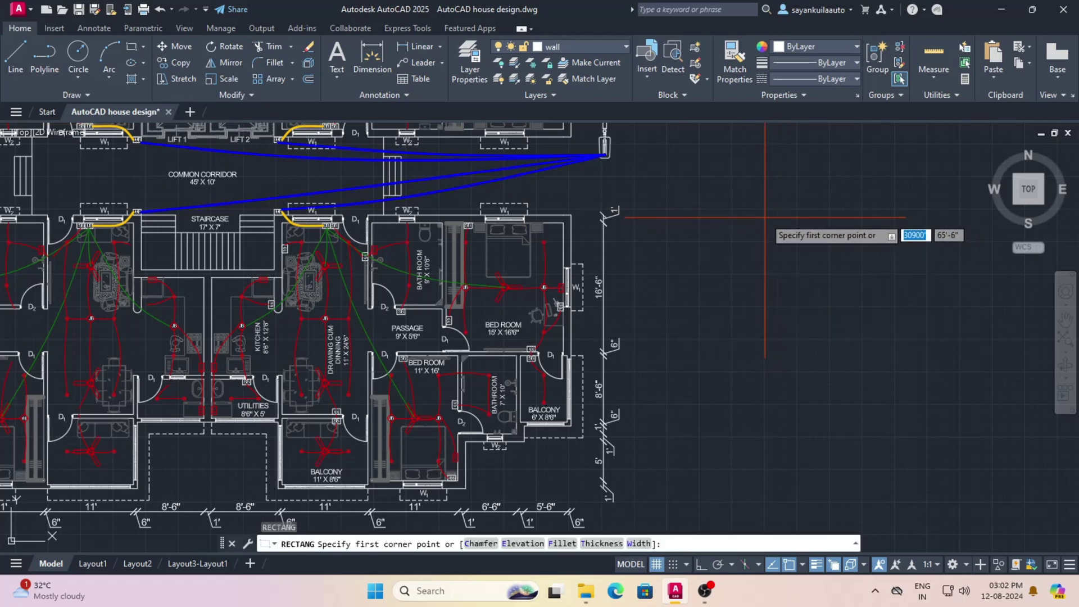
pyautogui.click(764, 217)
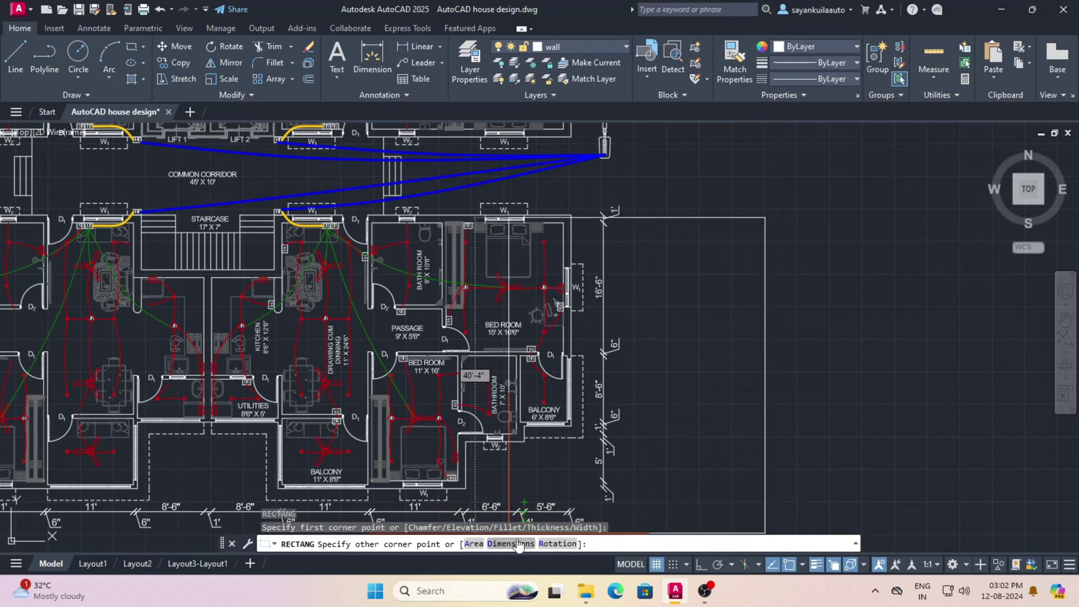
pyautogui.write('d')
pyautogui.press('Return')
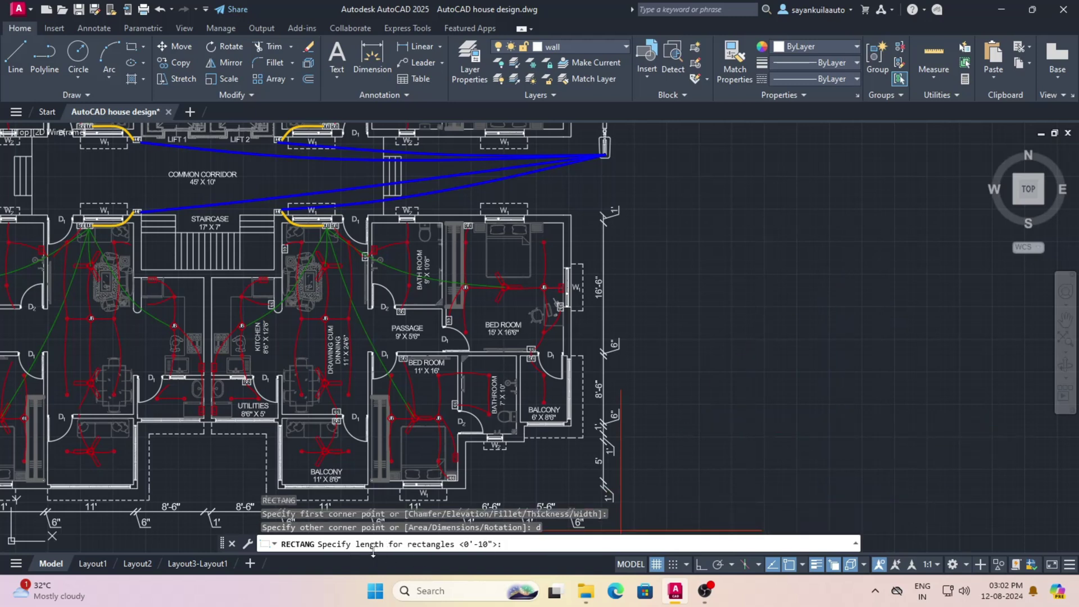
pyautogui.scroll(5, 342, 368)
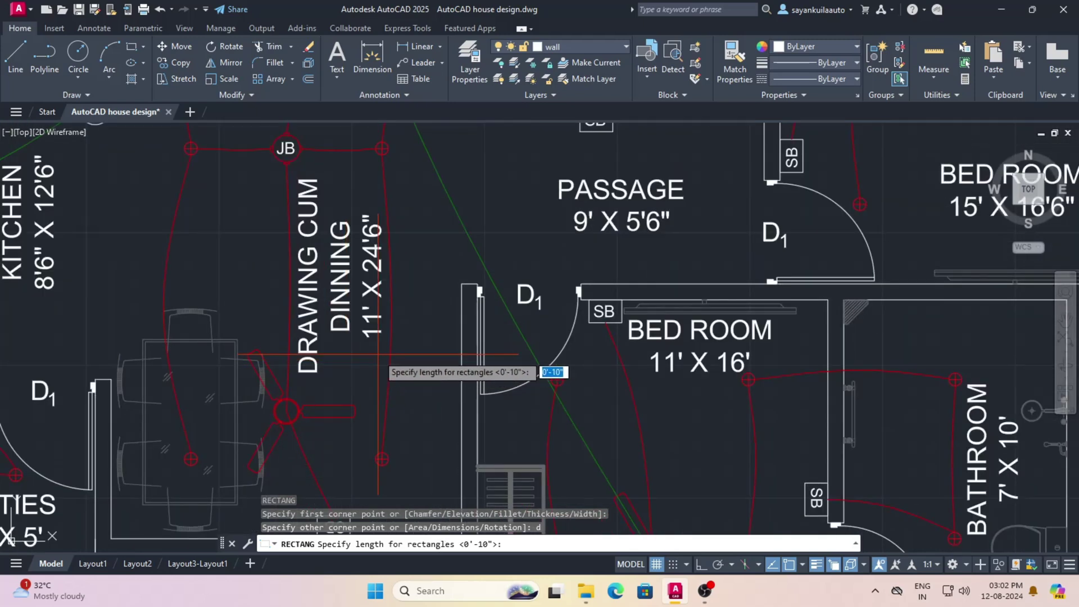
pyautogui.write('11')
pyautogui.write("'")
pyautogui.press('Return')
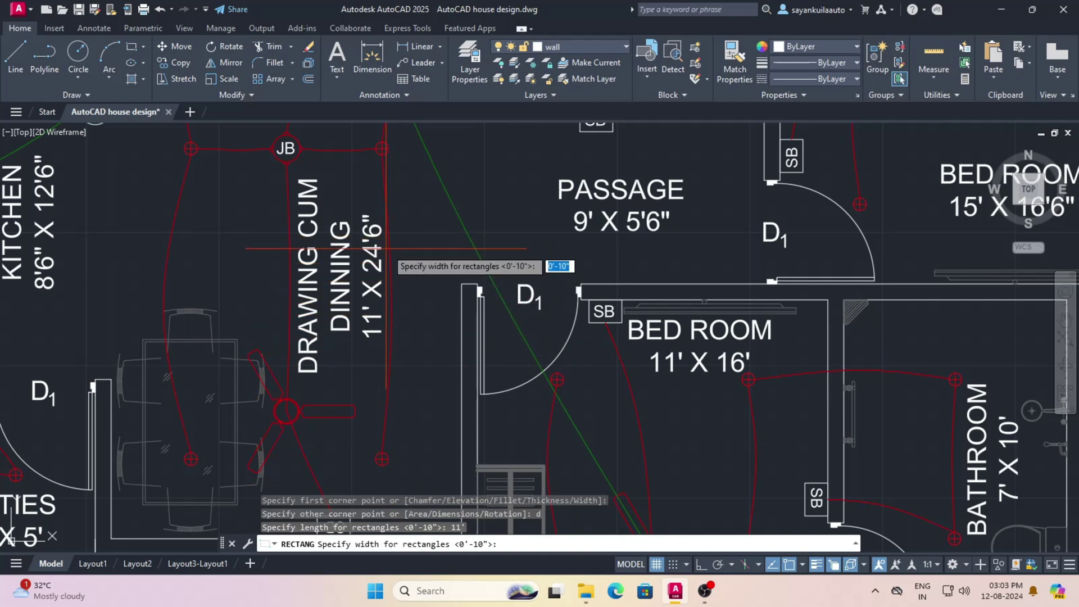
pyautogui.write("24'")
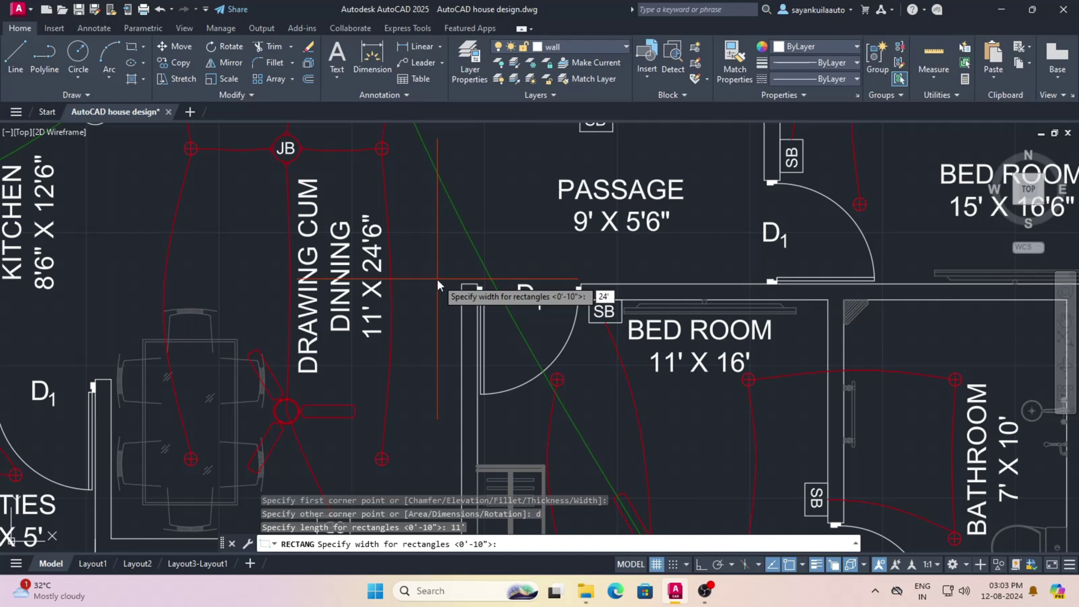
pyautogui.write('6')
pyautogui.press('Return')
pyautogui.scroll(-5, 438, 279)
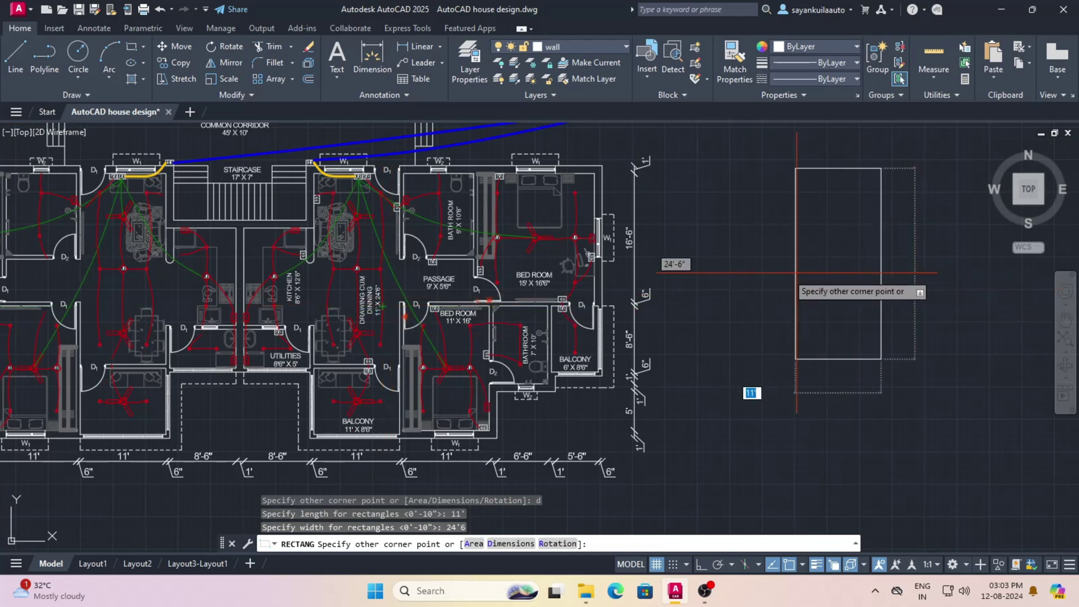
pyautogui.scroll(-3, 714, 360)
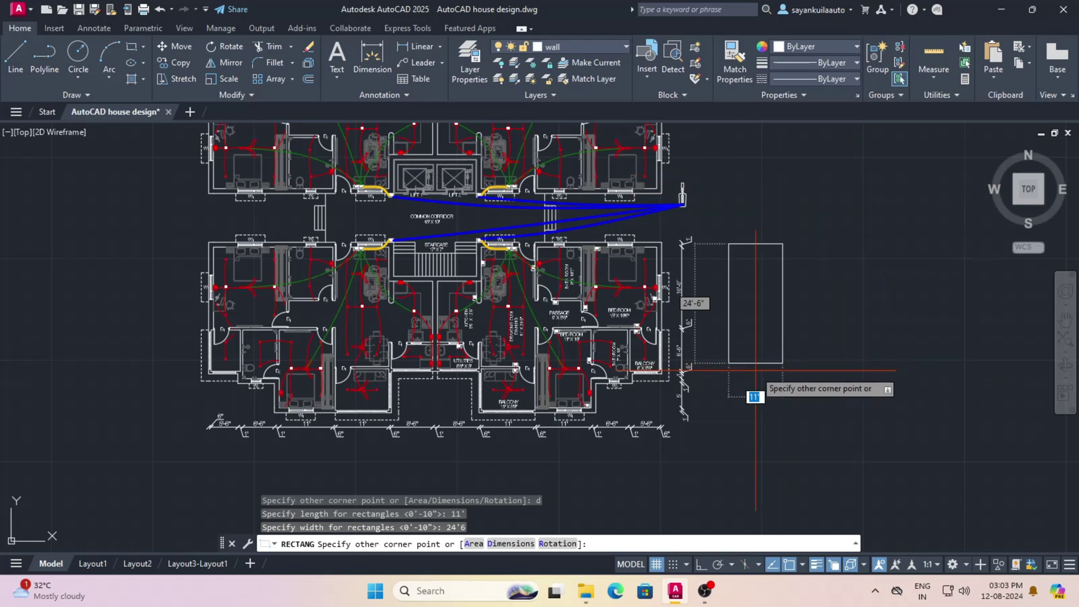
pyautogui.click(755, 369)
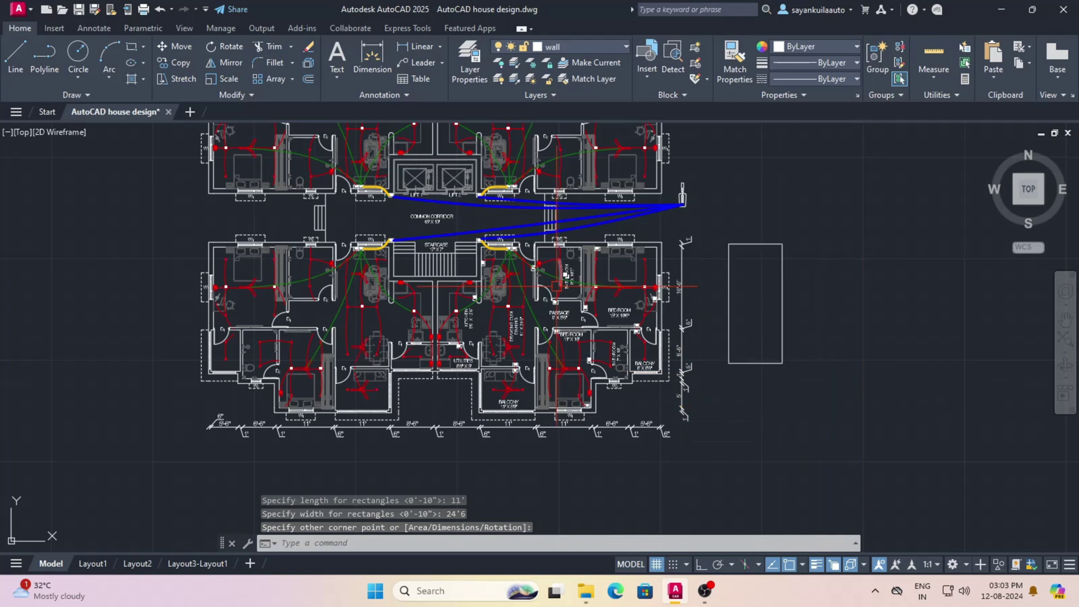
# Examine the wall and the bathroom adjoining the drawing cum dining room in the reference floor plan
pyautogui.scroll(5, 512, 253)
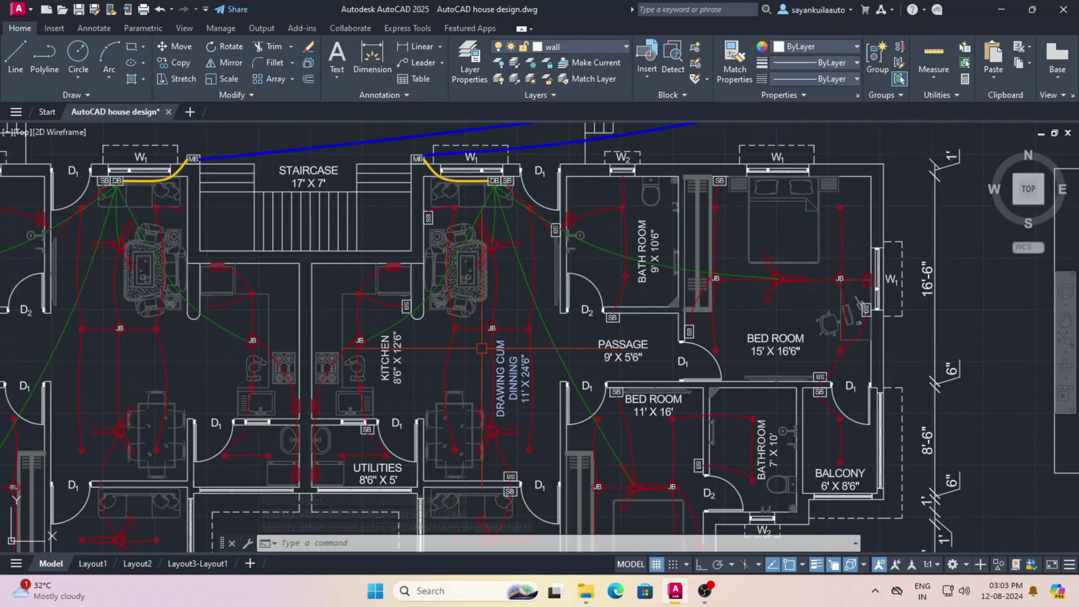
pyautogui.scroll(-3, 523, 270)
pyautogui.scroll(2, 555, 230)
pyautogui.scroll(2, 555, 231)
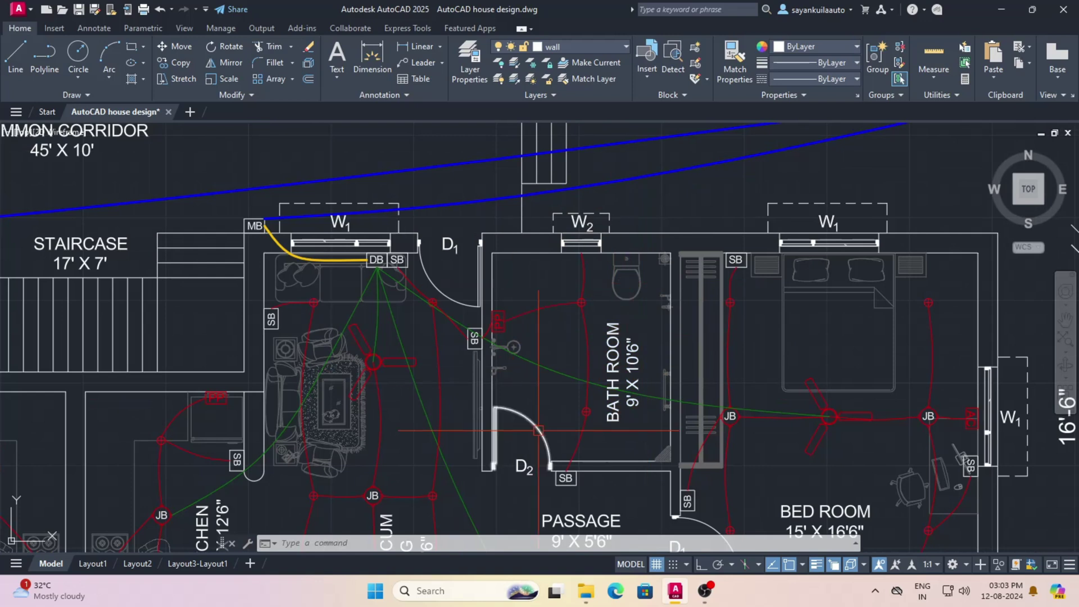
pyautogui.scroll(2, 493, 495)
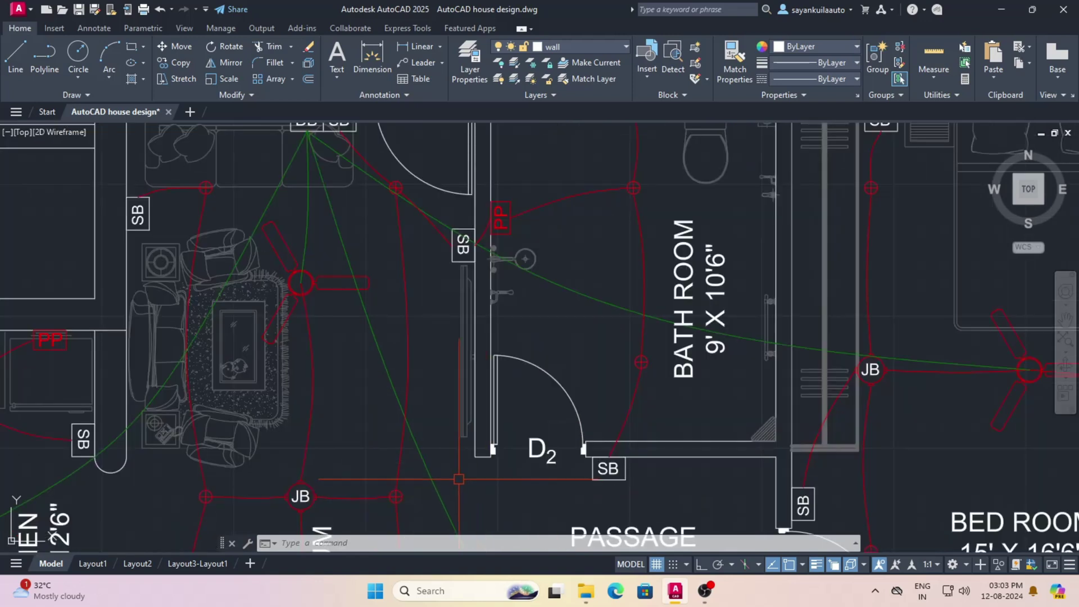
pyautogui.scroll(-6, 484, 464)
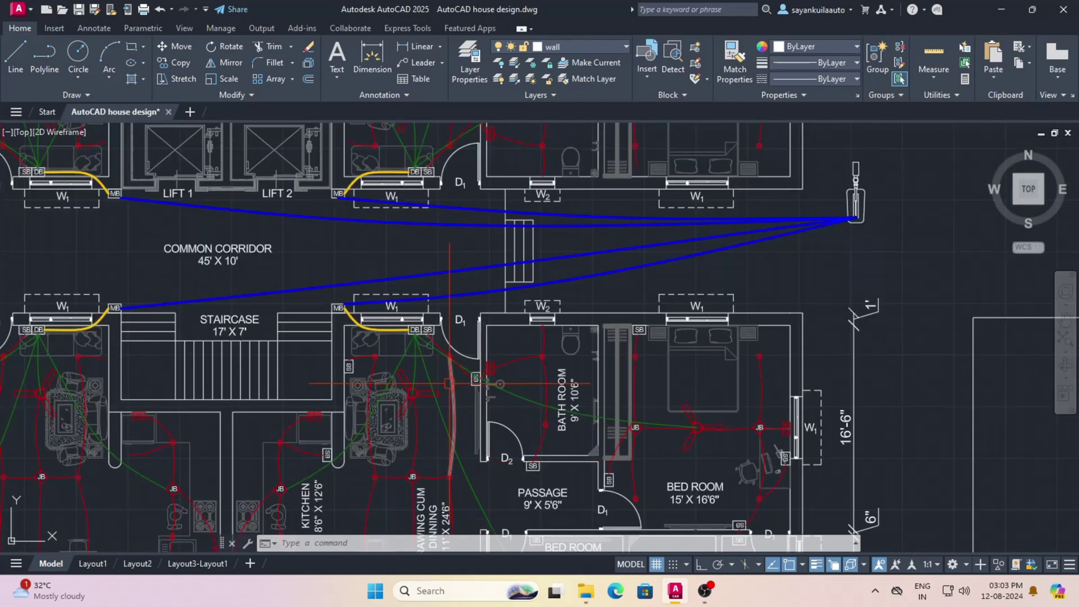
pyautogui.scroll(2, 925, 441)
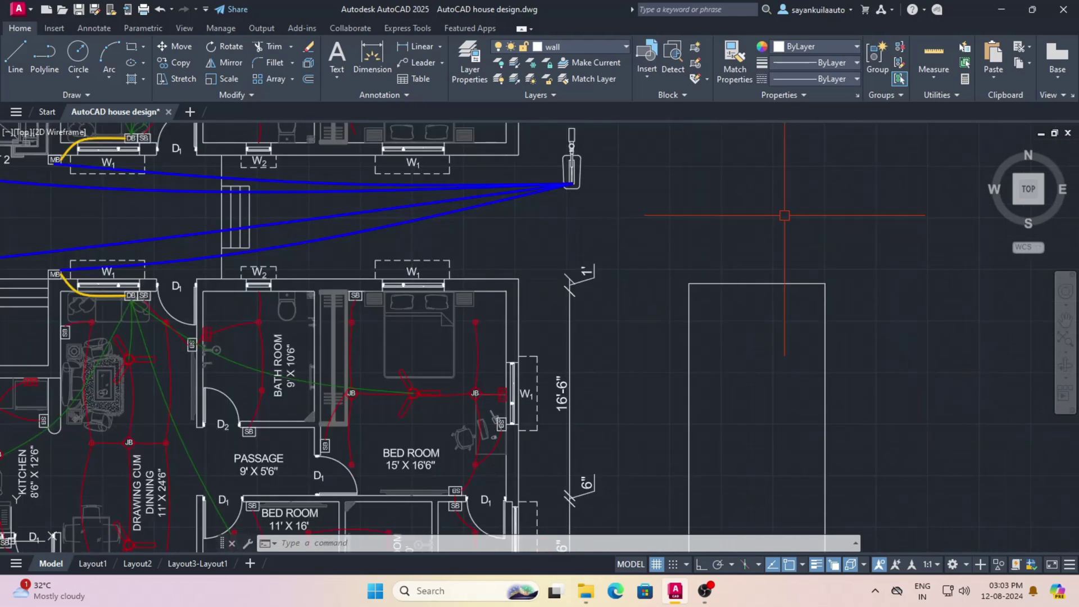
pyautogui.write('rec')
pyautogui.press('Return')
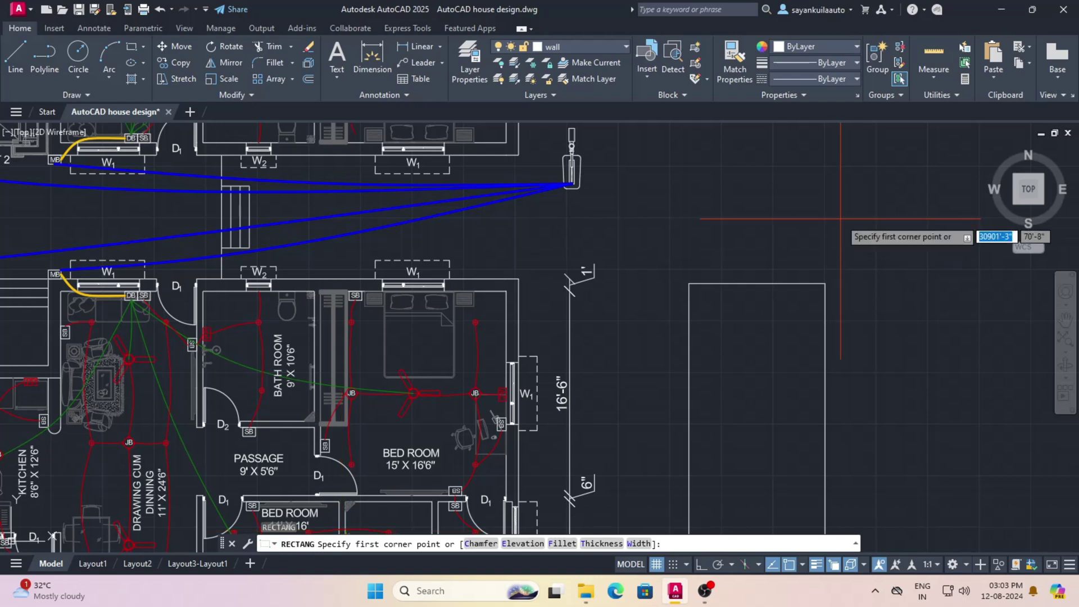
pyautogui.click(825, 283)
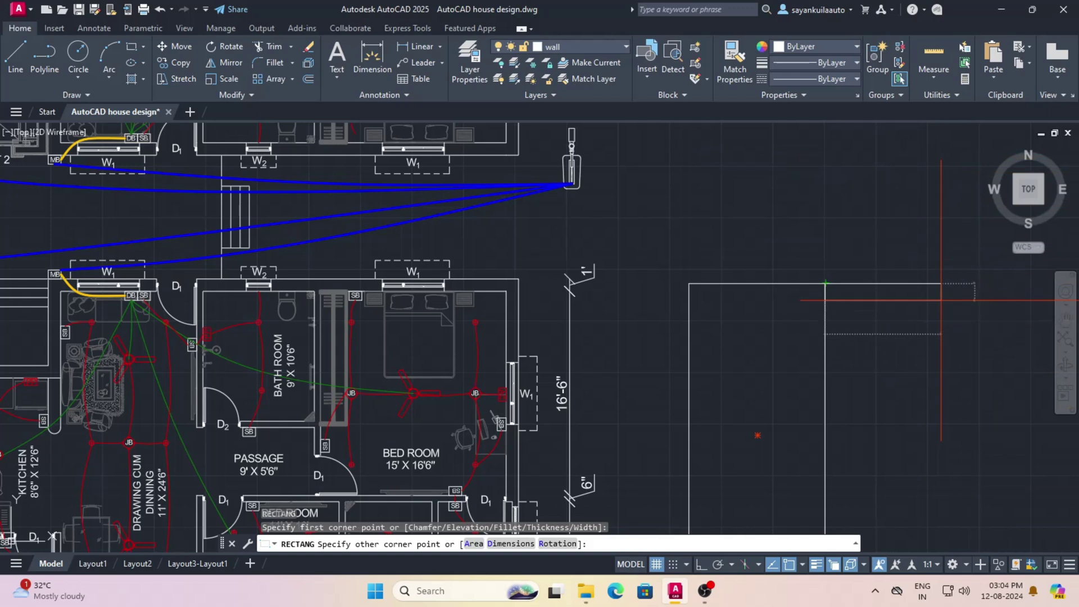
pyautogui.press('Escape')
# Restart the Rectangle command, and turn off object snap tracking and the Extension object snap
pyautogui.press('Return')
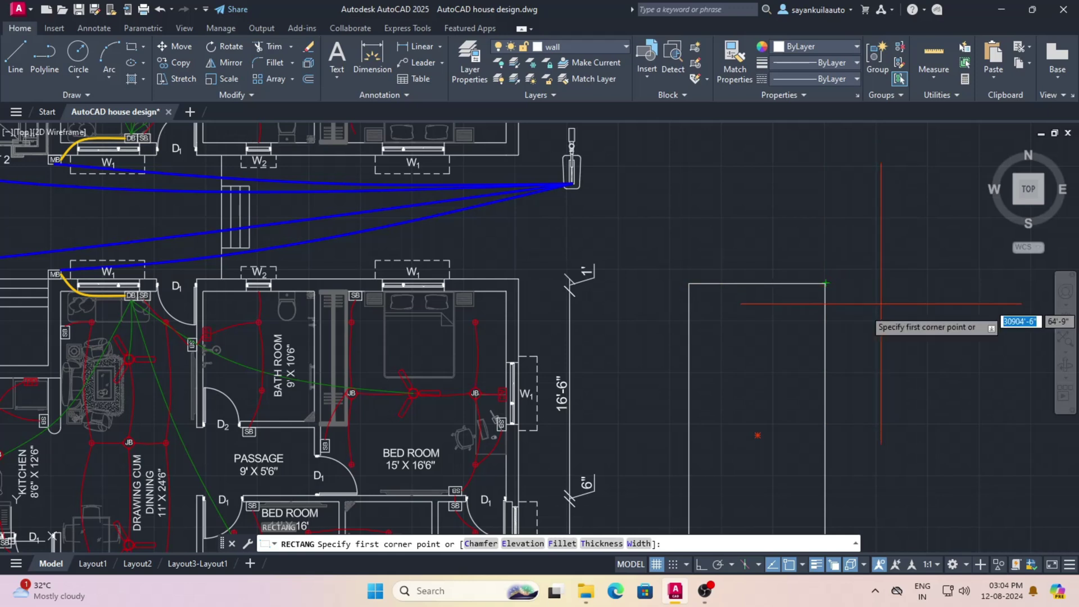
pyautogui.click(773, 568)
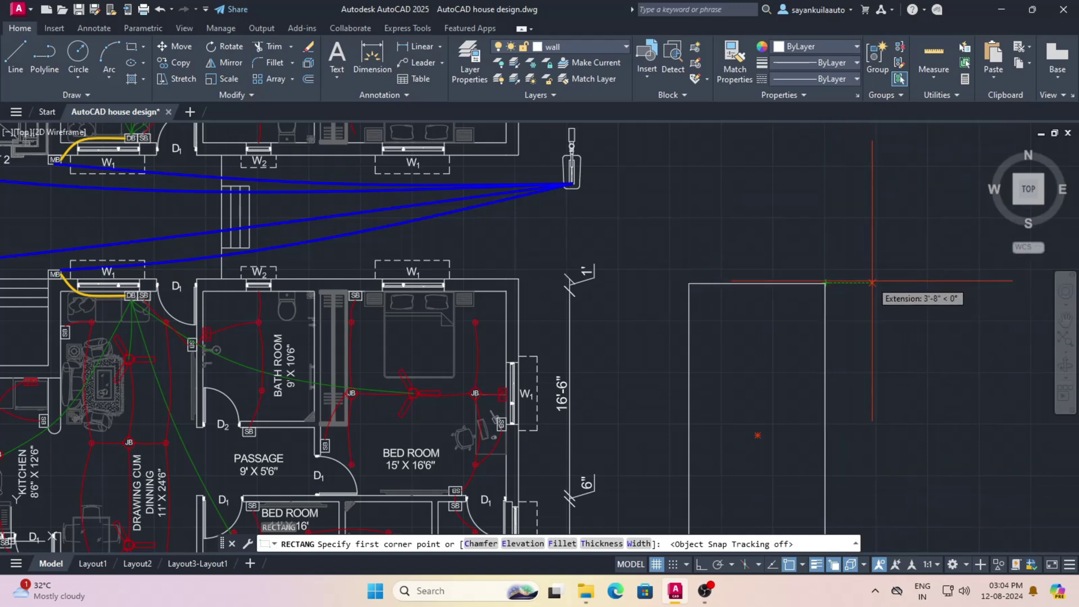
pyautogui.scroll(4, 872, 283)
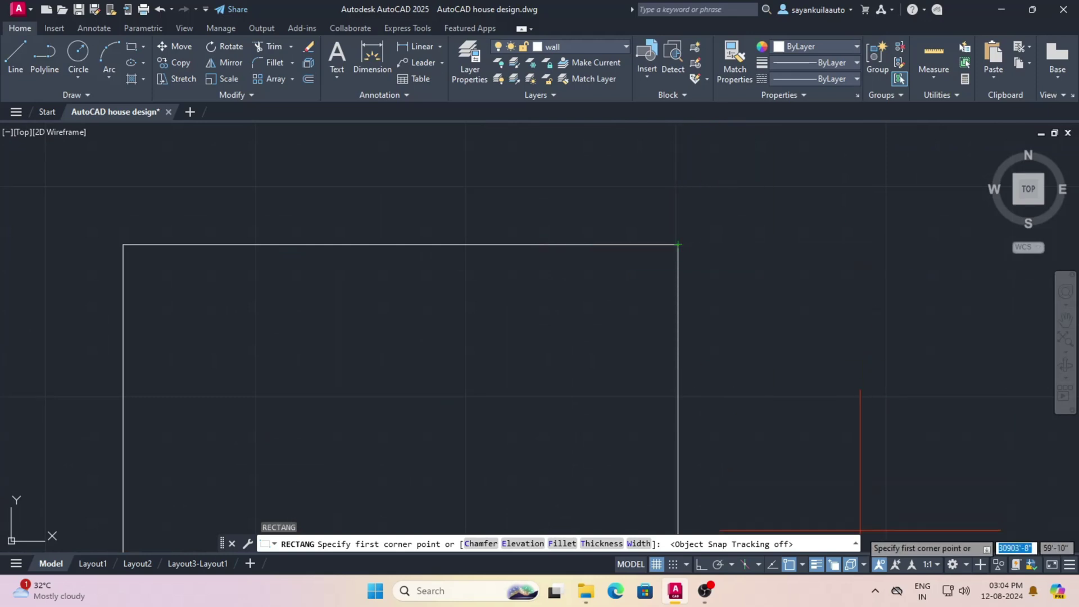
pyautogui.click(803, 565)
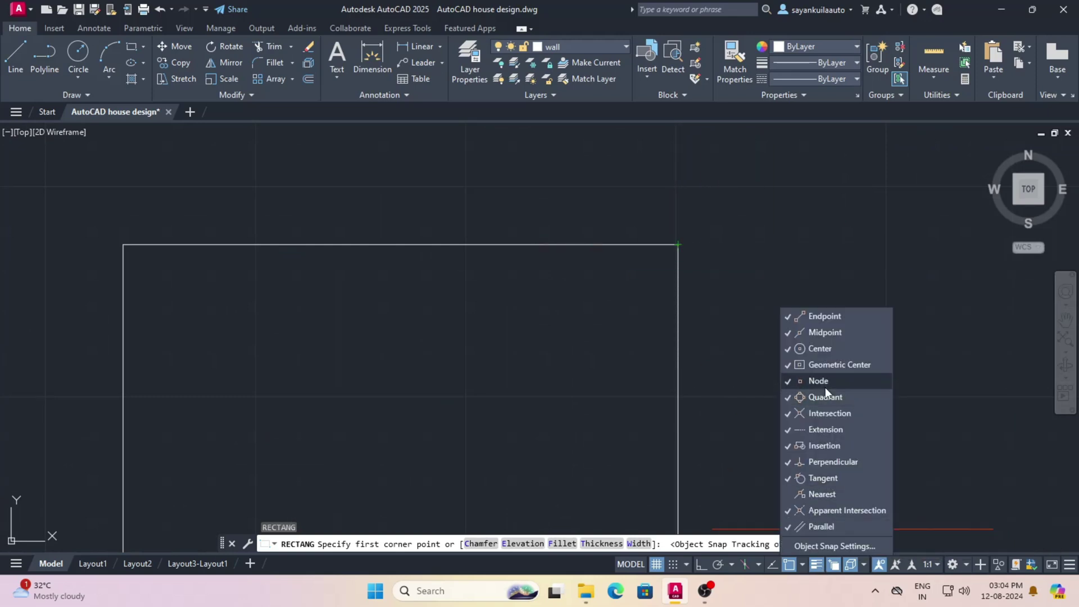
pyautogui.click(820, 428)
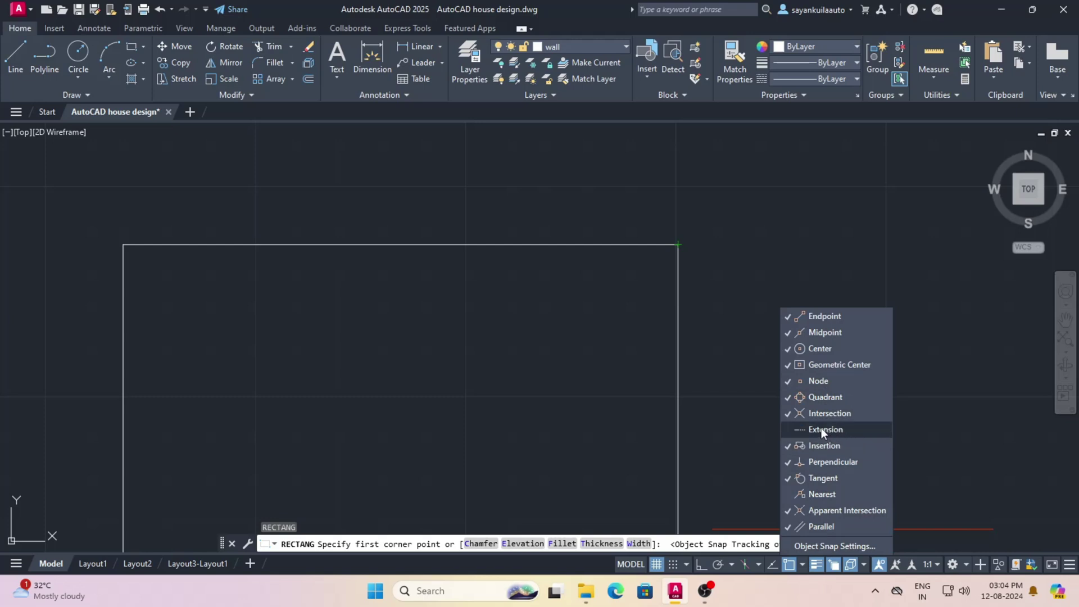
pyautogui.moveTo(733, 348); pyautogui.dragTo(726, 364, button='middle')
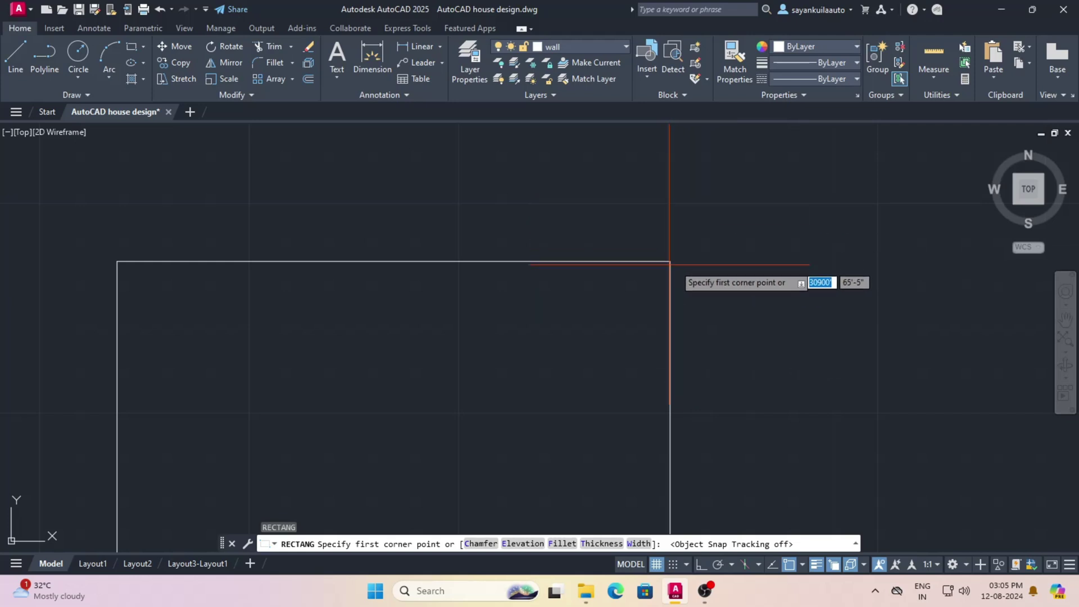
# Turn object snap tracking back on and start the new rectangle 6" to the right of the first rectangle's upper-right corner
pyautogui.click(803, 564)
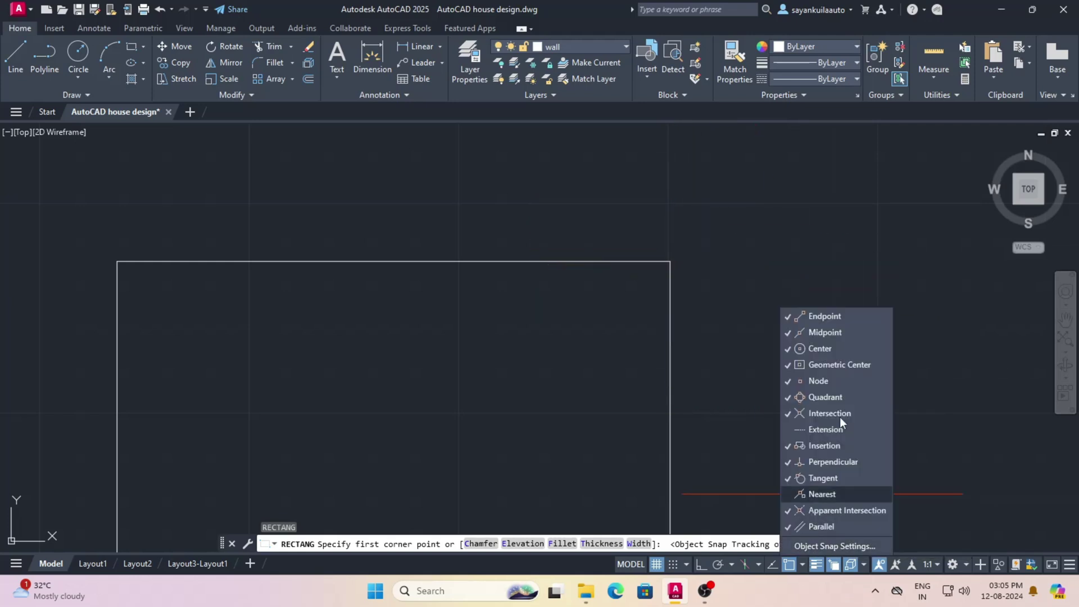
pyautogui.click(779, 111)
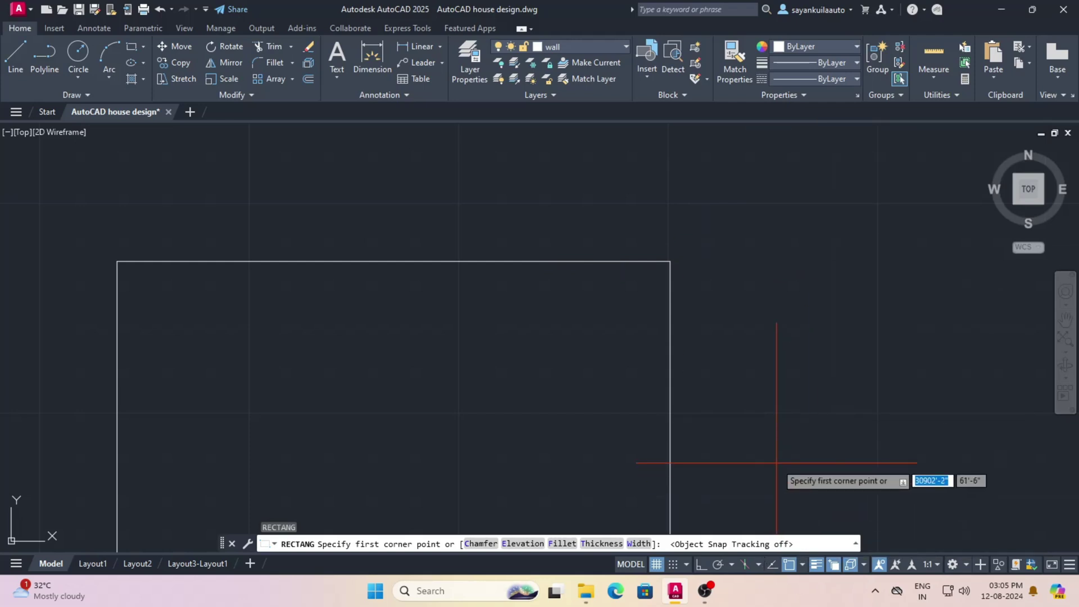
pyautogui.click(772, 563)
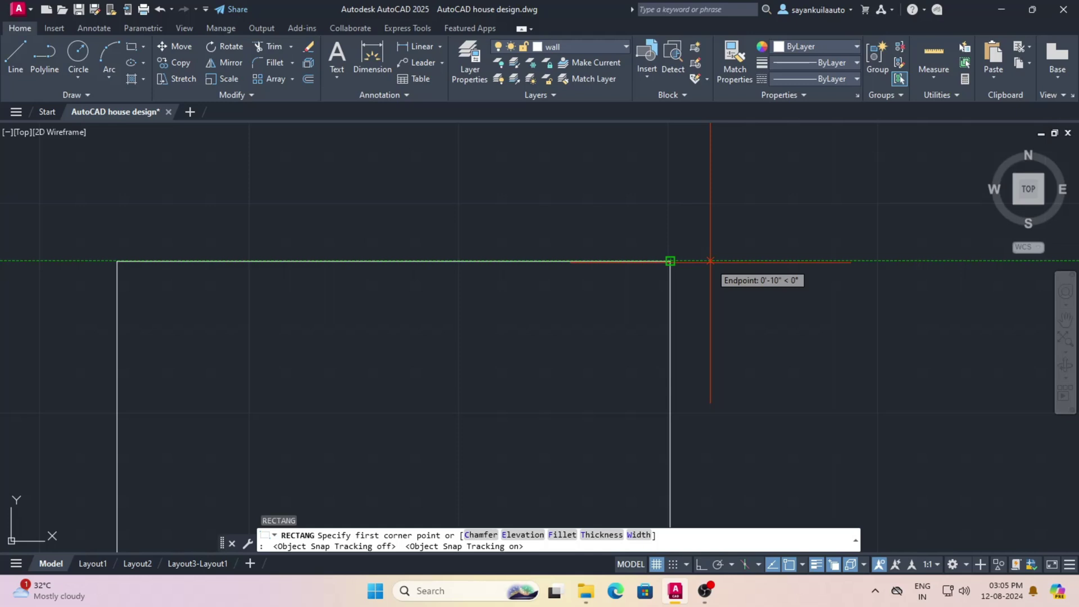
pyautogui.write('6')
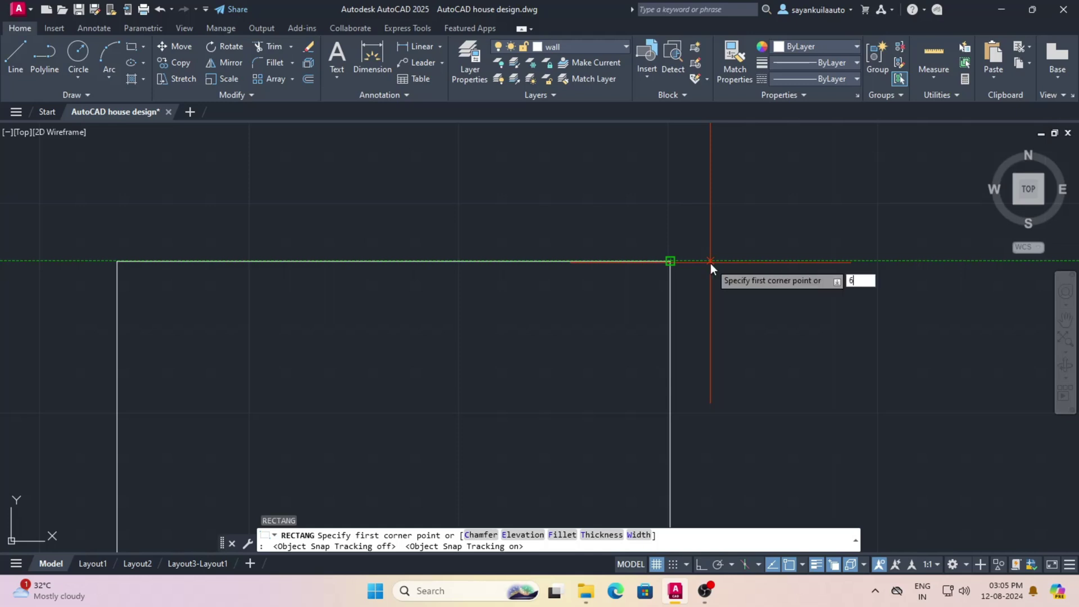
pyautogui.press('Return')
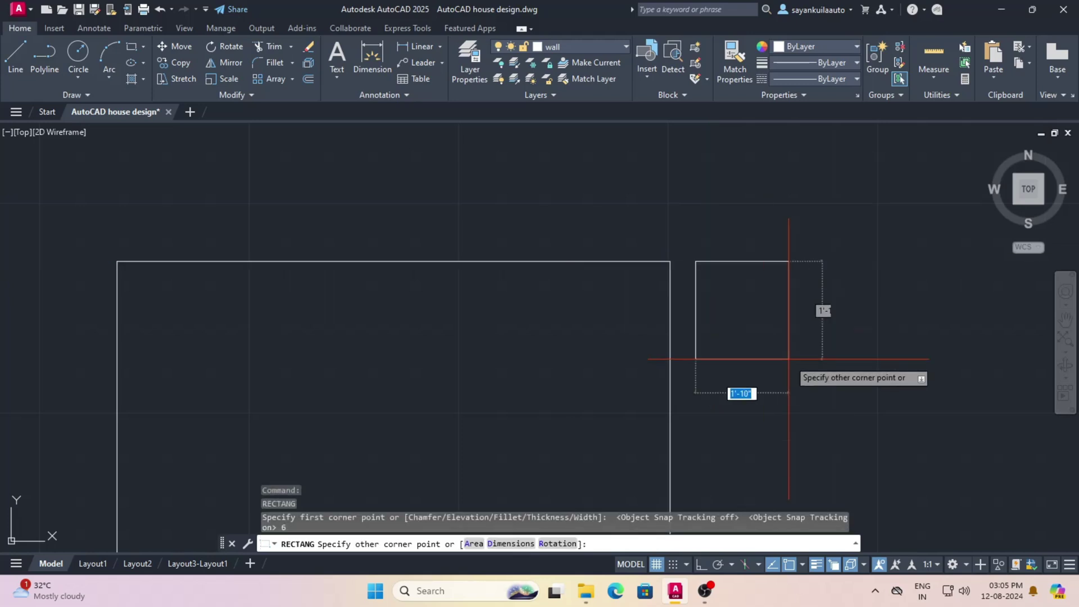
# Complete the bathroom rectangle with a length of 9' and a width of 10'6", extending down and to the right of its first corner
pyautogui.scroll(-5, 801, 309)
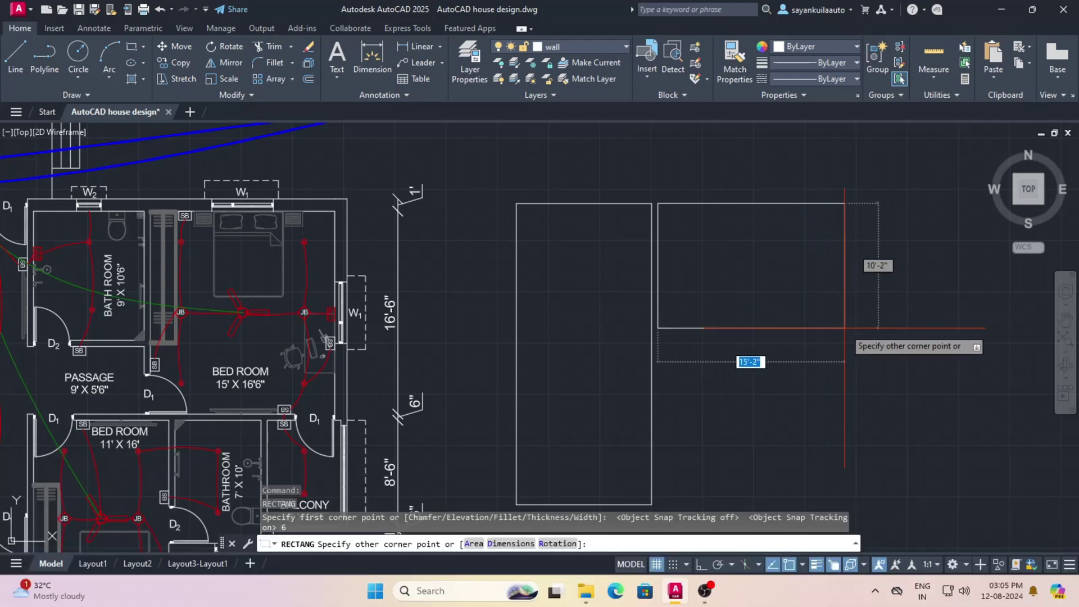
pyautogui.scroll(-2, 846, 329)
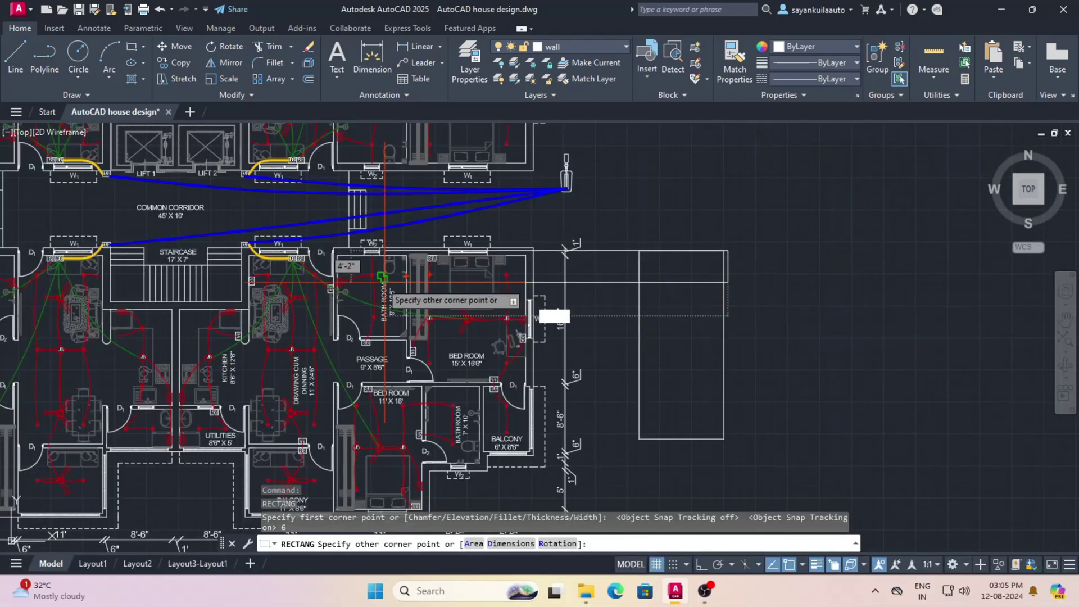
pyautogui.scroll(4, 397, 318)
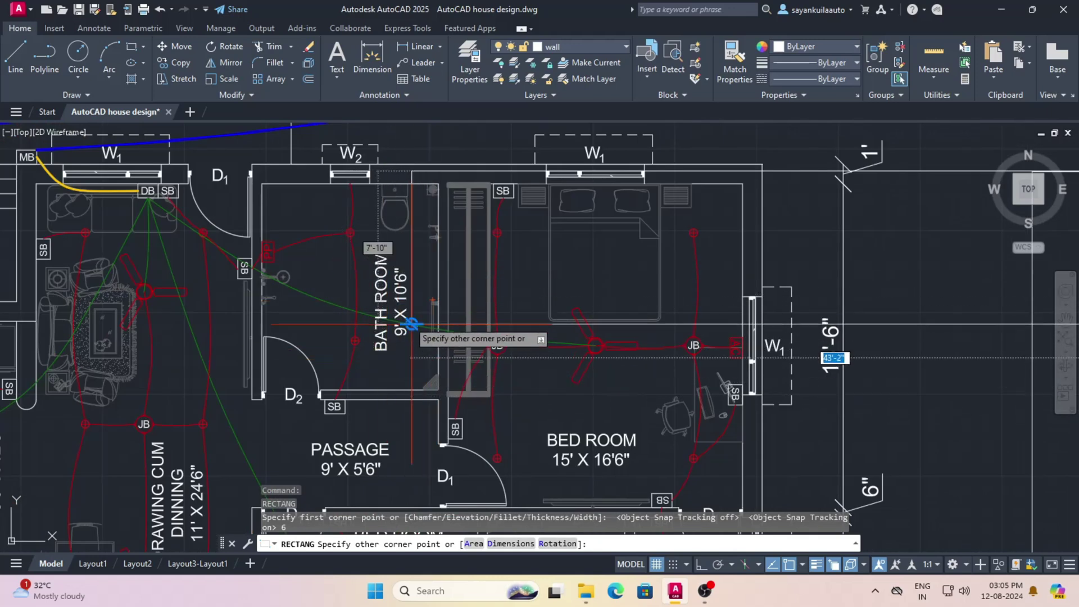
pyautogui.scroll(2, 410, 319)
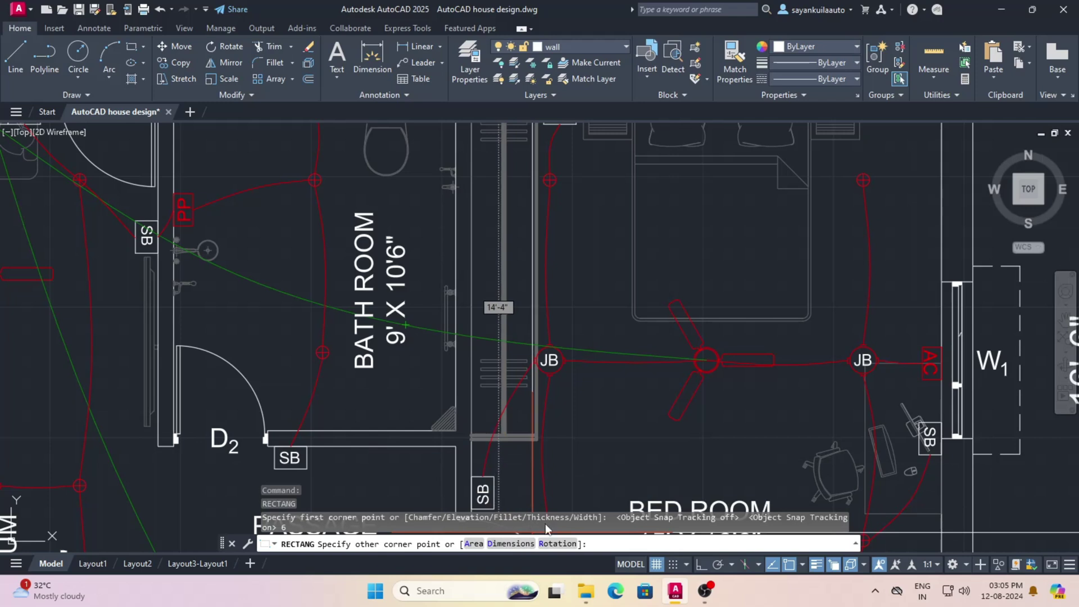
pyautogui.write('d')
pyautogui.press('Return')
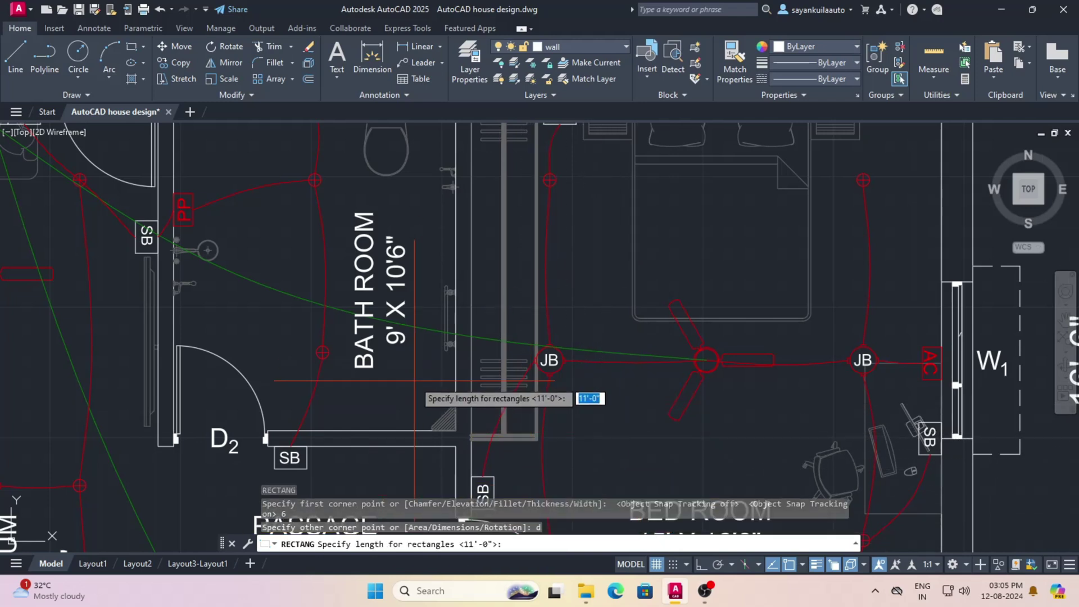
pyautogui.write("9'")
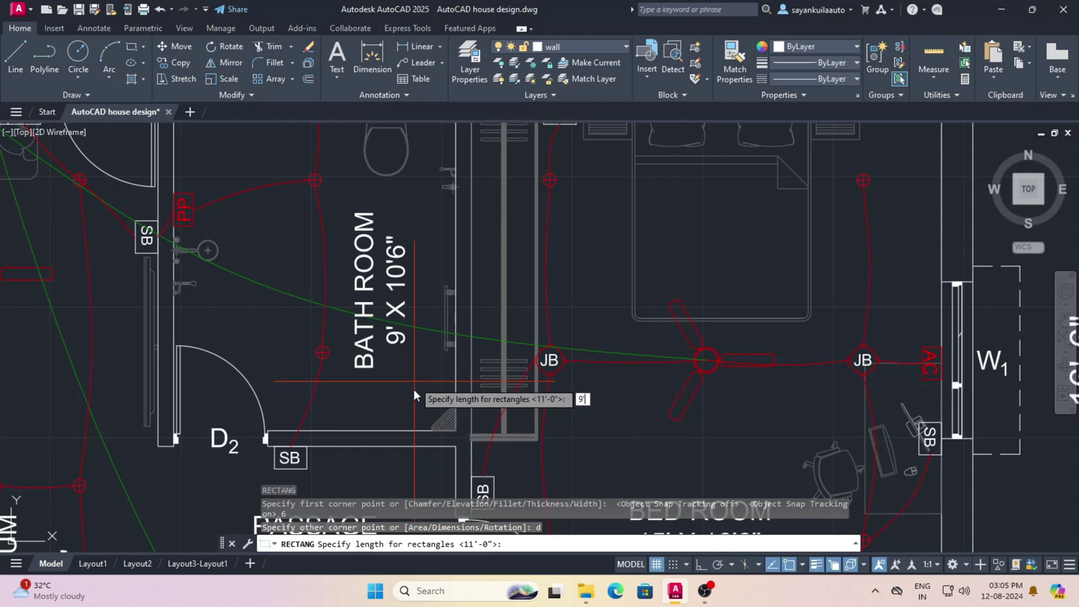
pyautogui.press('Return')
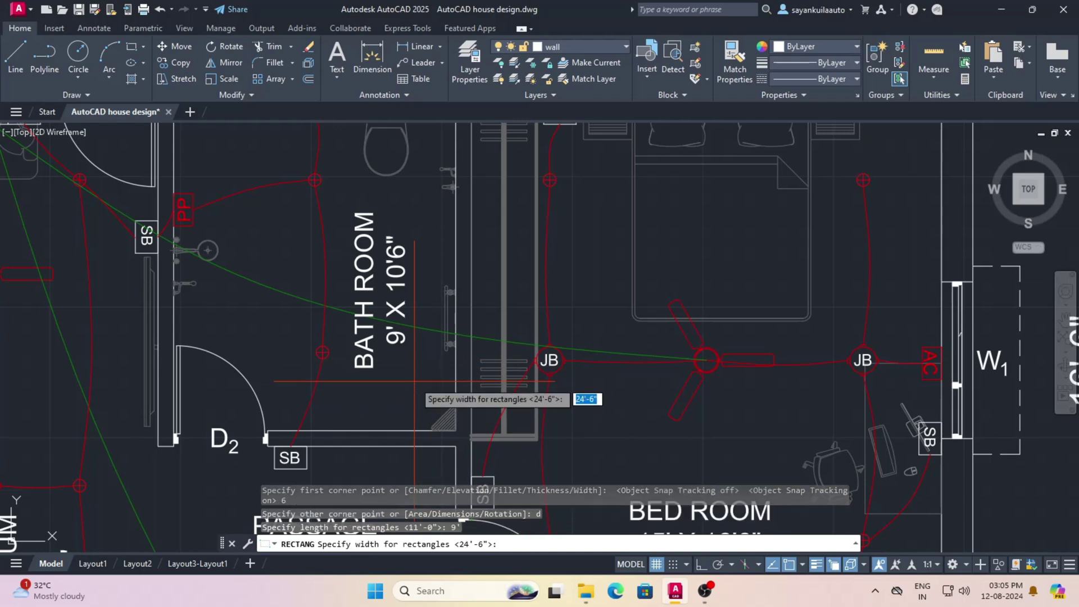
pyautogui.write("10'6")
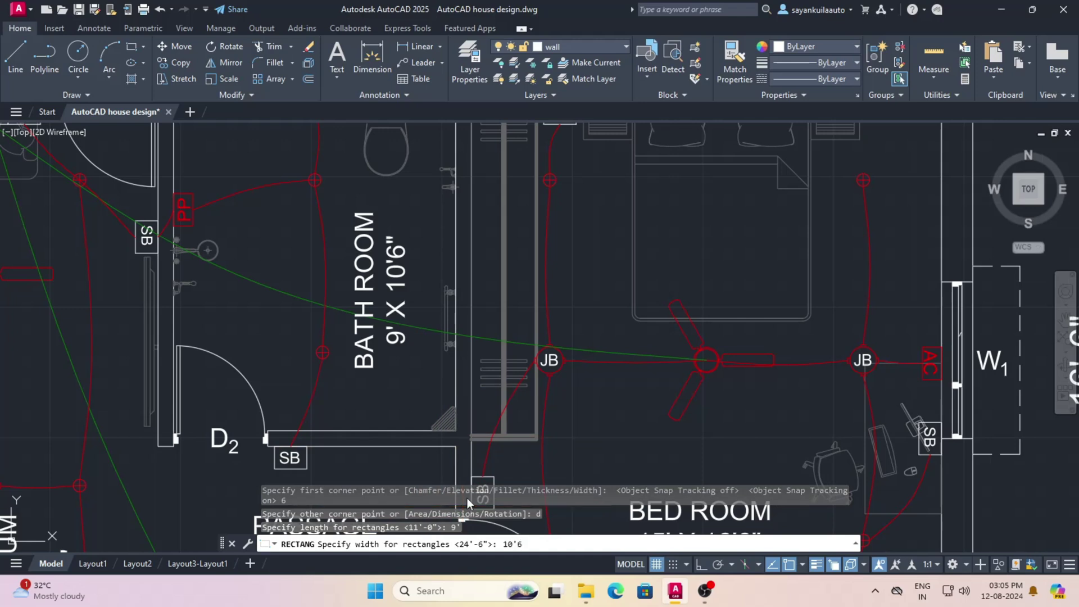
pyautogui.press('Return')
pyautogui.scroll(-5, 467, 498)
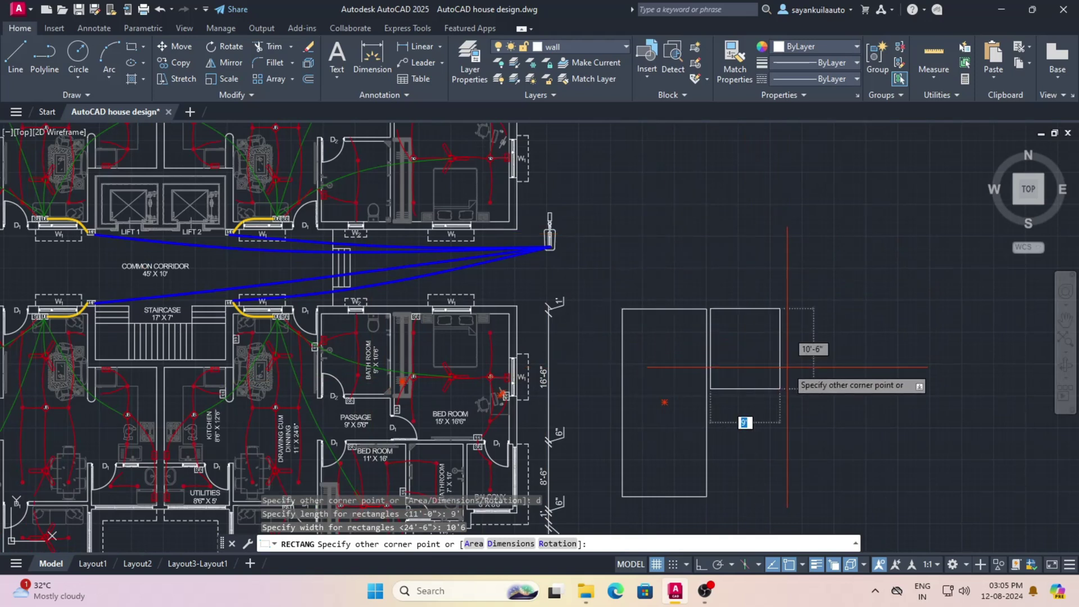
pyautogui.click(816, 379)
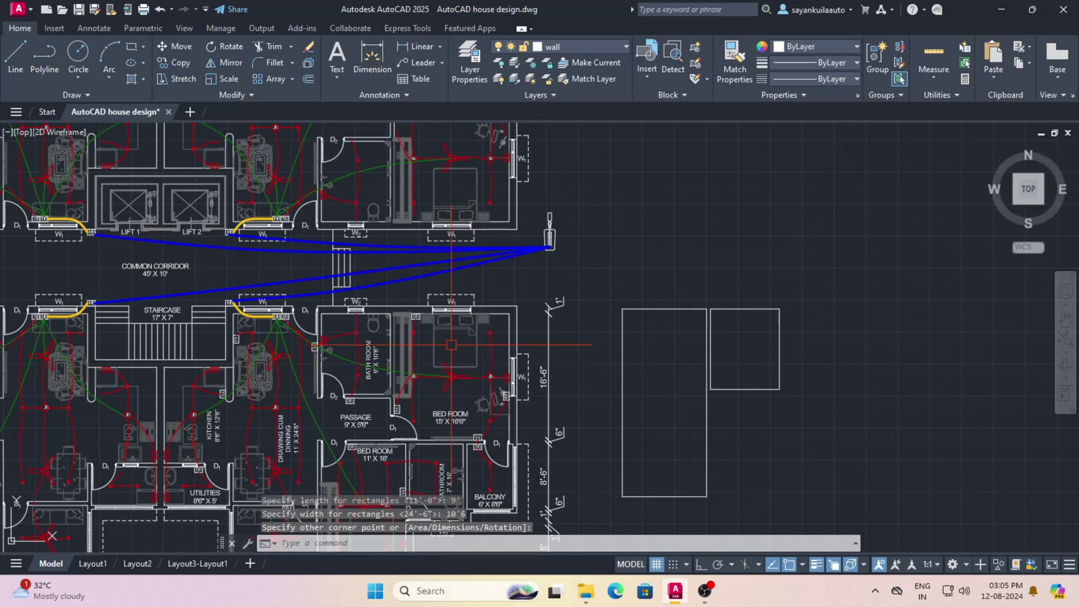
# Draw the bedroom rectangle 15' long and 16'6" wide, starting 6" to the right of the bathroom rectangle's upper-right corner and extending downward
pyautogui.scroll(2, 453, 344)
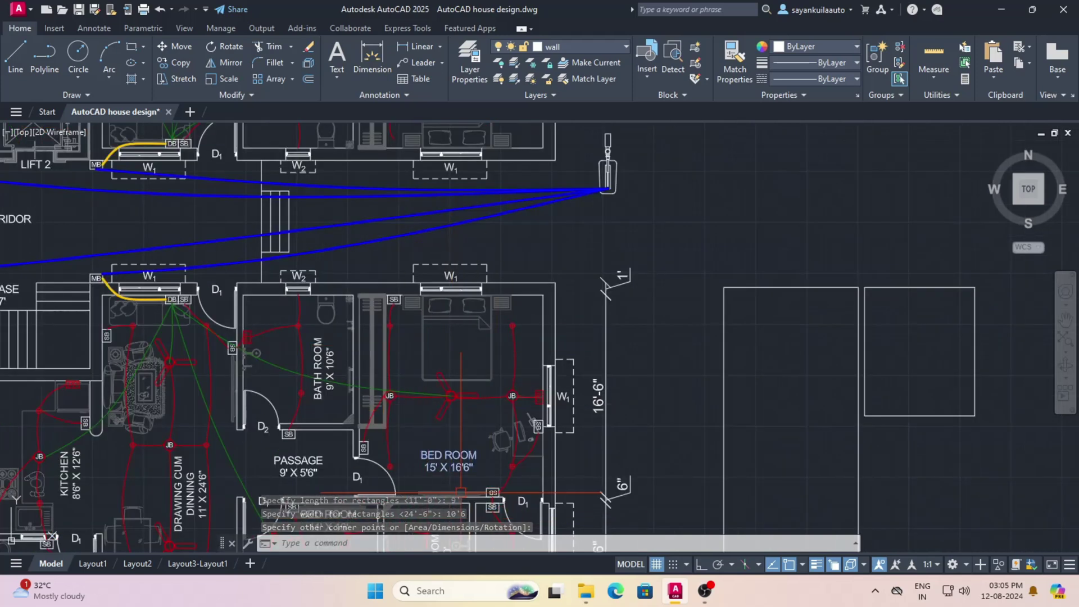
pyautogui.scroll(-2, 419, 432)
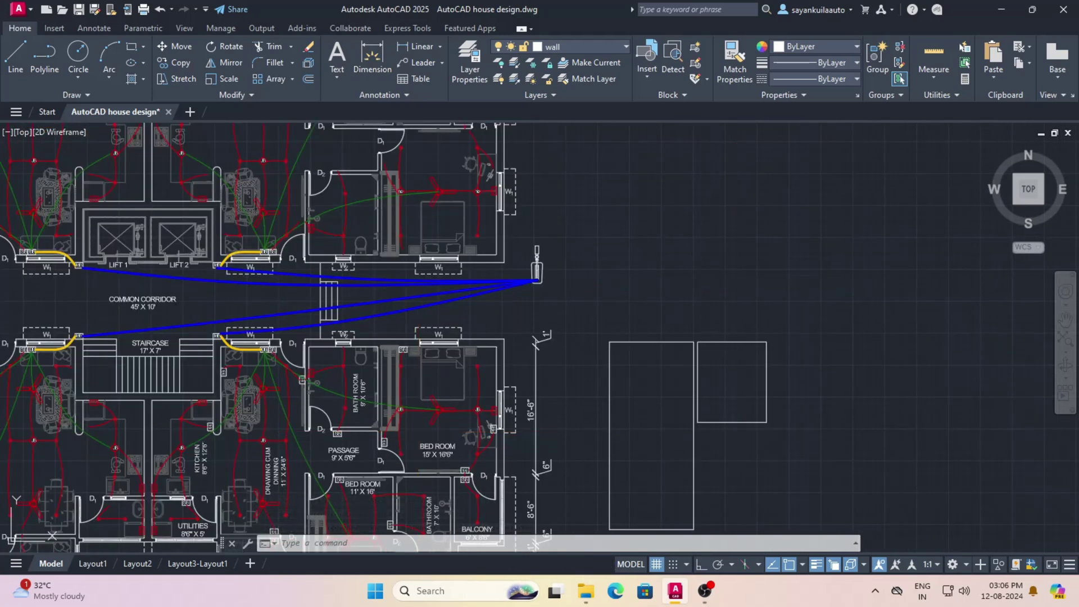
pyautogui.press('space')
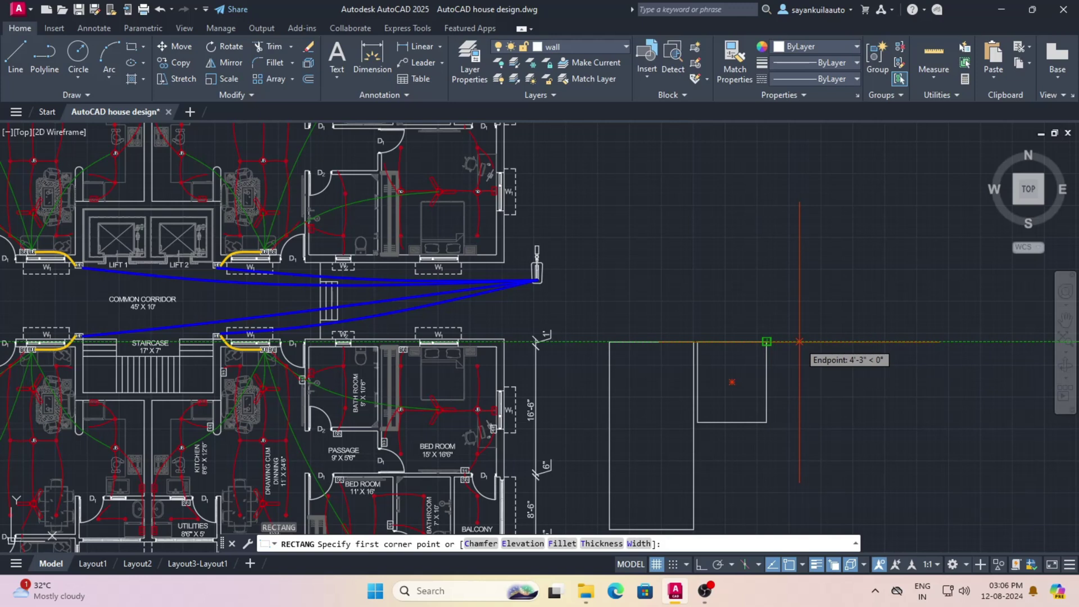
pyautogui.write('6')
pyautogui.press('Return')
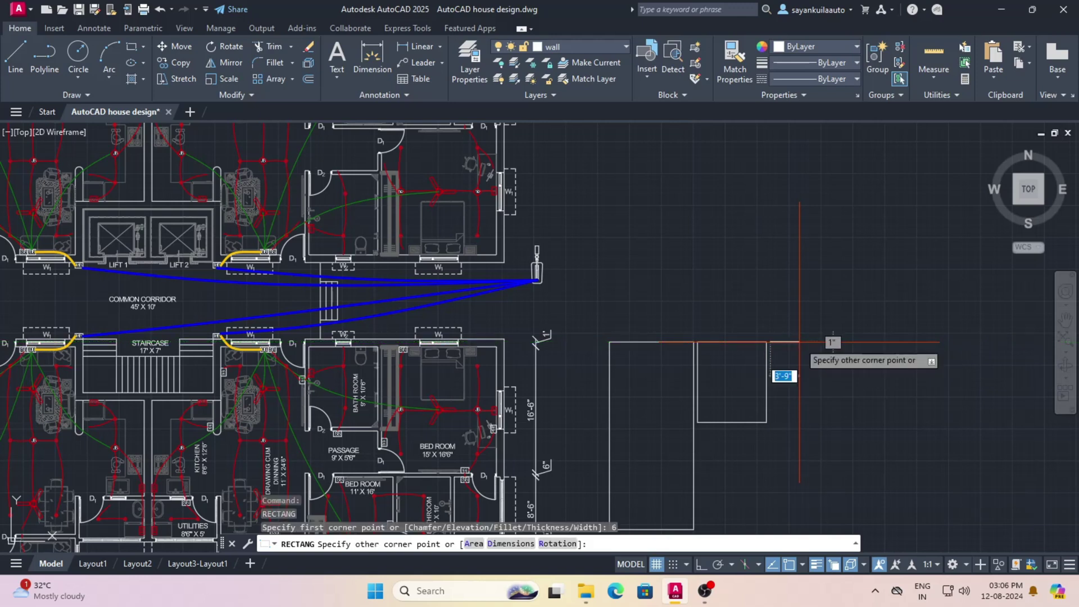
pyautogui.click(507, 544)
pyautogui.scroll(6, 460, 461)
pyautogui.write('1')
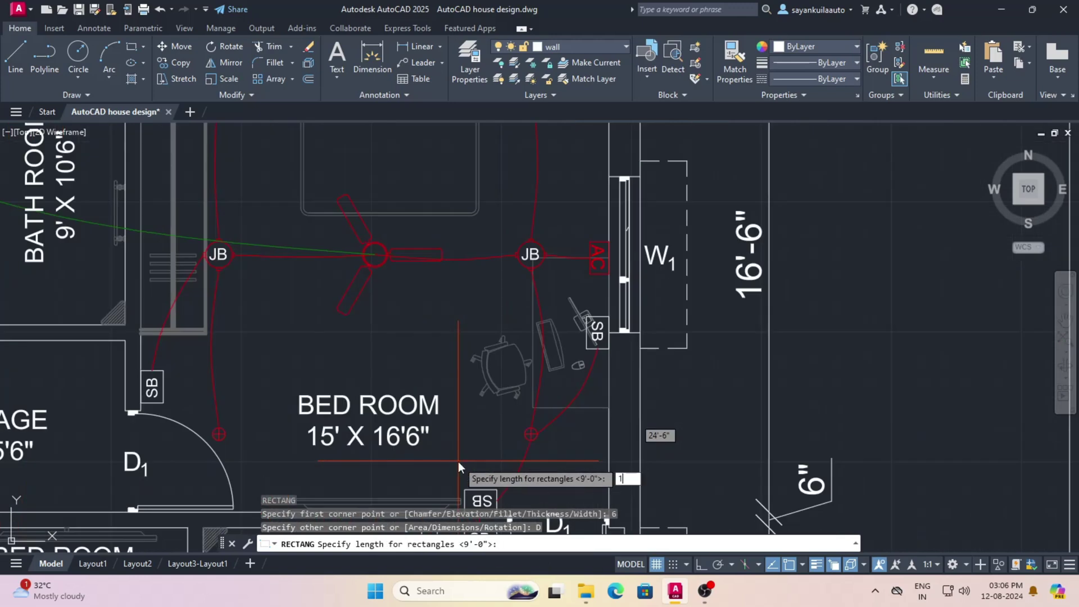
pyautogui.write('5')
pyautogui.press('Return')
pyautogui.write('16')
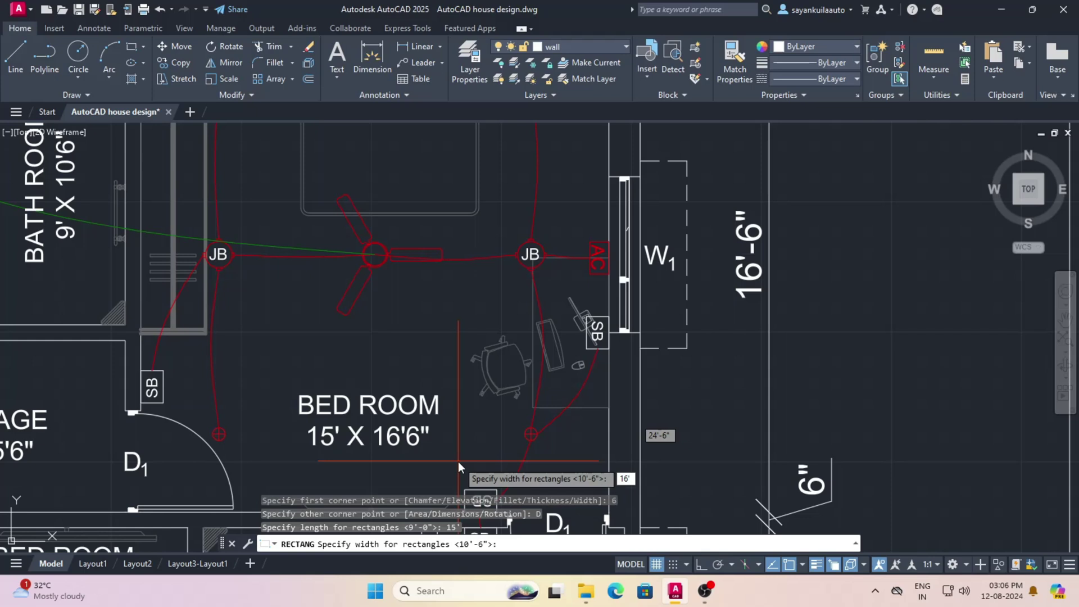
pyautogui.press('Return')
pyautogui.scroll(-6, 593, 431)
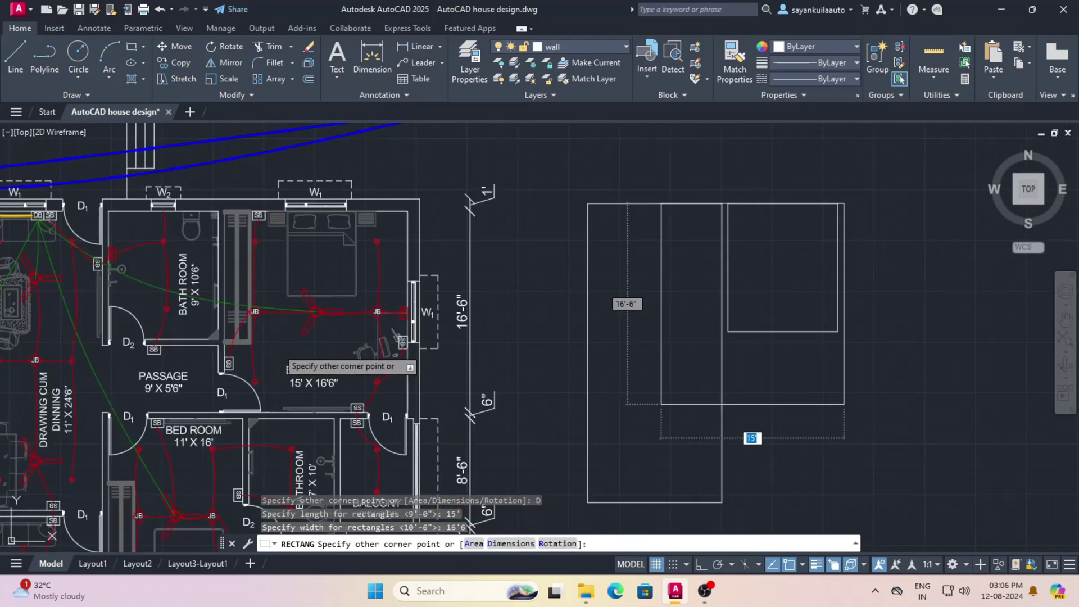
pyautogui.click(758, 352)
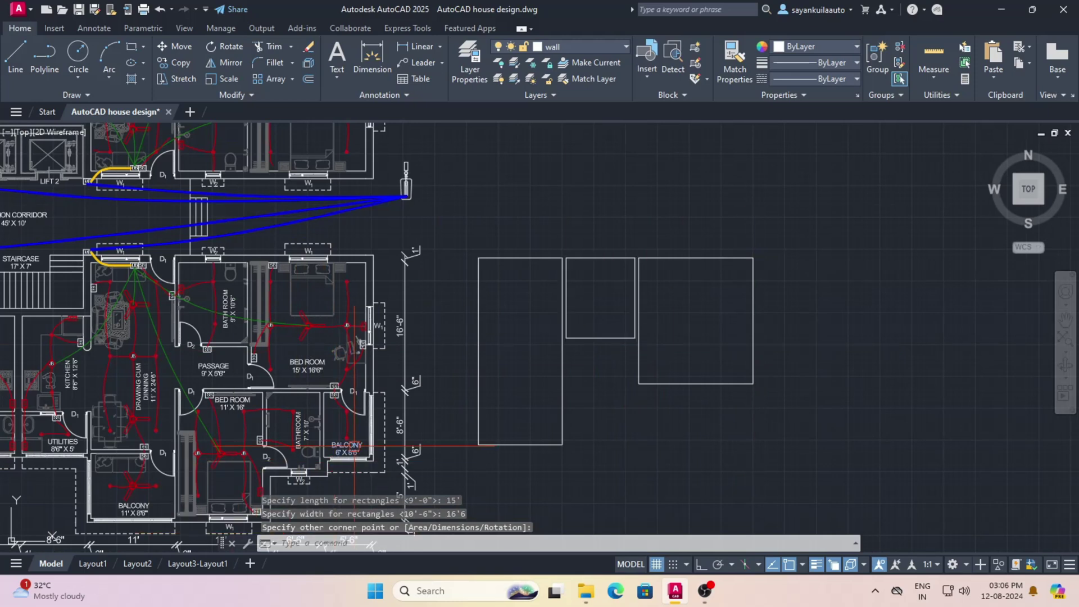
# Draw the passage rectangle 9' long and 5'6" wide, starting 6" below the bathroom rectangle's lower-right corner and extending down-left
pyautogui.scroll(4, 250, 389)
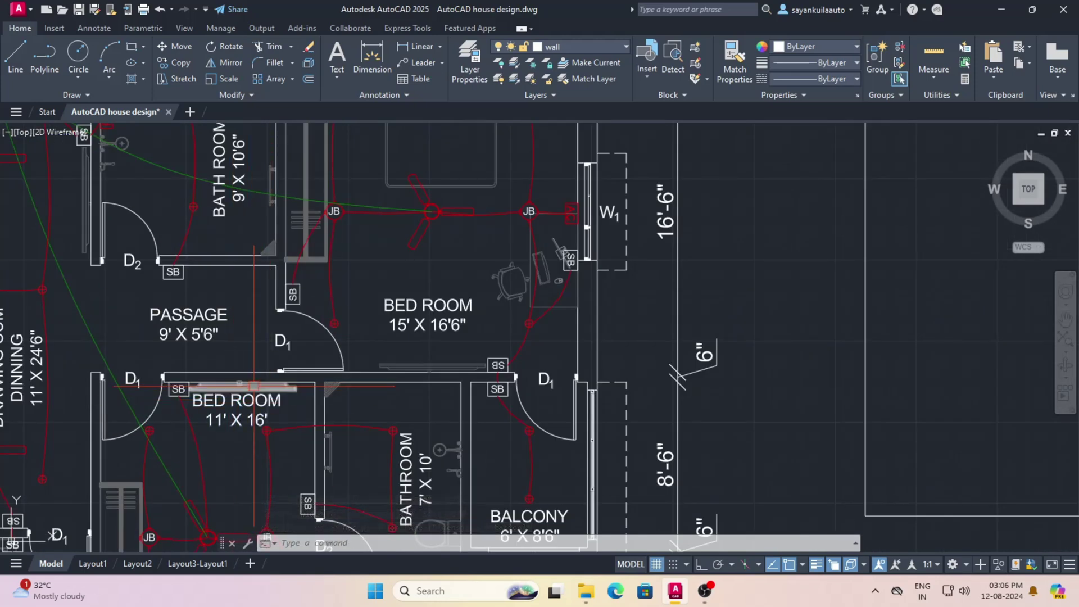
pyautogui.scroll(-2, 157, 326)
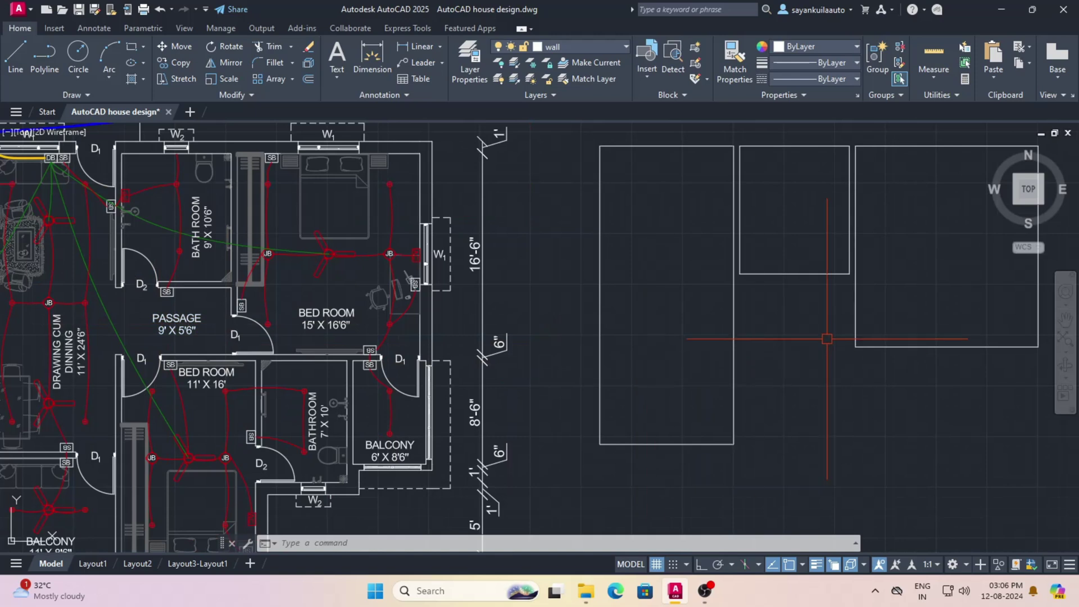
pyautogui.press('Return')
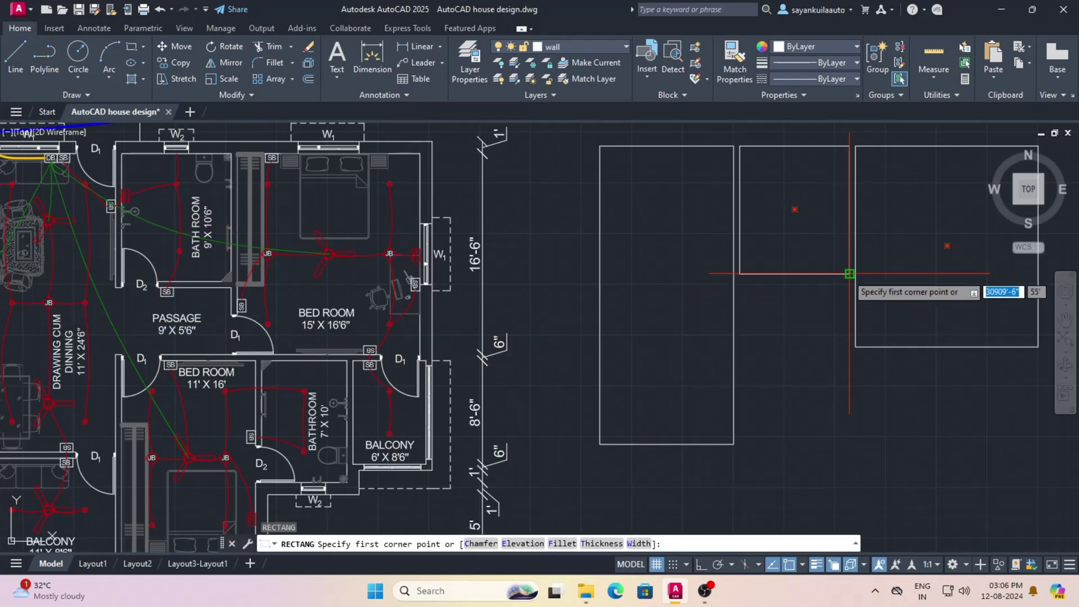
pyautogui.write('6')
pyautogui.press('Return')
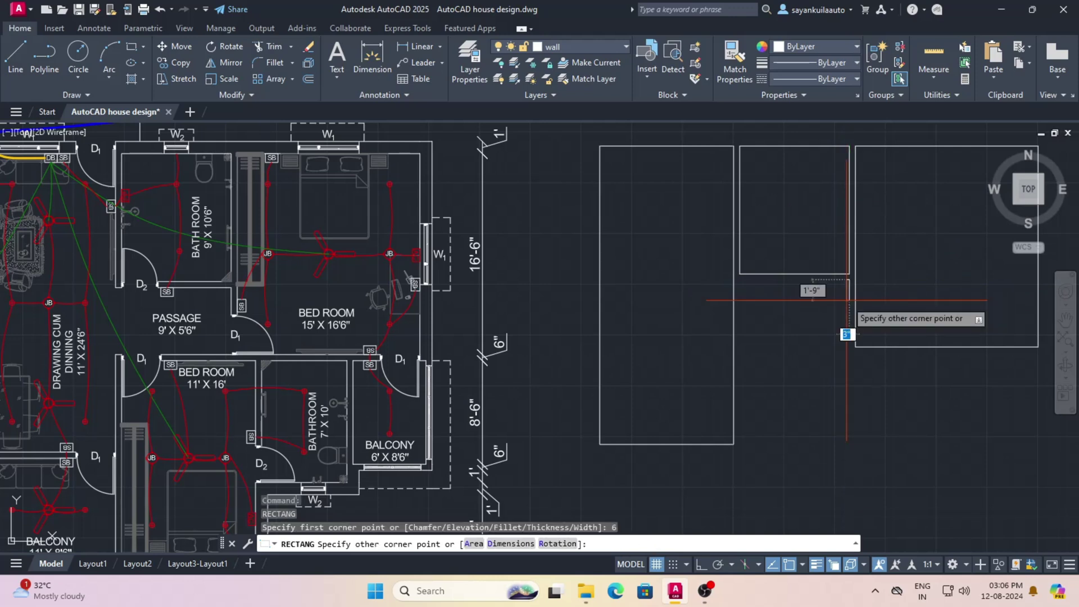
pyautogui.click(523, 545)
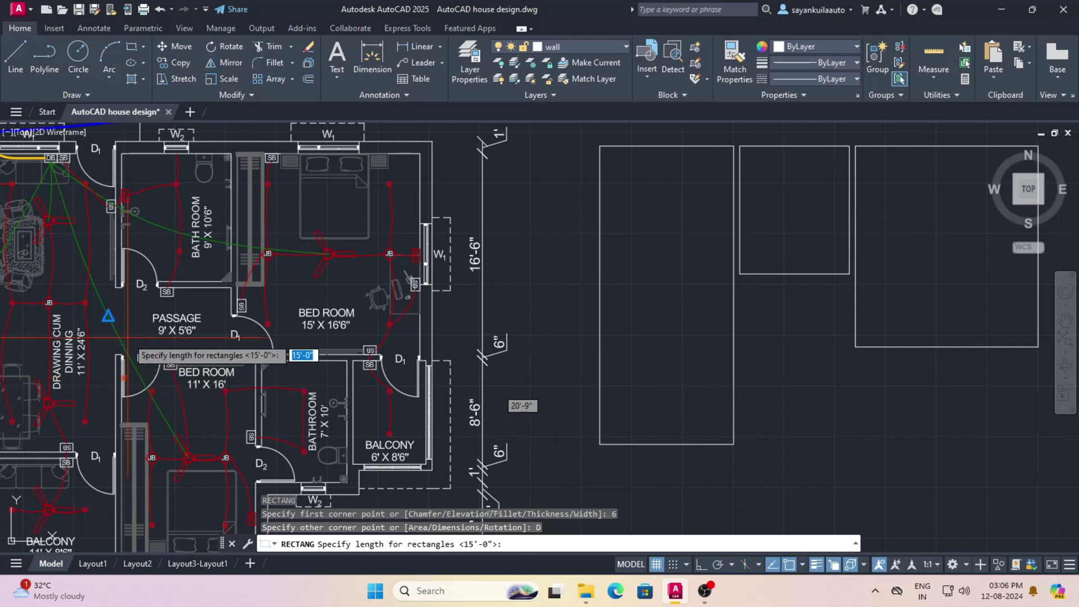
pyautogui.write("9'")
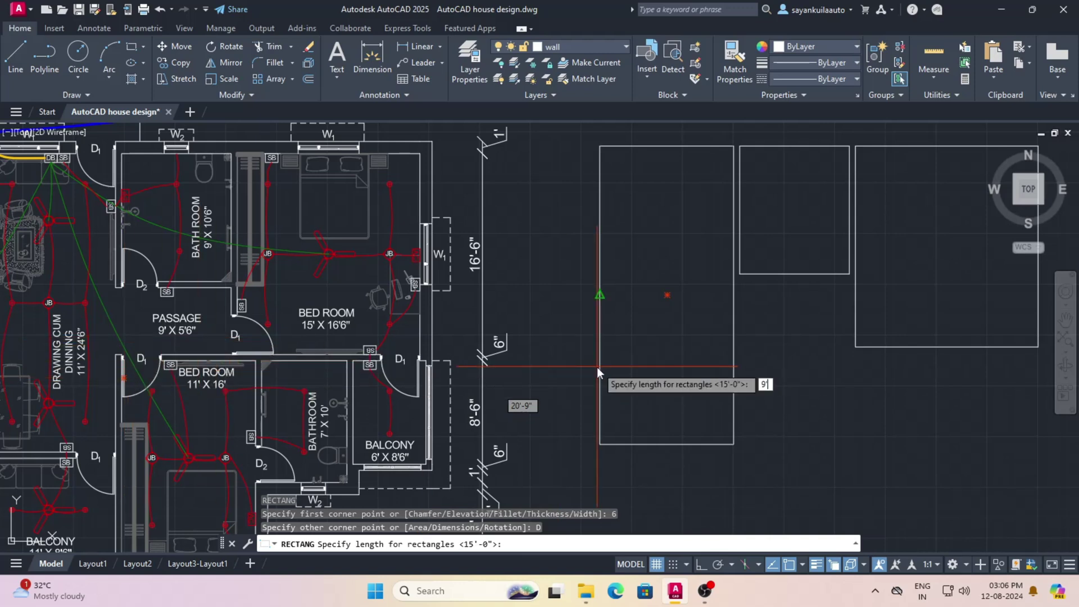
pyautogui.press('Return')
pyautogui.write("5'6")
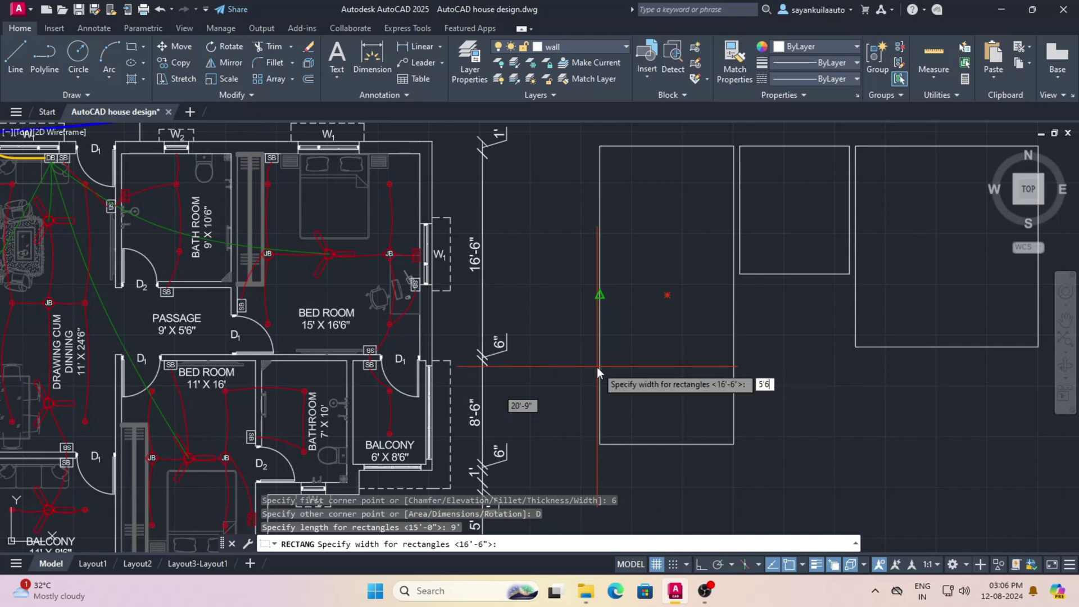
pyautogui.press('Return')
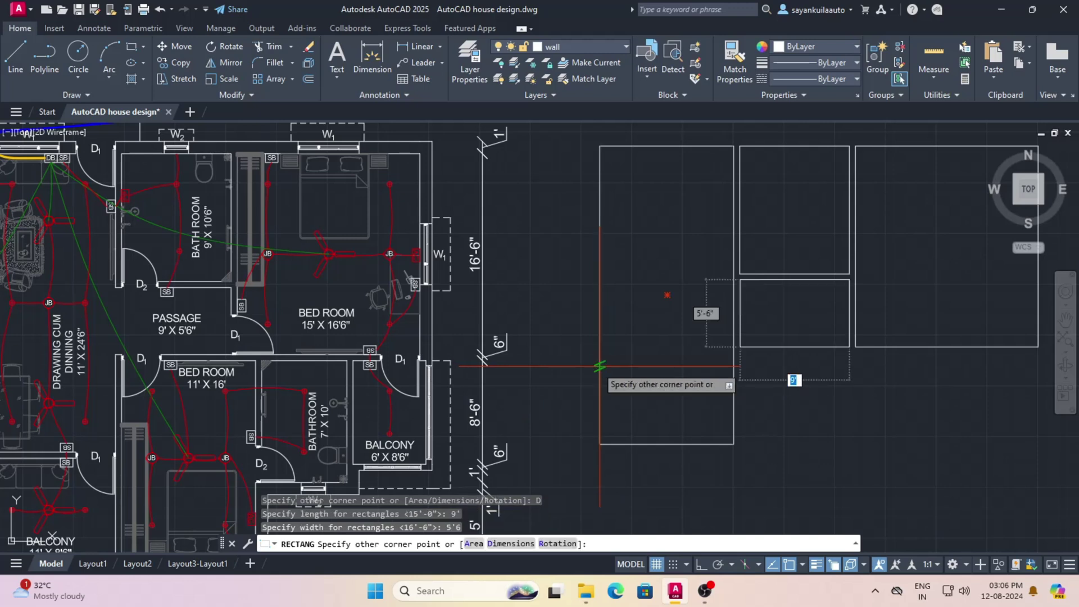
pyautogui.click(815, 420)
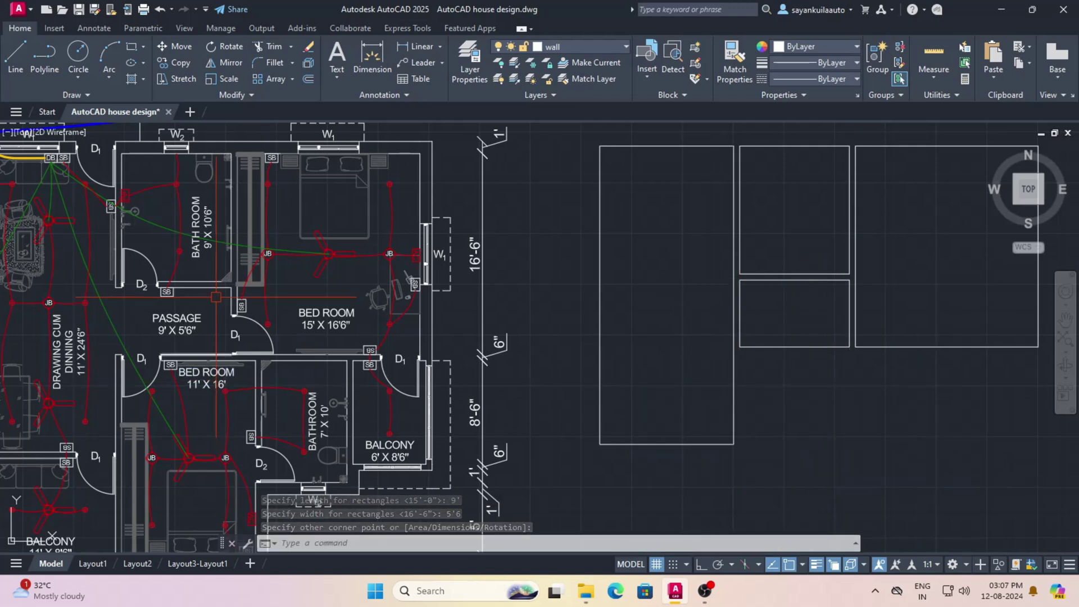
# Draw the second bedroom rectangle 11' long and 16' wide, starting 6" below the passage rectangle's lower-left corner and extending down-right
pyautogui.scroll(-3, 248, 203)
pyautogui.scroll(2, 210, 340)
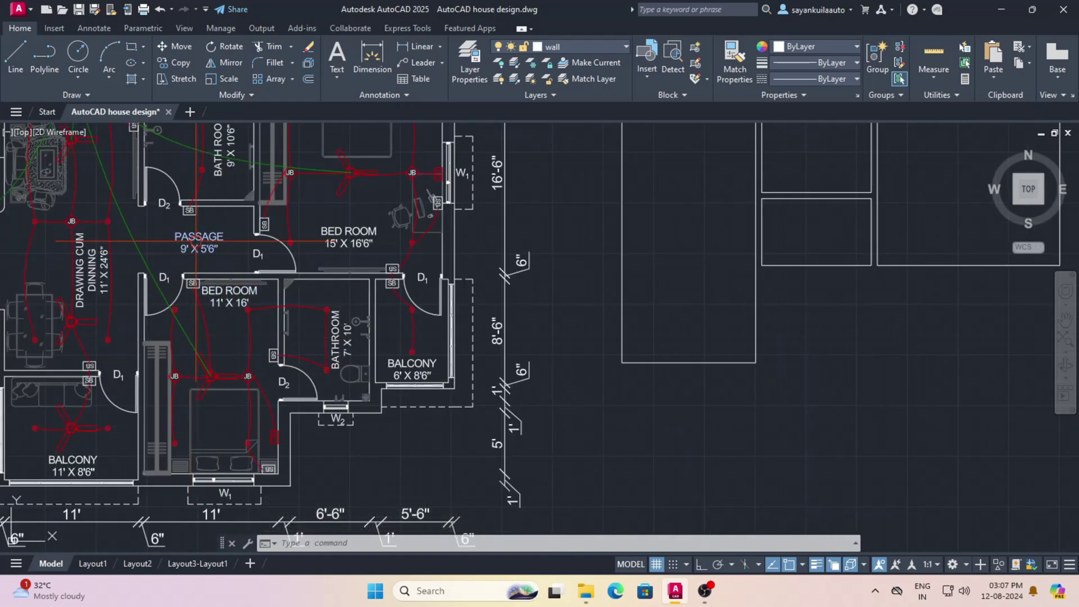
pyautogui.press('Return')
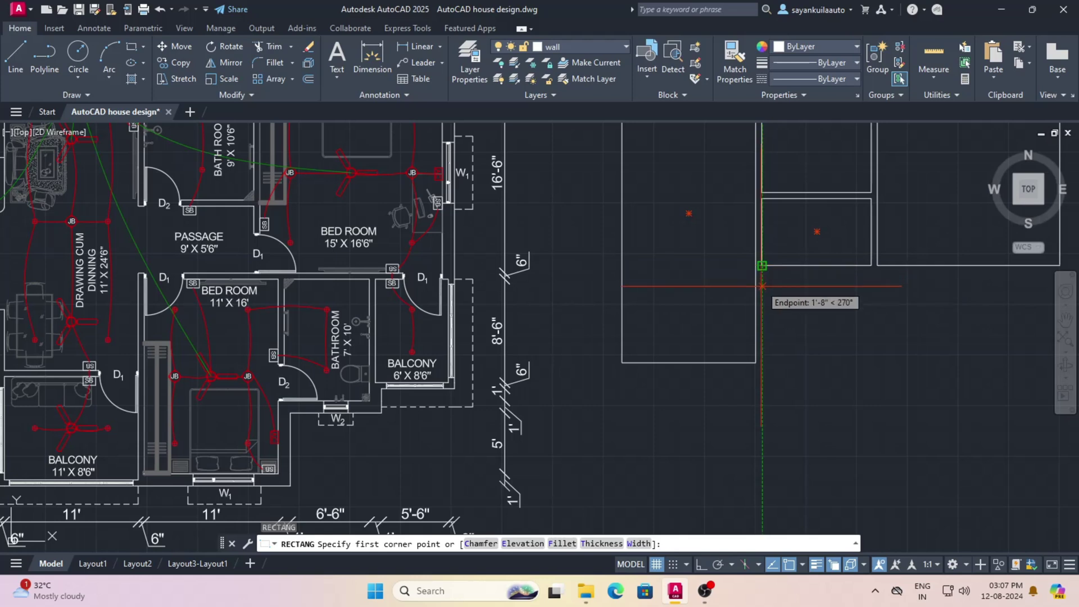
pyautogui.write('6')
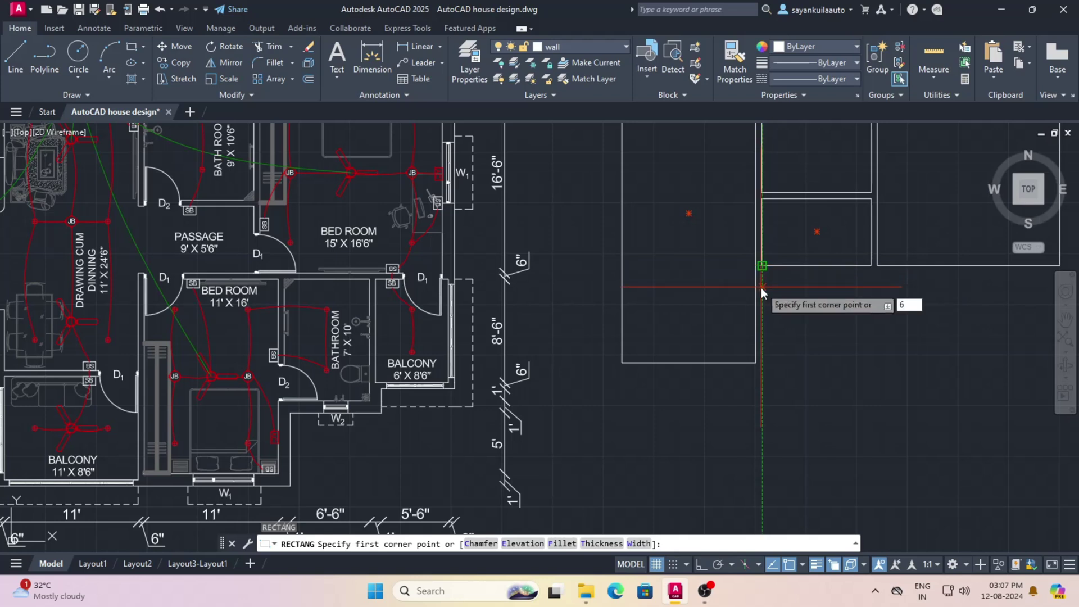
pyautogui.press('Return')
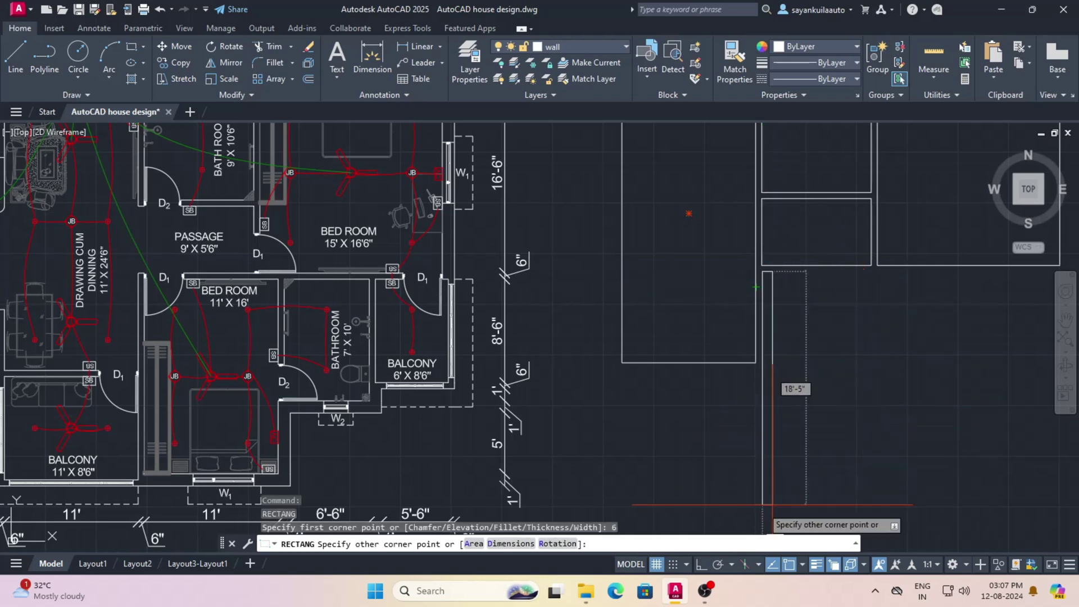
pyautogui.click(523, 545)
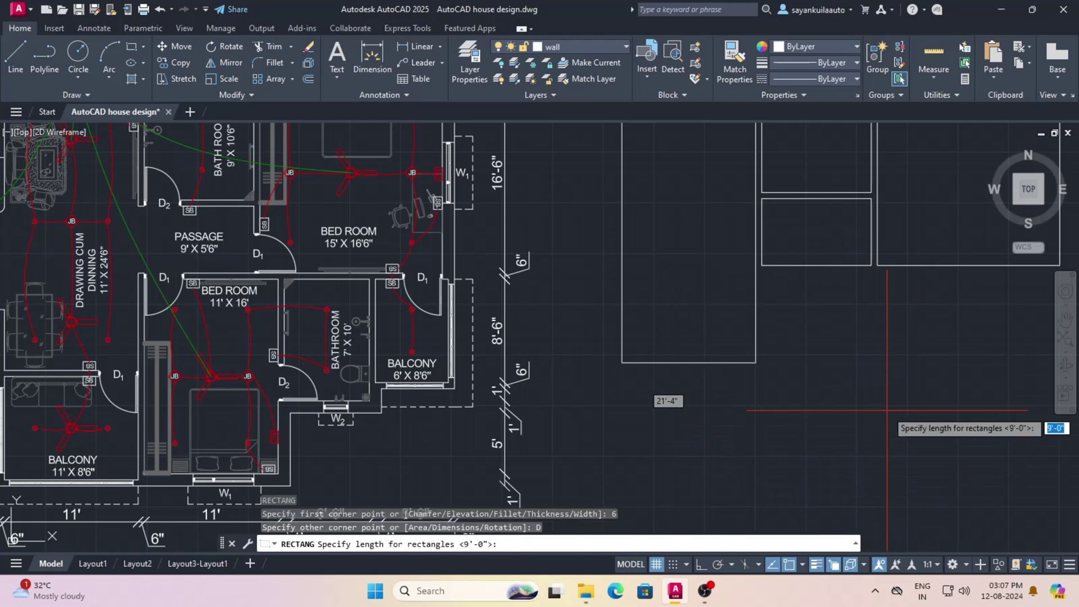
pyautogui.write('11')
pyautogui.press('Return')
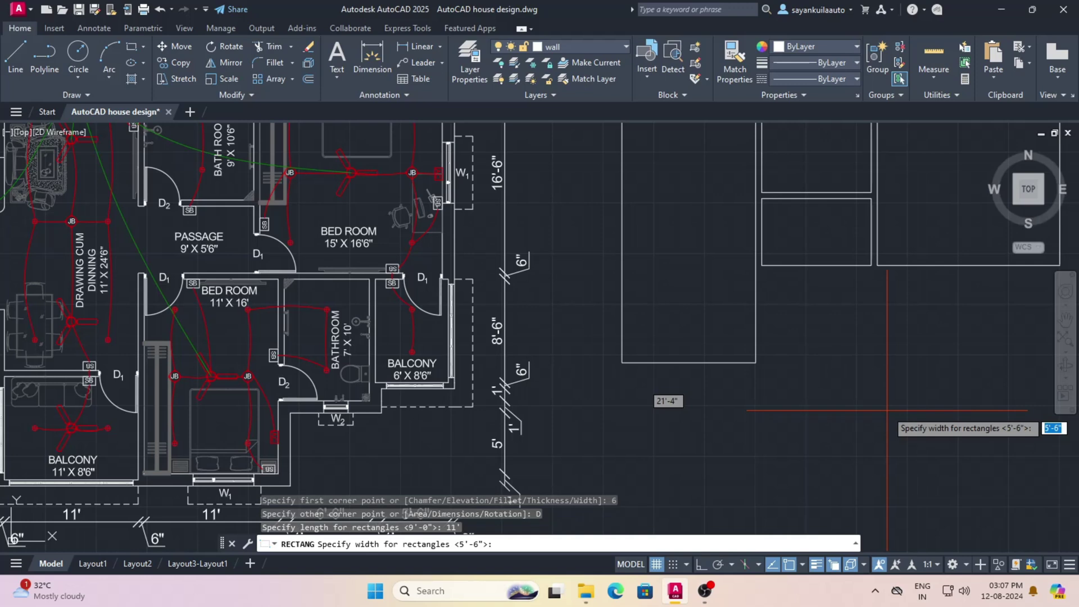
pyautogui.write("16'")
pyautogui.press('Return')
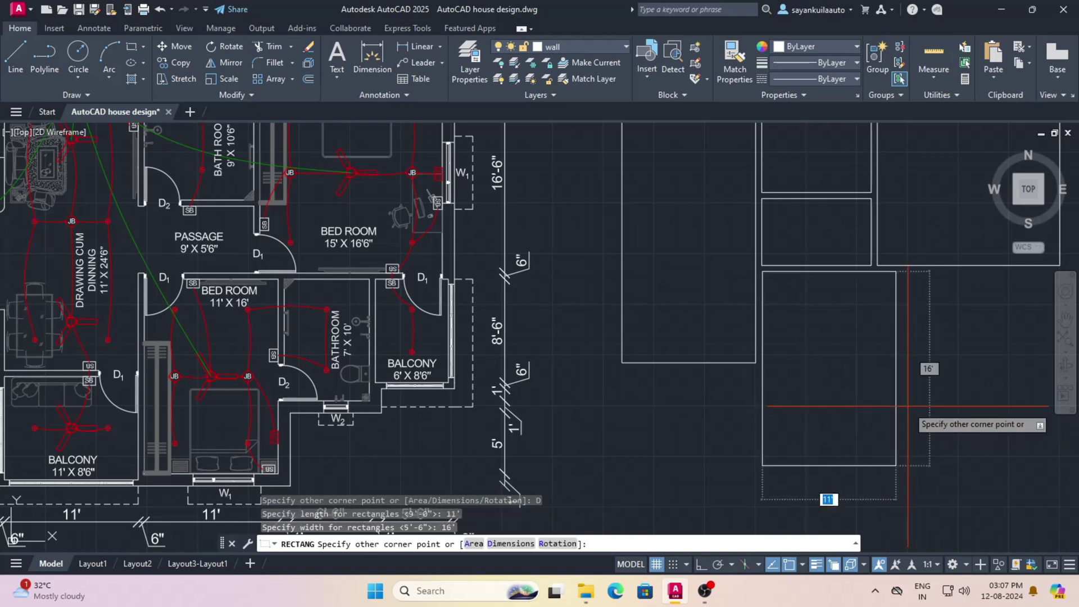
pyautogui.click(912, 405)
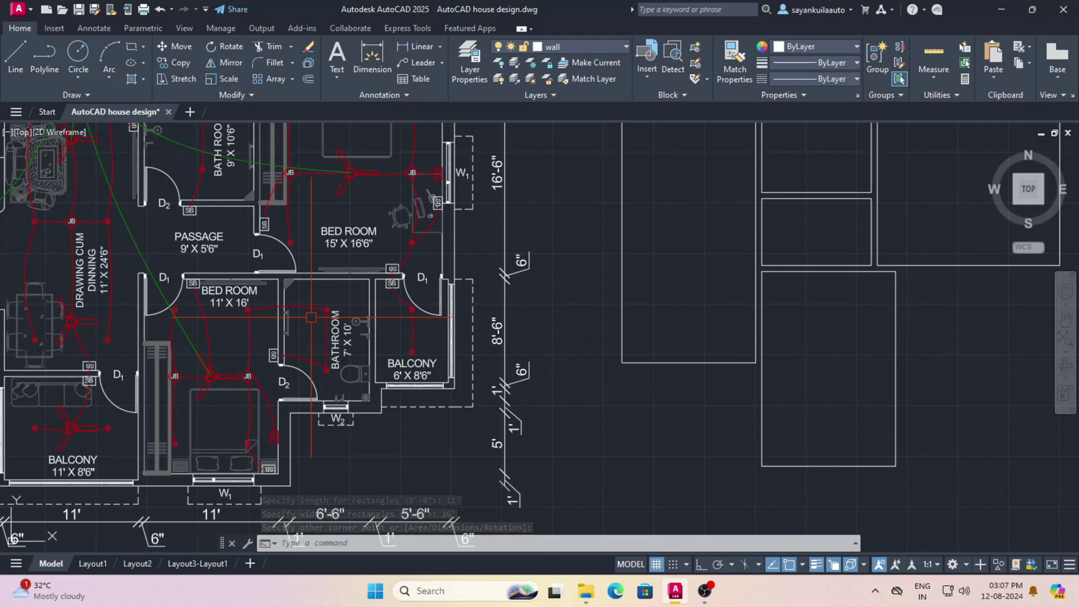
# Draw the bathroom rectangle 7' long and 10' wide, starting 6" right of the 11' by 16' bedroom's upper-right corner and extending down-right
pyautogui.scroll(-2, 315, 329)
pyautogui.press('Return')
pyautogui.scroll(4, 695, 322)
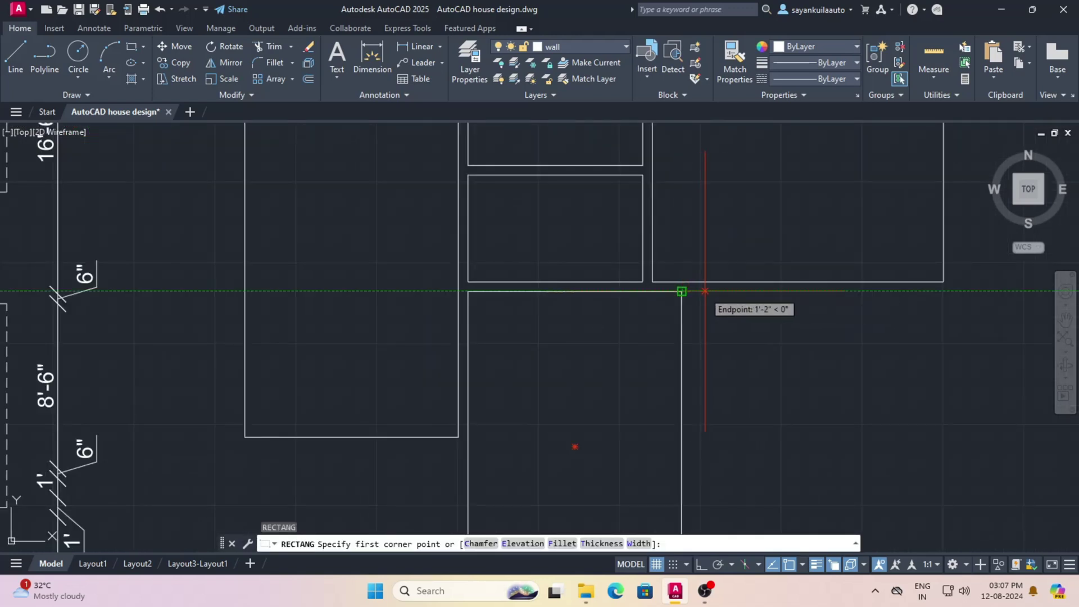
pyautogui.write('6')
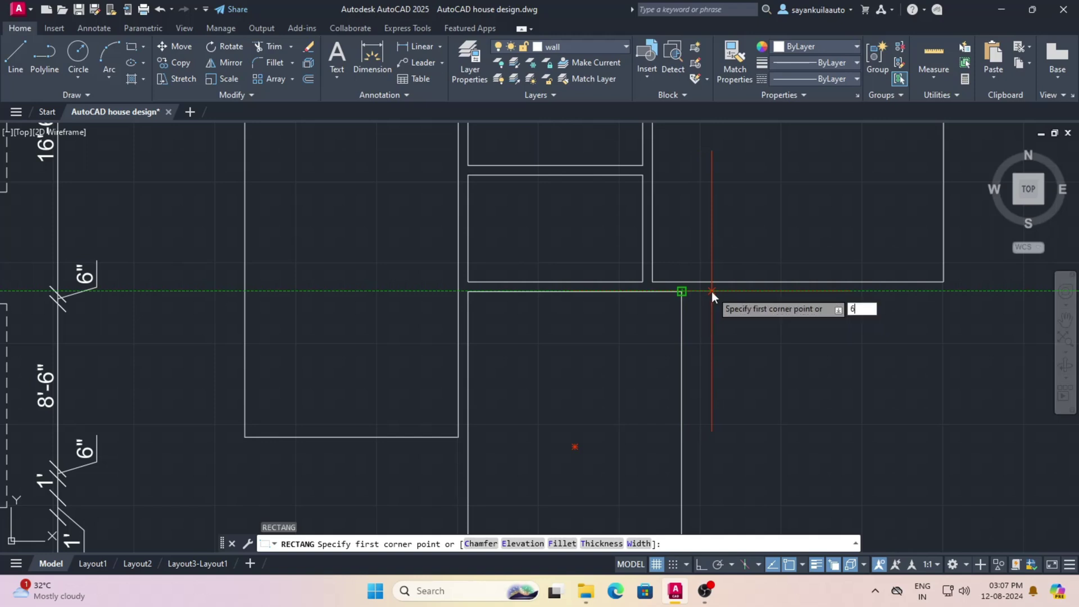
pyautogui.press('Return')
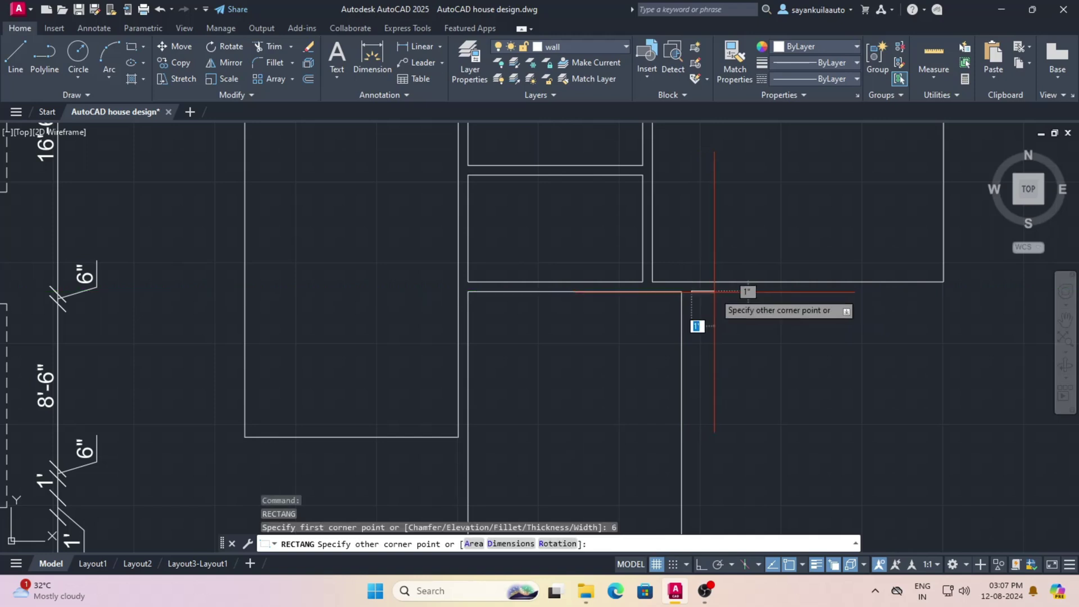
pyautogui.click(510, 544)
pyautogui.scroll(-4, 933, 348)
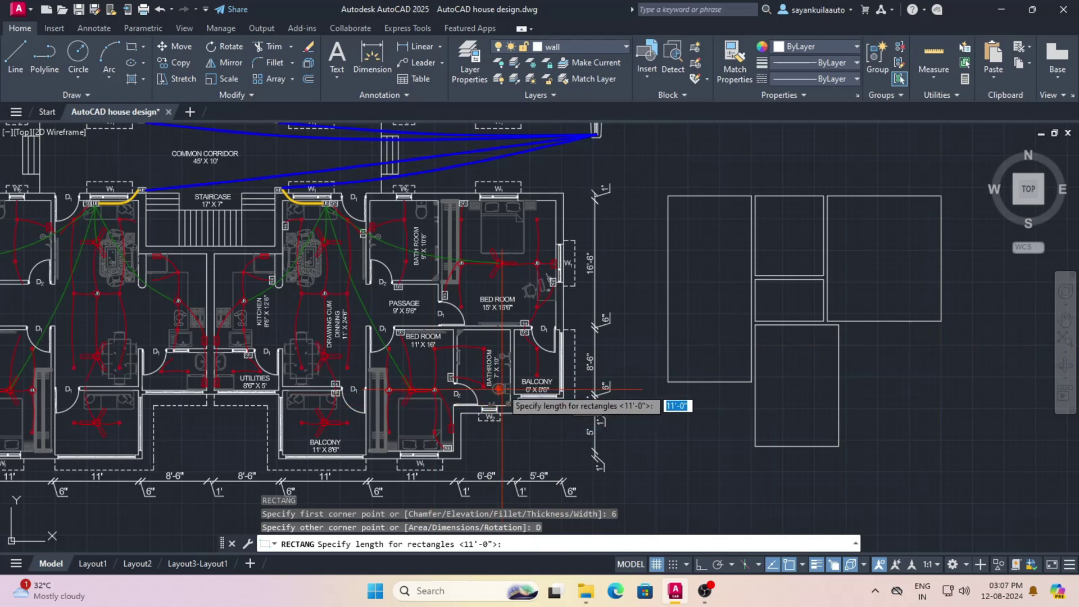
pyautogui.scroll(6, 502, 389)
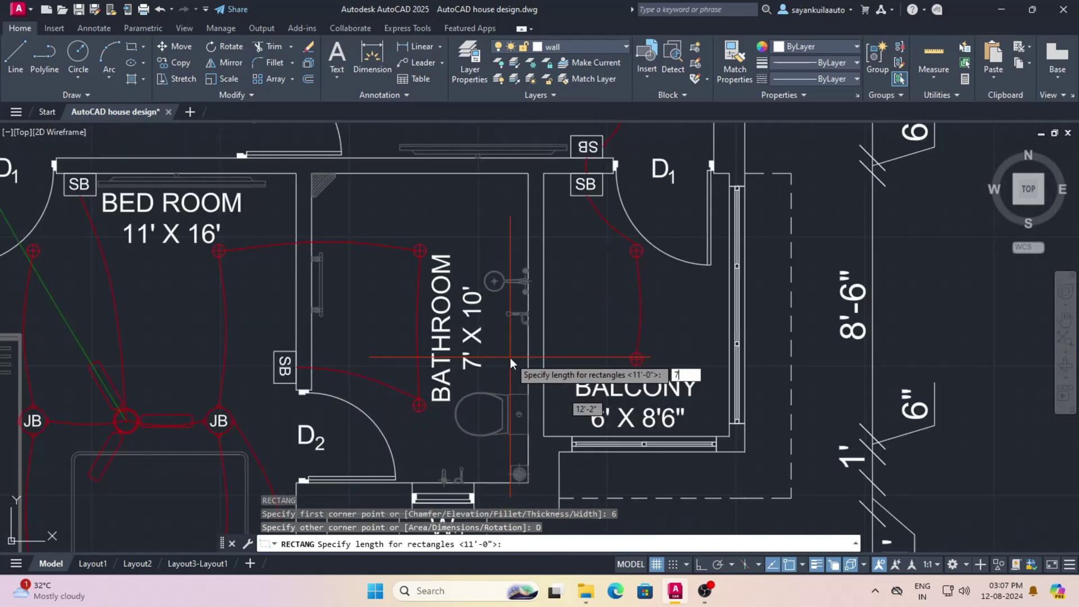
pyautogui.write("7'")
pyautogui.press('Return')
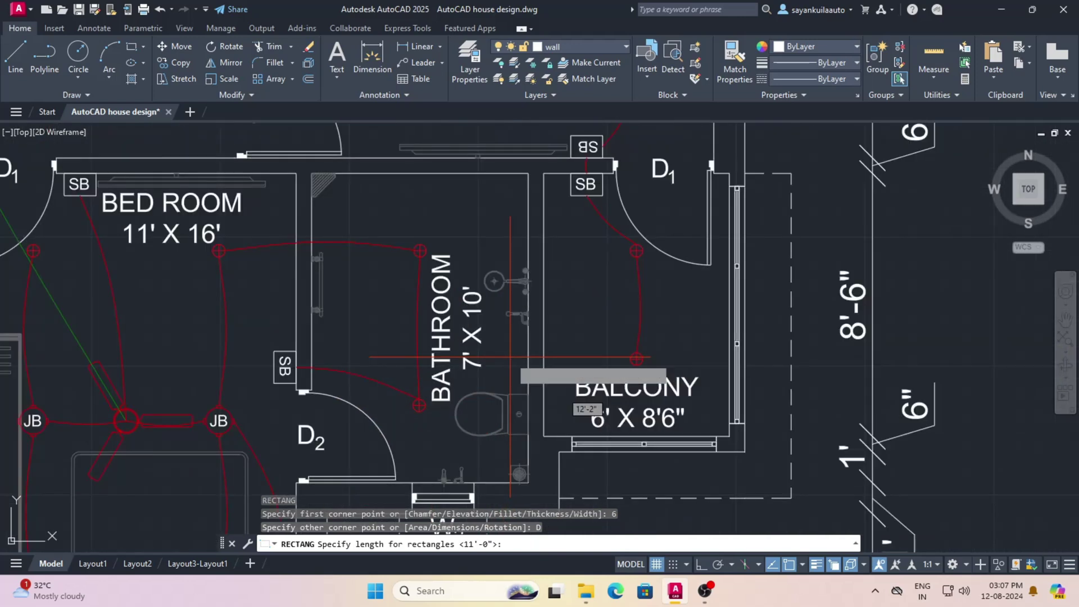
pyautogui.write('10')
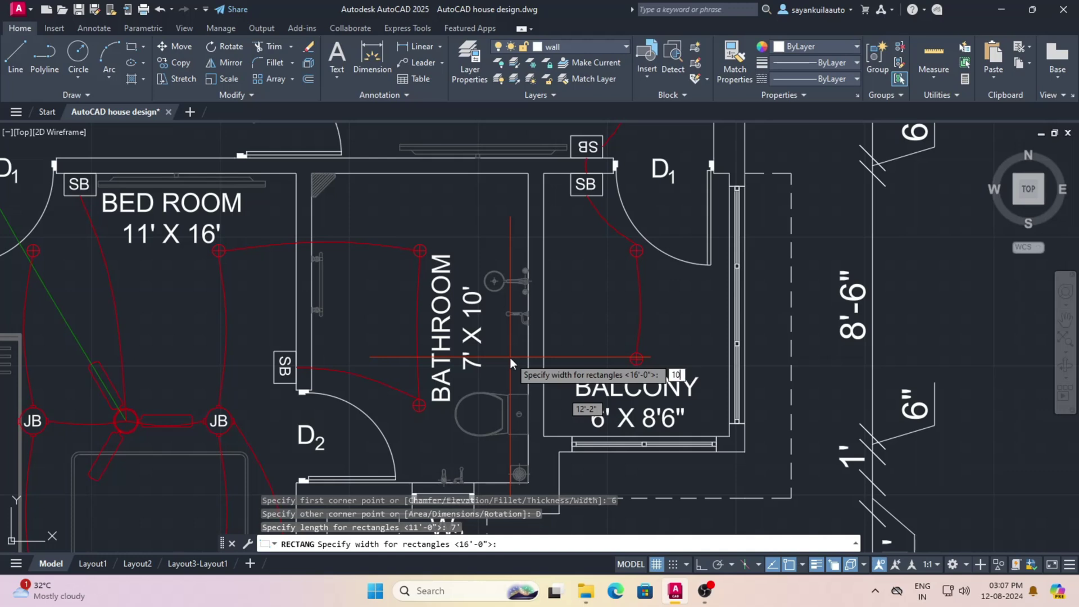
pyautogui.press('Return')
pyautogui.scroll(-7, 510, 357)
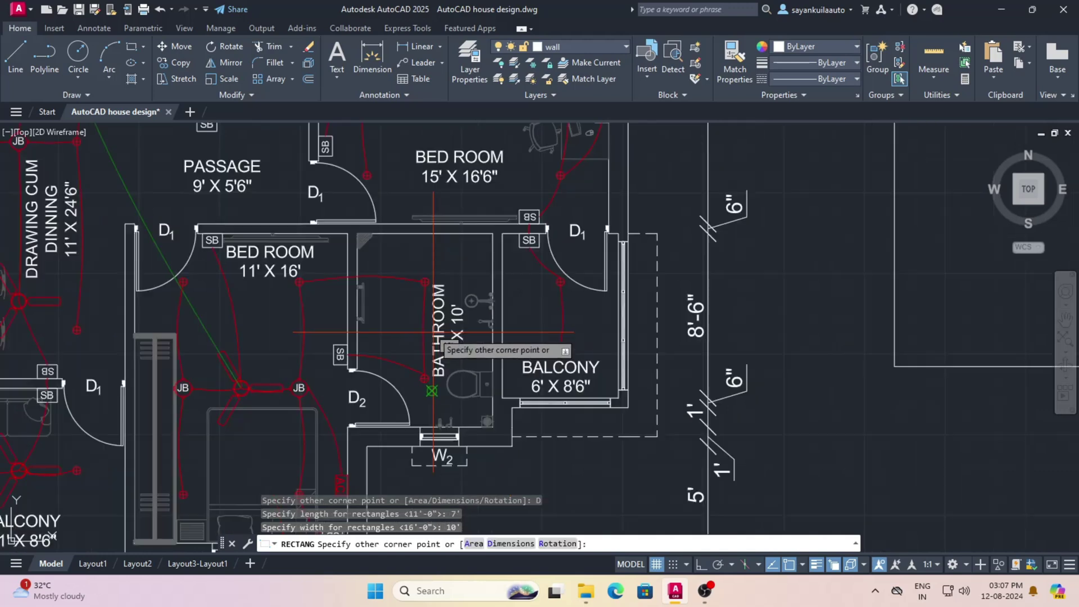
pyautogui.click(854, 370)
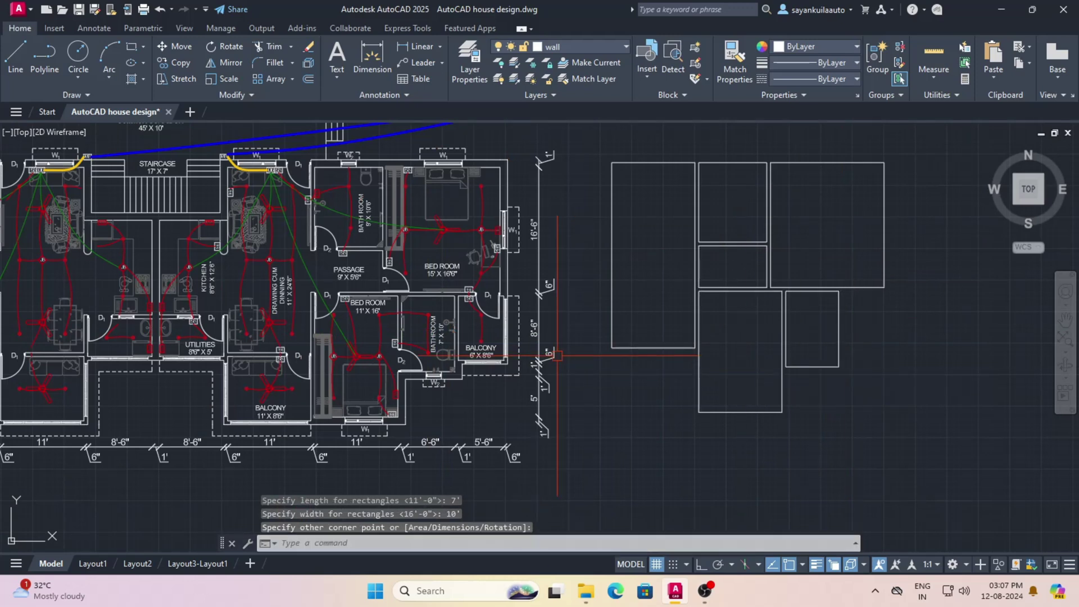
# Draw the balcony rectangle 6' long and 8'6" wide, starting 6" right of the 7' by 10' bathroom's upper-right corner and extending down-right
pyautogui.scroll(2, 449, 364)
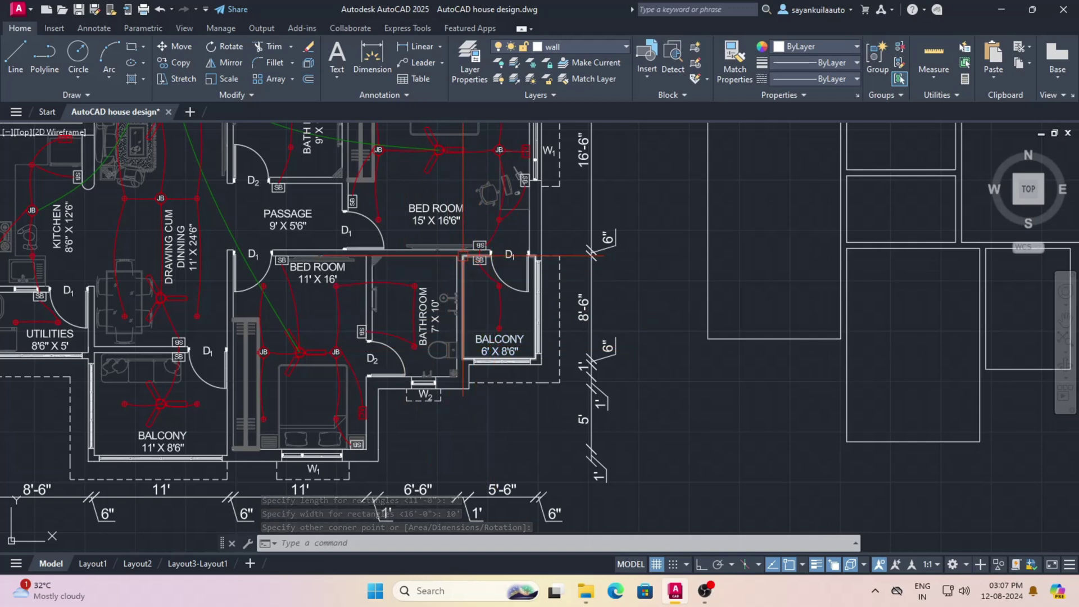
pyautogui.scroll(-3, 391, 312)
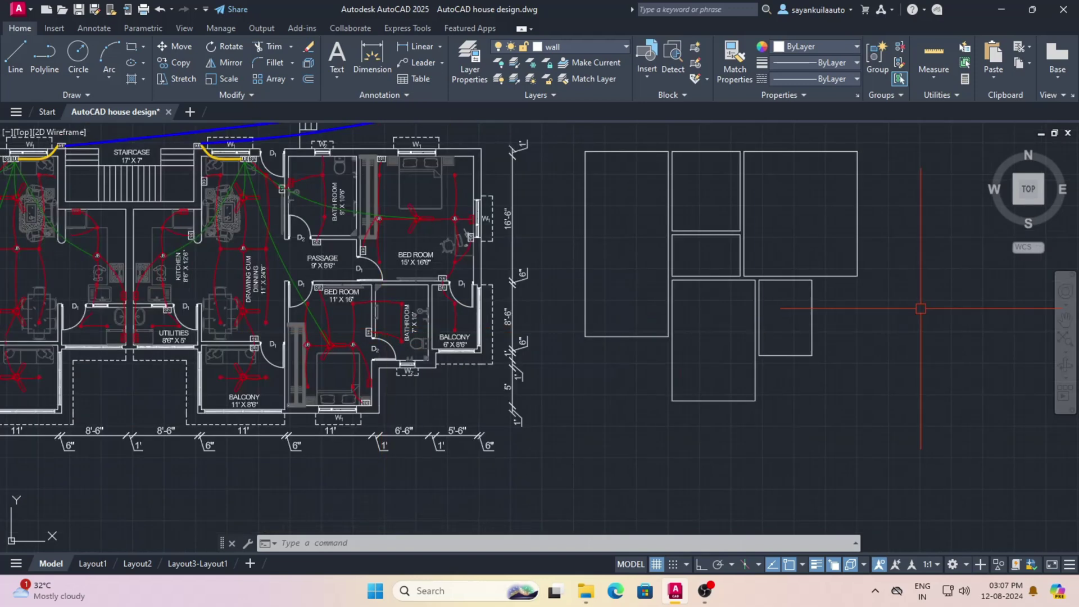
pyautogui.write('rec')
pyautogui.press('Return')
pyautogui.scroll(5, 827, 284)
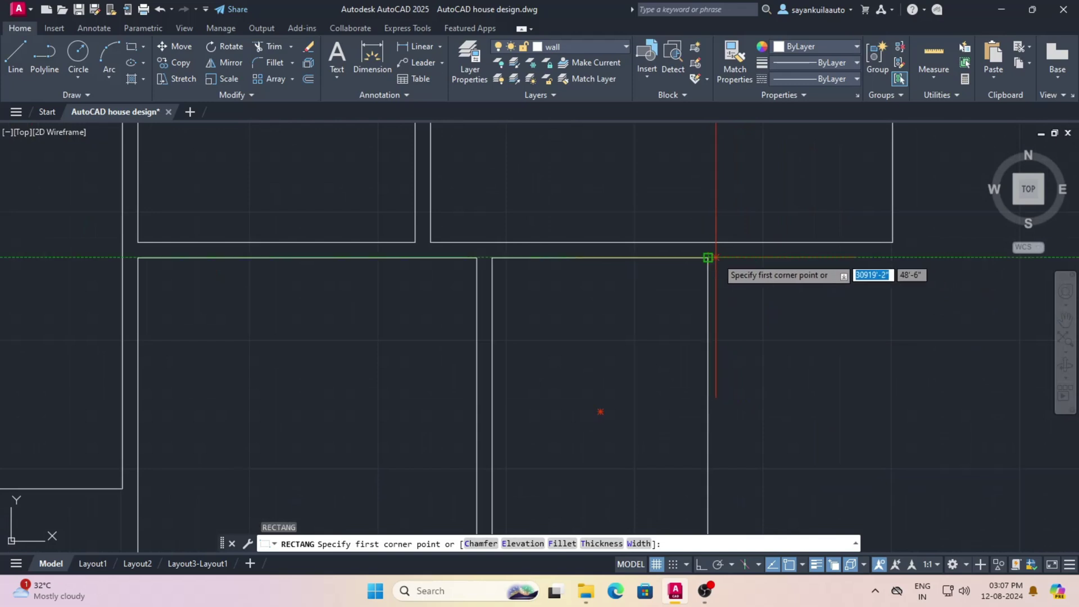
pyautogui.write('6')
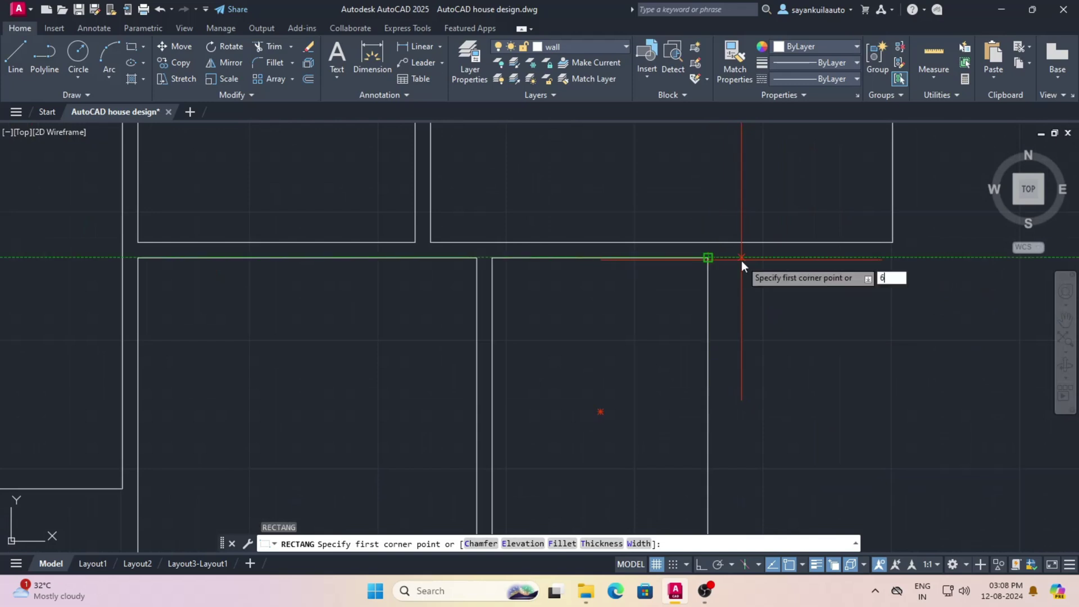
pyautogui.press('Return')
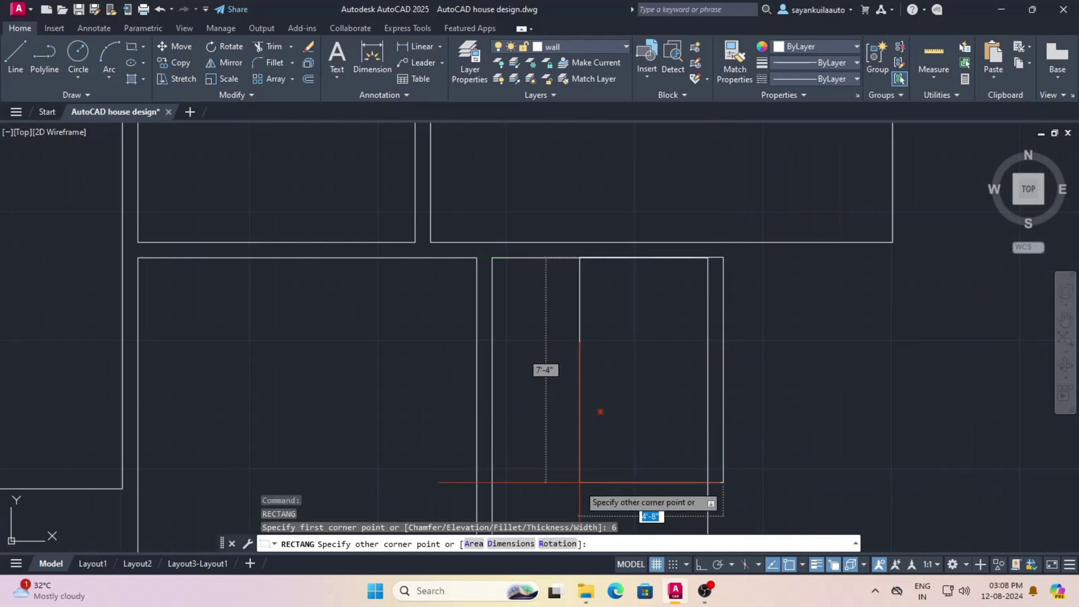
pyautogui.write('d')
pyautogui.press('Return')
pyautogui.scroll(-4, 777, 378)
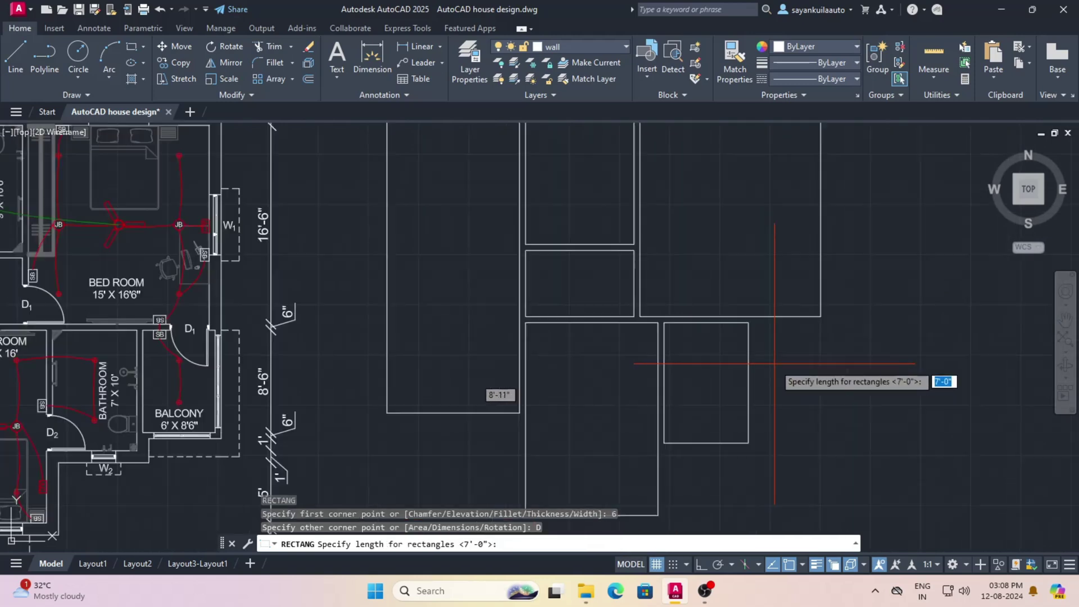
pyautogui.scroll(2, 139, 444)
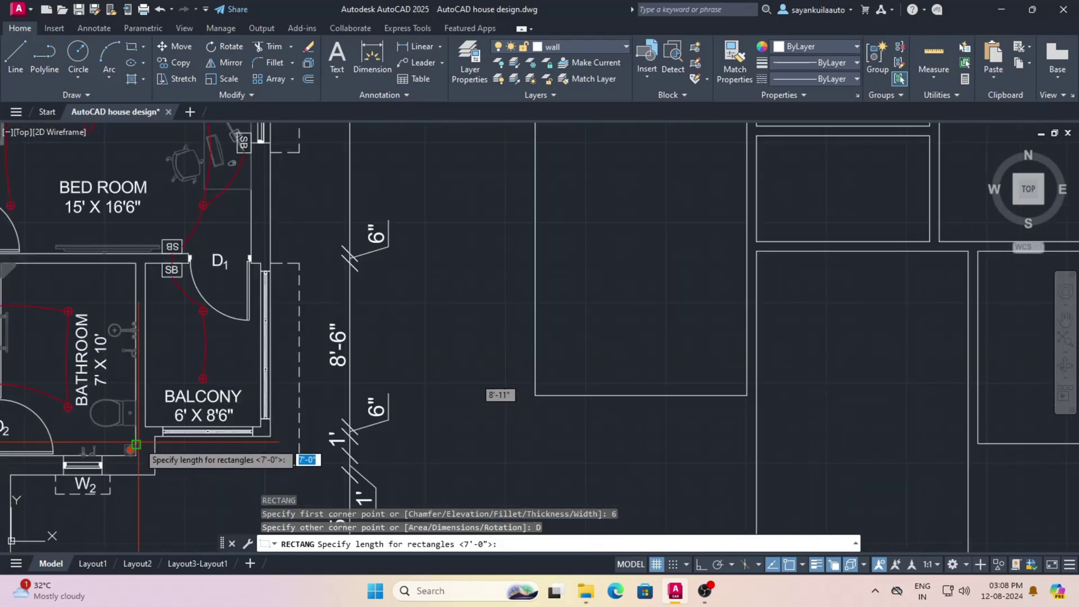
pyautogui.write('6')
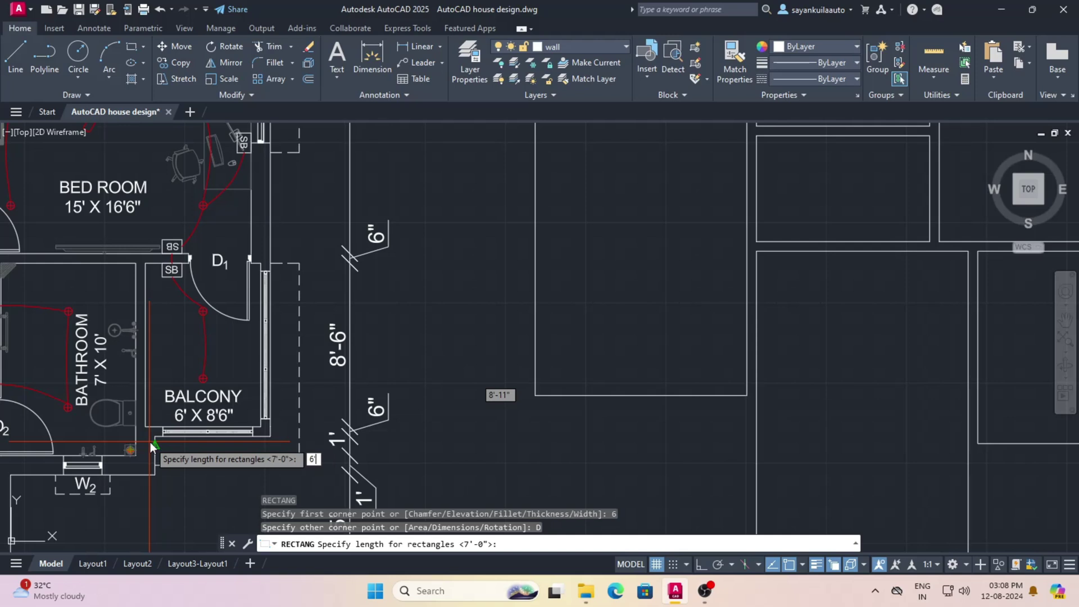
pyautogui.write("'")
pyautogui.press('Return')
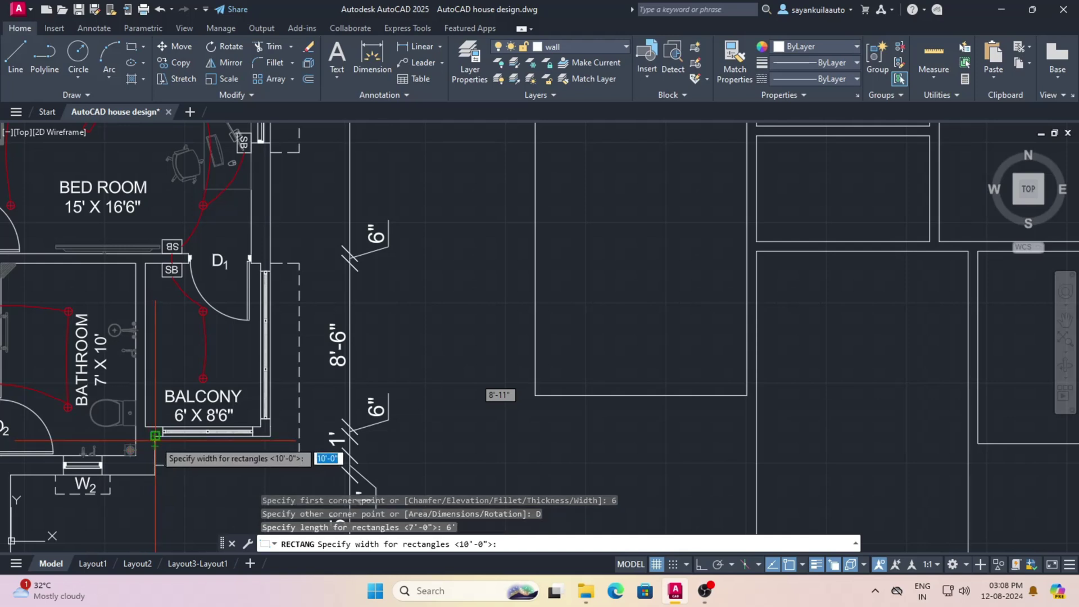
pyautogui.write("8'6")
pyautogui.press('Return')
pyautogui.scroll(-2, 199, 318)
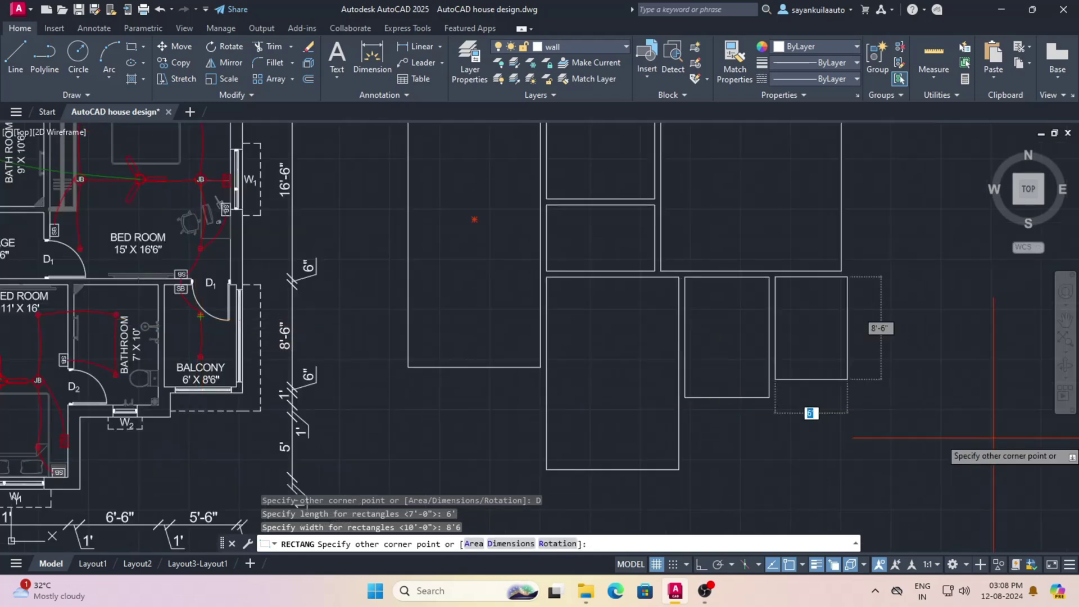
pyautogui.click(935, 380)
# Draw the second balcony rectangle 11' long and 8'6" wide, starting 6" below the drawing-cum-dining rectangle's lower-left corner and extending down-right
pyautogui.scroll(-2, 880, 381)
pyautogui.scroll(-2, 880, 381)
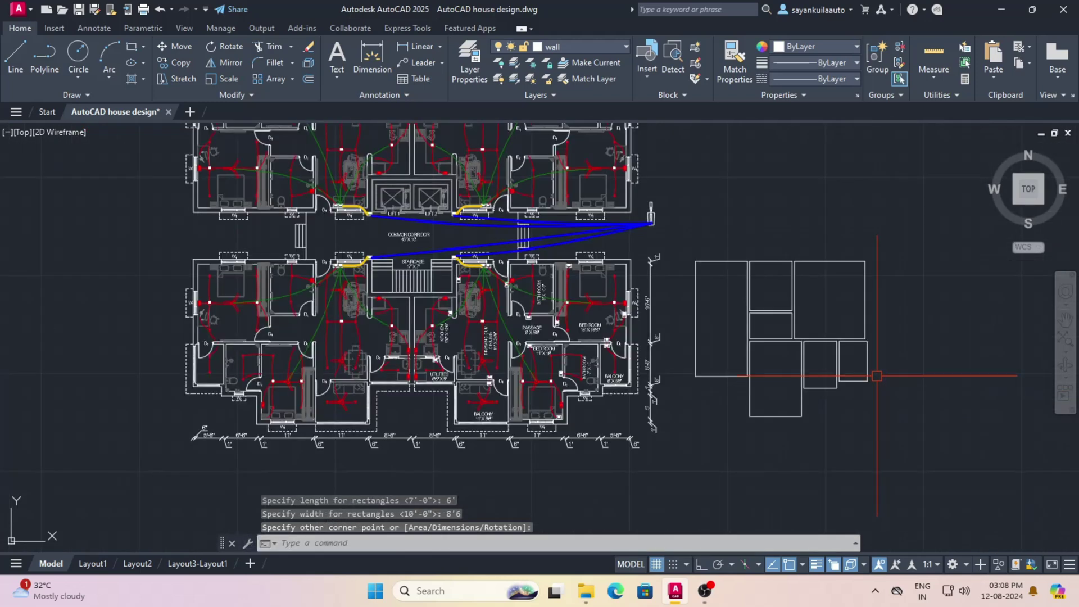
pyautogui.scroll(5, 471, 388)
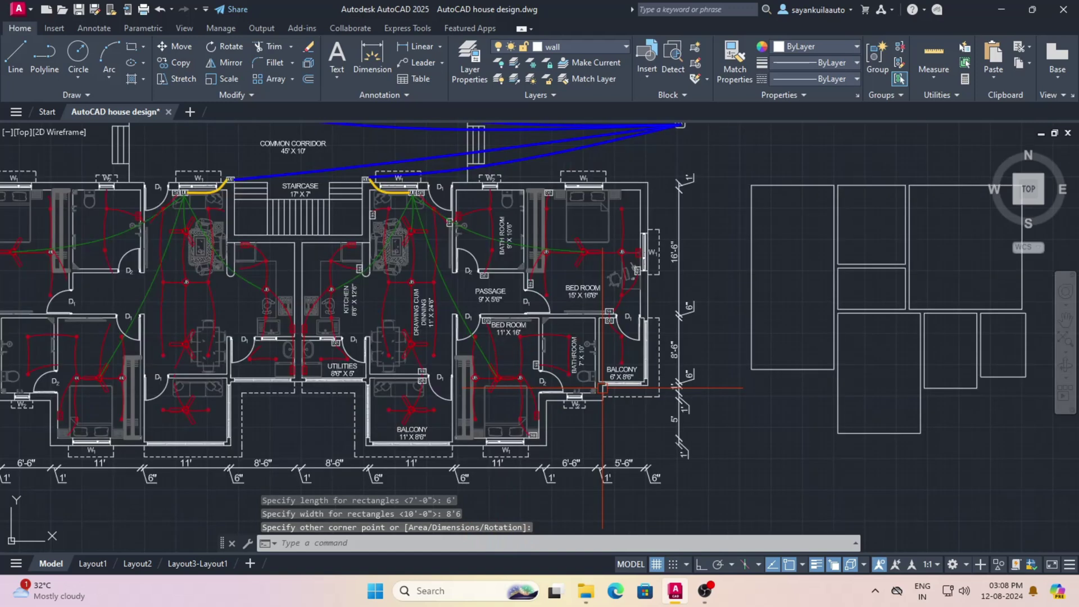
pyautogui.scroll(-3, 447, 397)
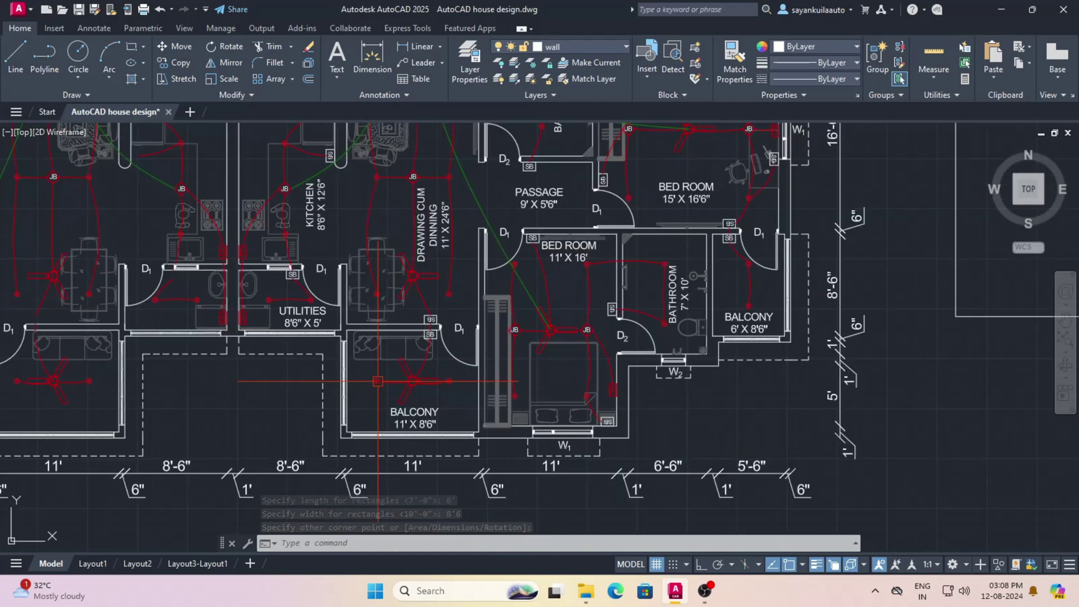
pyautogui.scroll(-3, 845, 355)
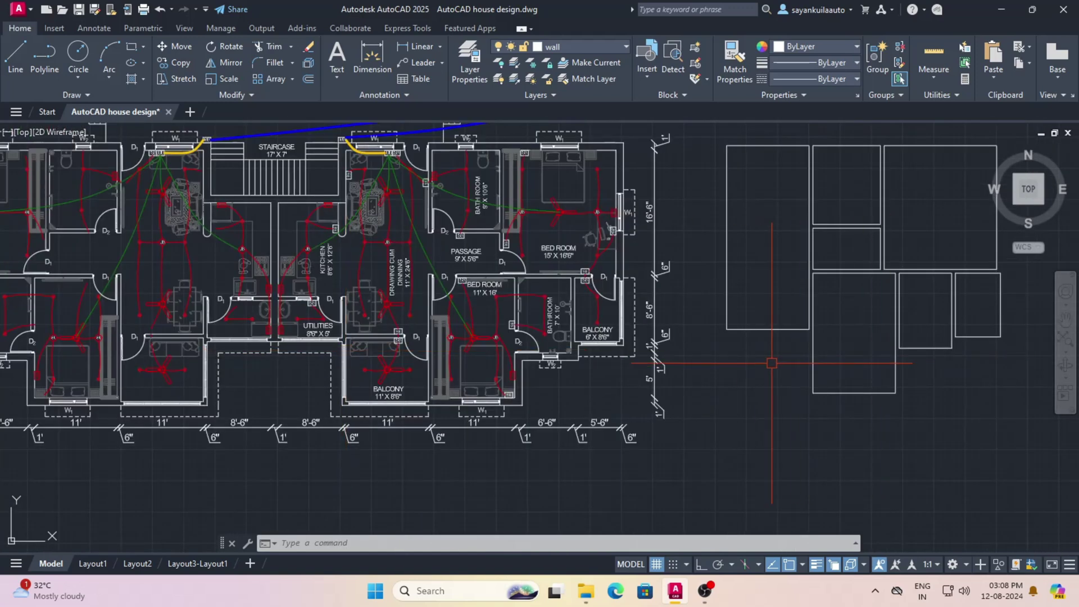
pyautogui.write('rec')
pyautogui.press('Return')
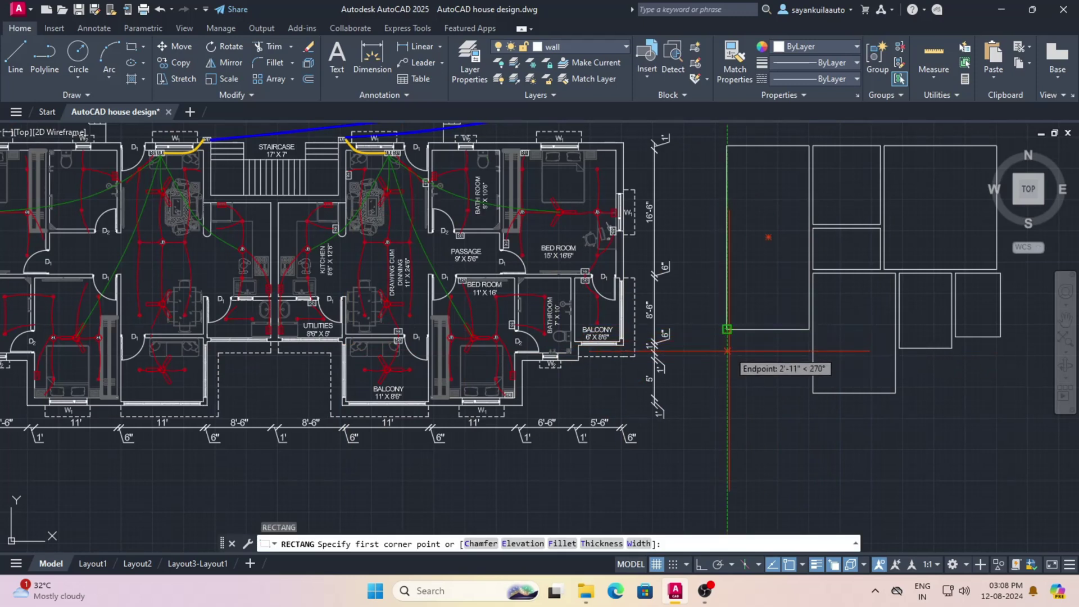
pyautogui.write('6')
pyautogui.press('Return')
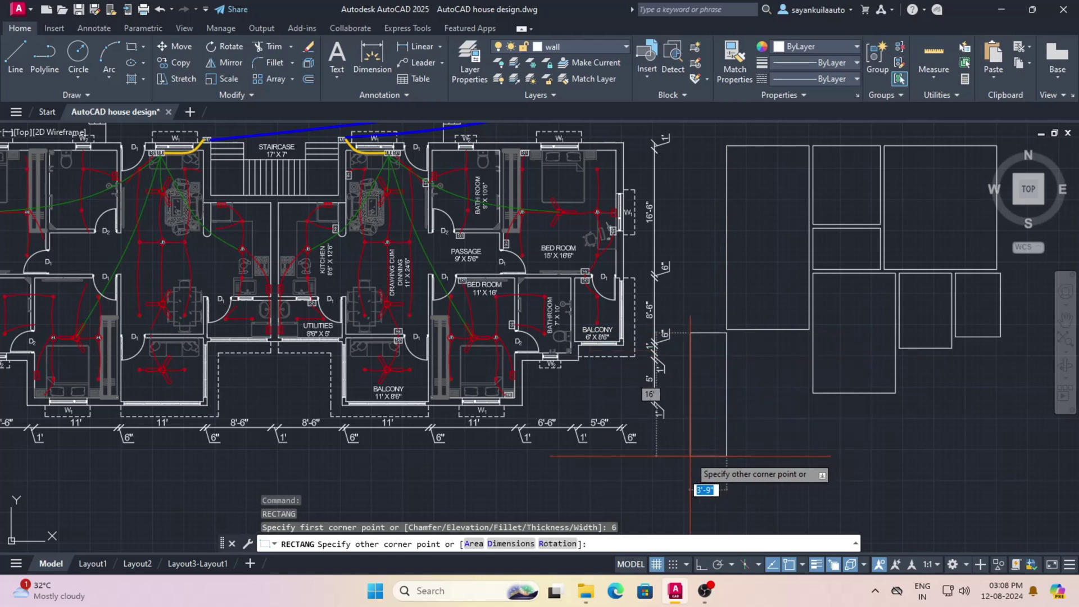
pyautogui.click(514, 544)
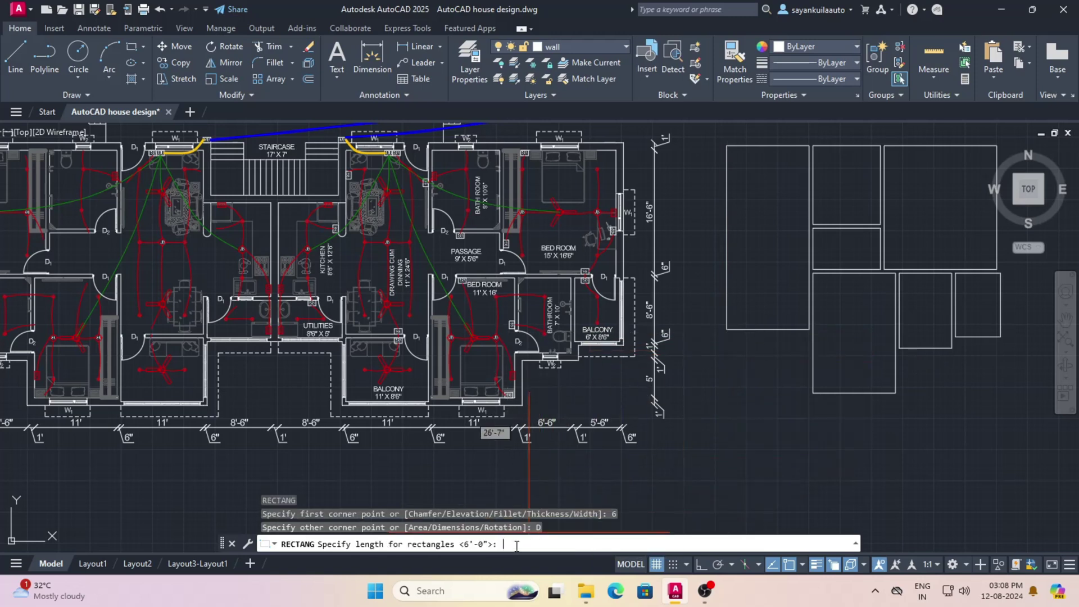
pyautogui.scroll(4, 369, 403)
pyautogui.write('11')
pyautogui.press('Return')
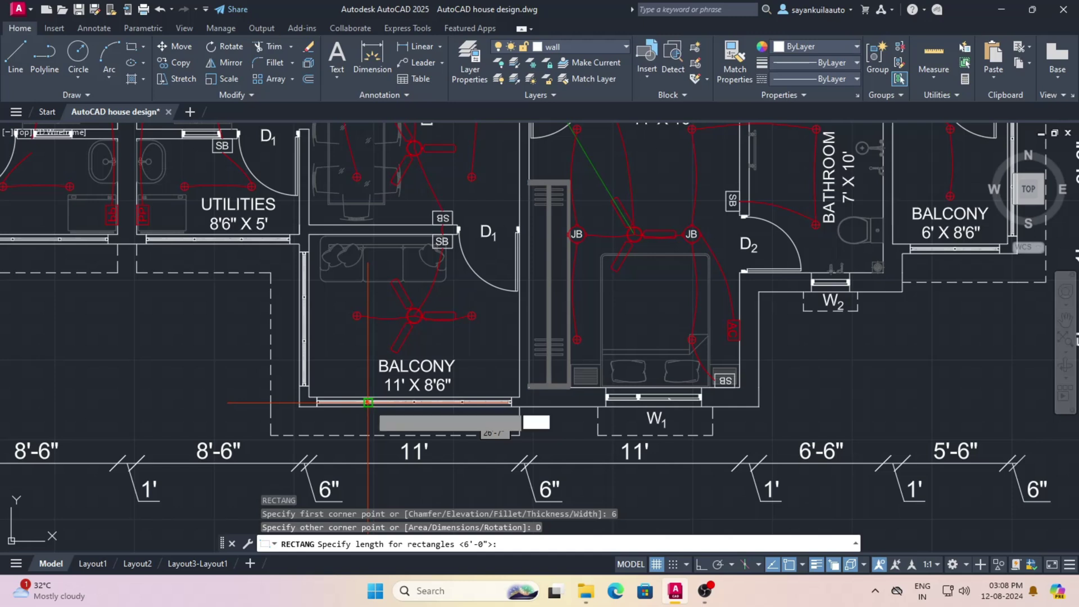
pyautogui.write("8'6")
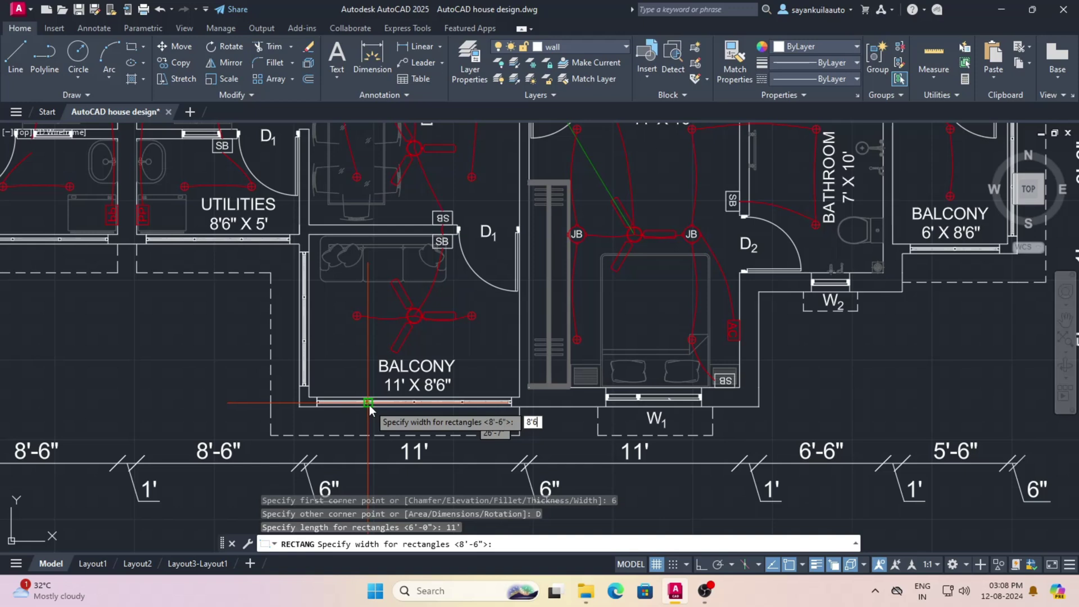
pyautogui.press('Return')
pyautogui.scroll(-4, 422, 390)
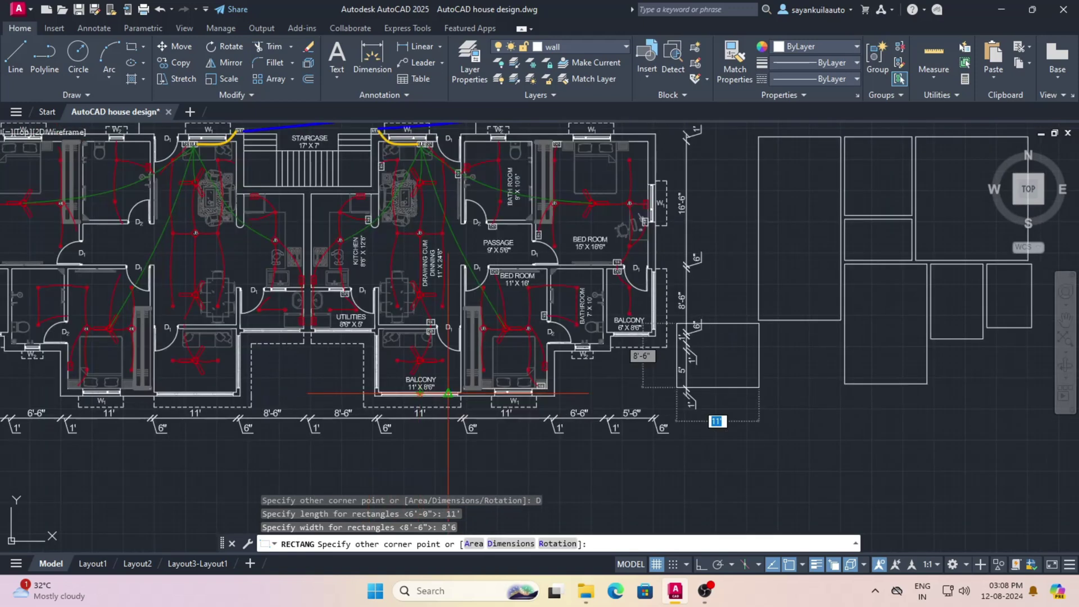
pyautogui.click(838, 447)
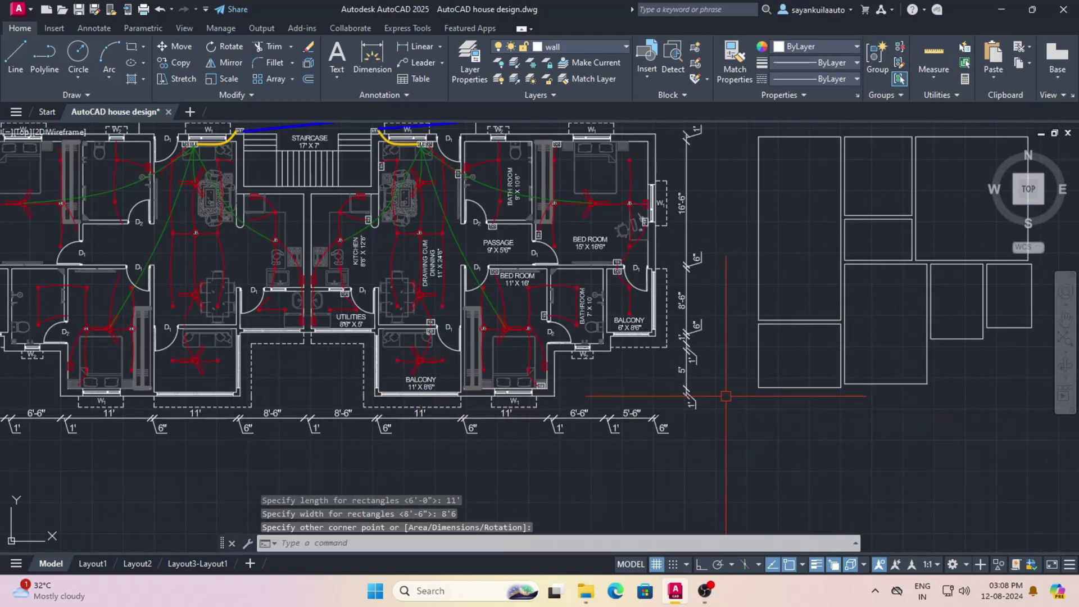
# Draw the utilities rectangle 8'6" long and 5' wide, starting 6" left of the 11' by 8'6" balcony's upper-left corner and extending up-left
pyautogui.scroll(-2, 720, 403)
pyautogui.scroll(5, 495, 314)
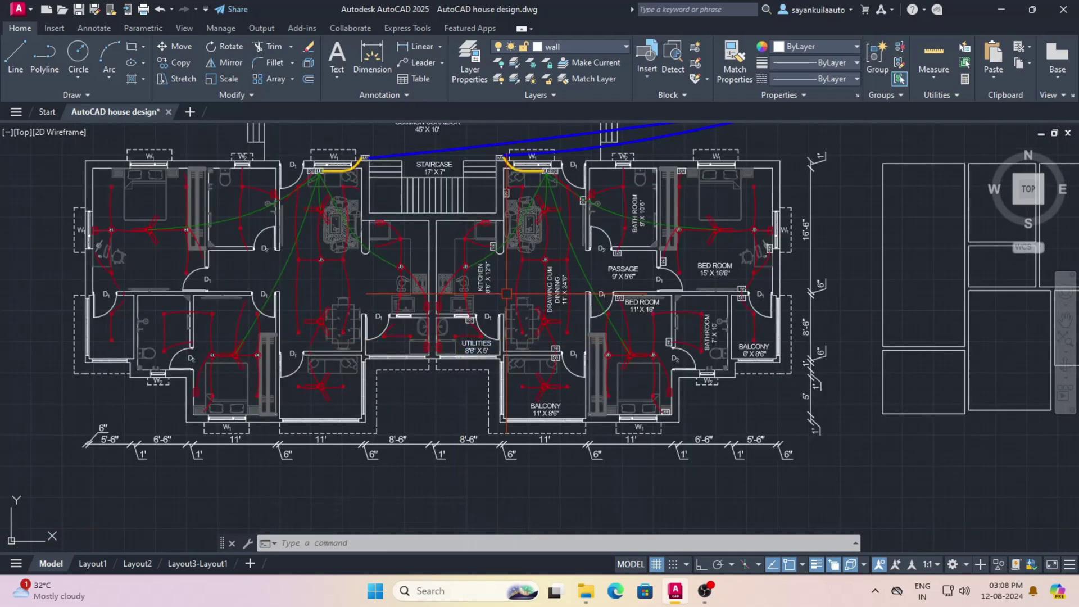
pyautogui.scroll(2, 457, 403)
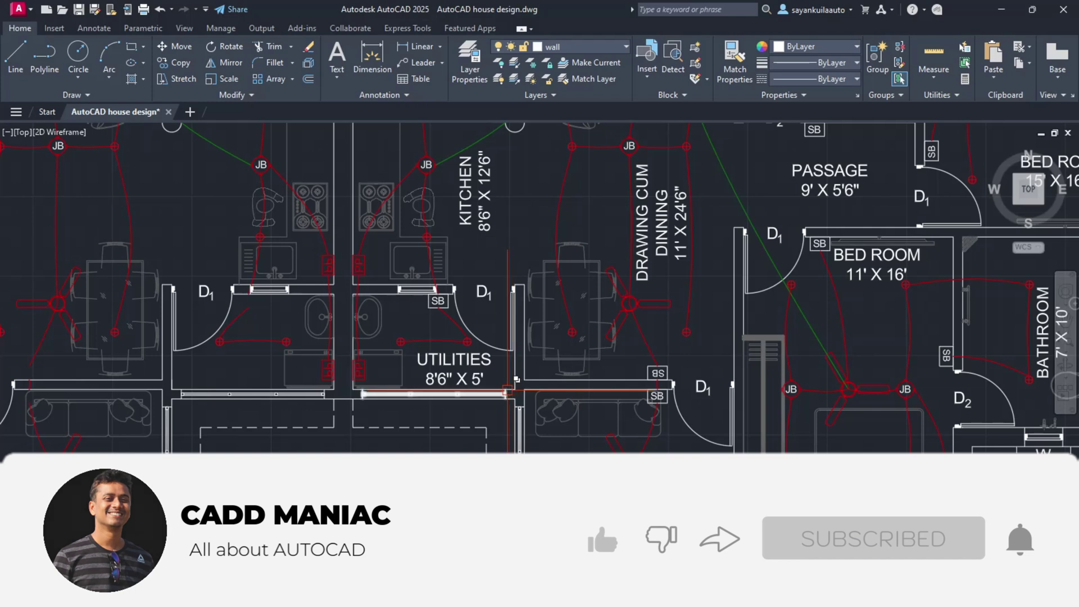
pyautogui.scroll(-4, 479, 394)
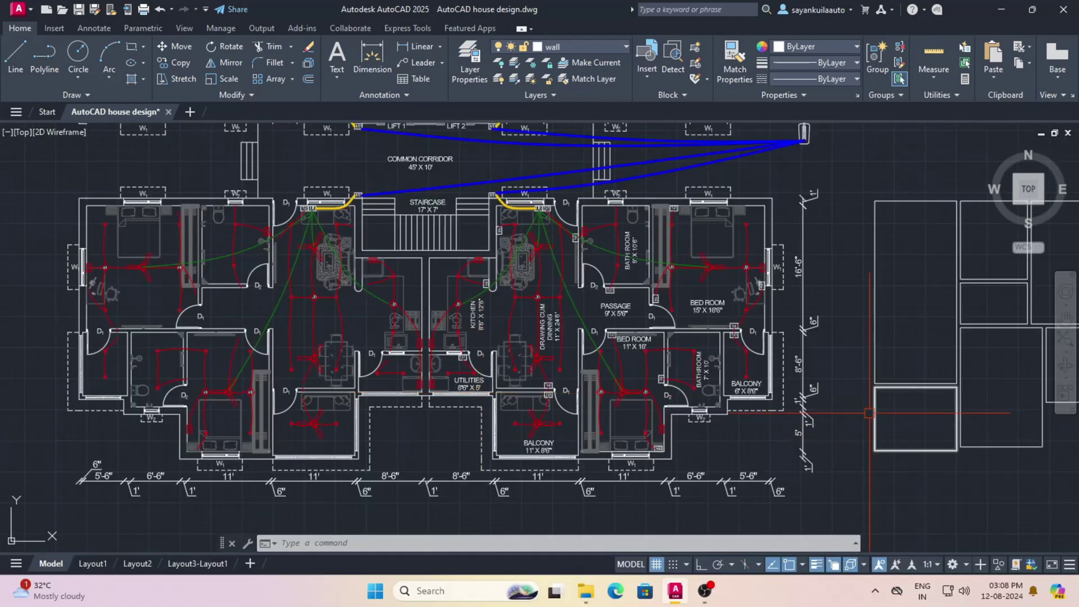
pyautogui.write('rec')
pyautogui.press('Return')
pyautogui.scroll(5, 857, 407)
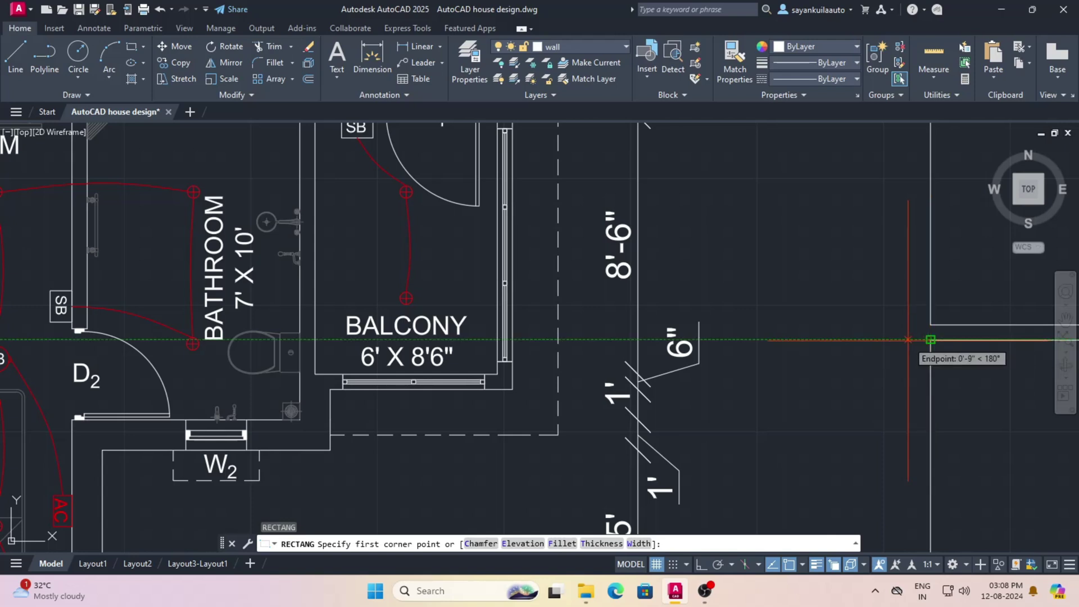
pyautogui.write('6')
pyautogui.press('Return')
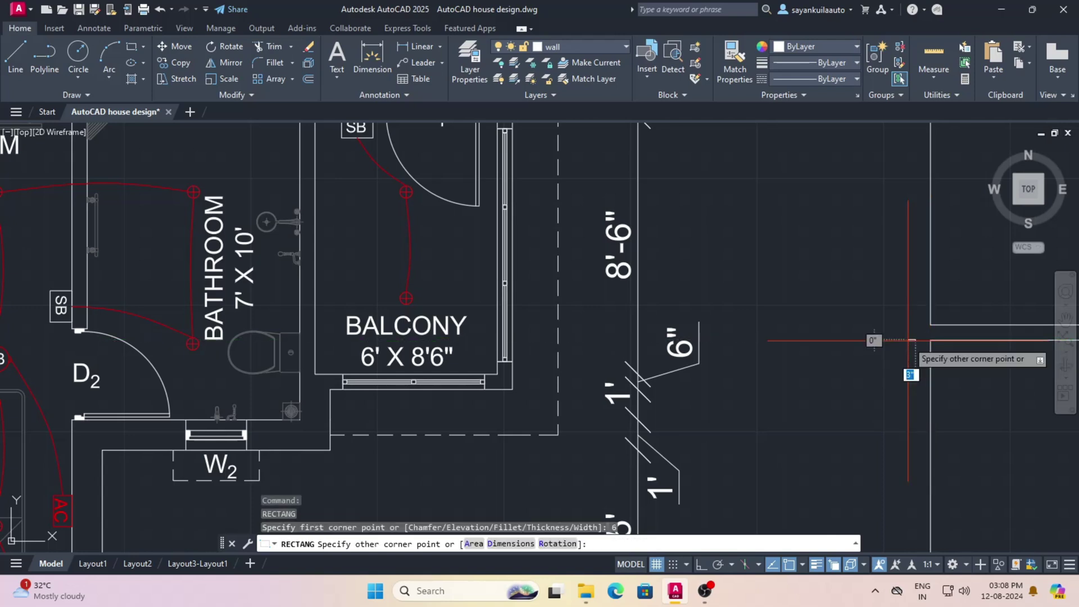
pyautogui.click(510, 544)
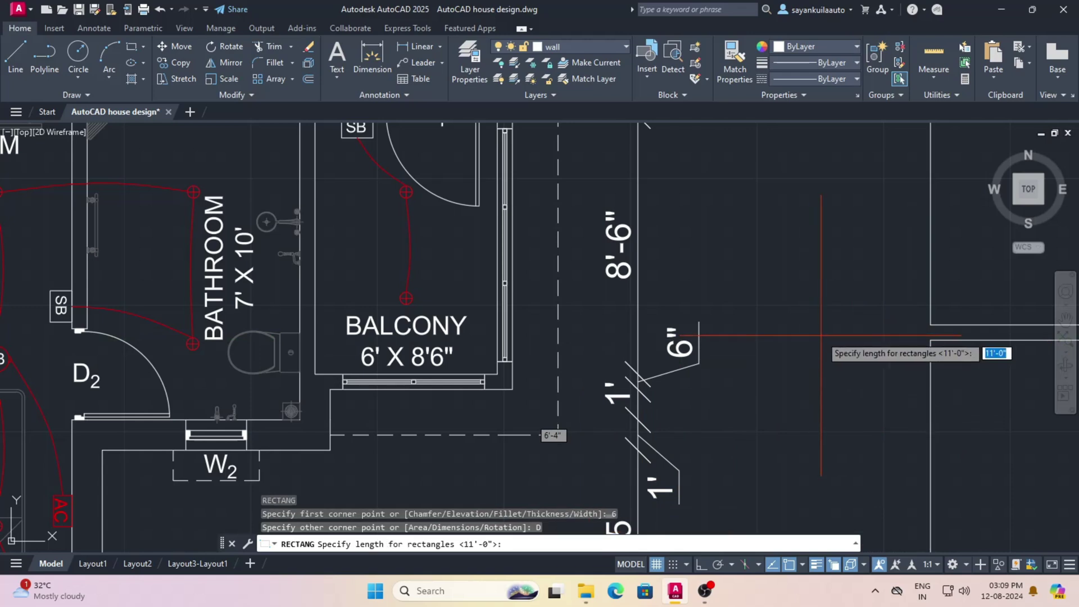
pyautogui.scroll(-5, 724, 360)
pyautogui.scroll(5, 506, 348)
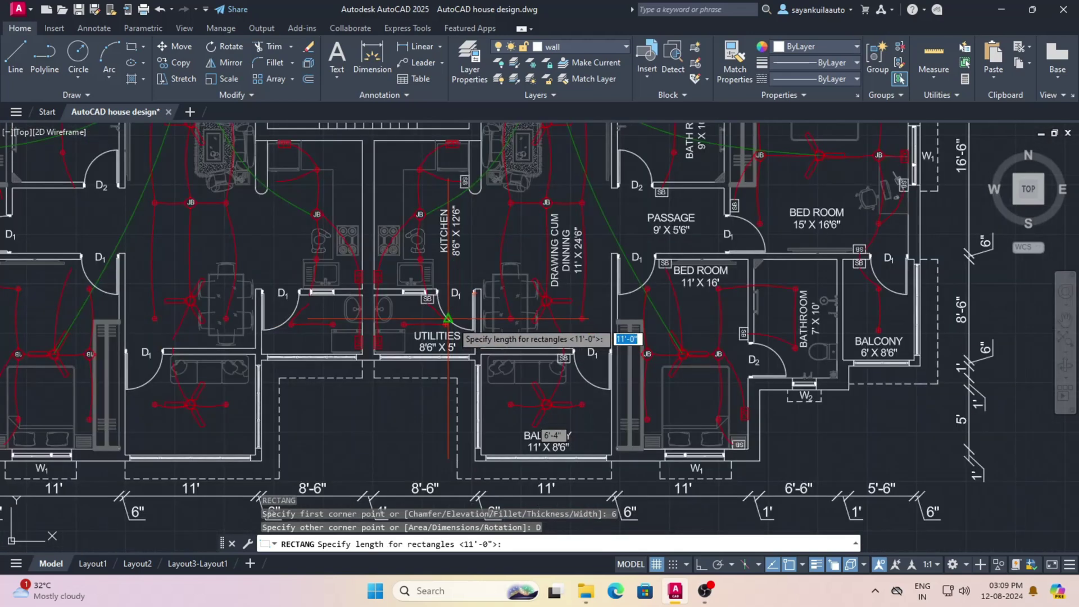
pyautogui.write("8'")
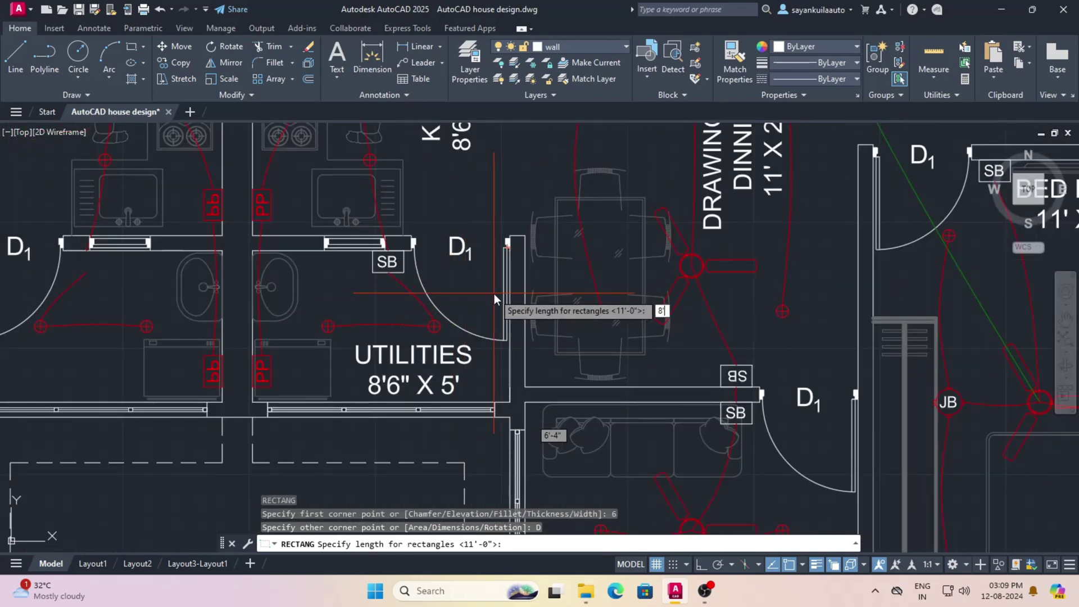
pyautogui.write('6')
pyautogui.press('Return')
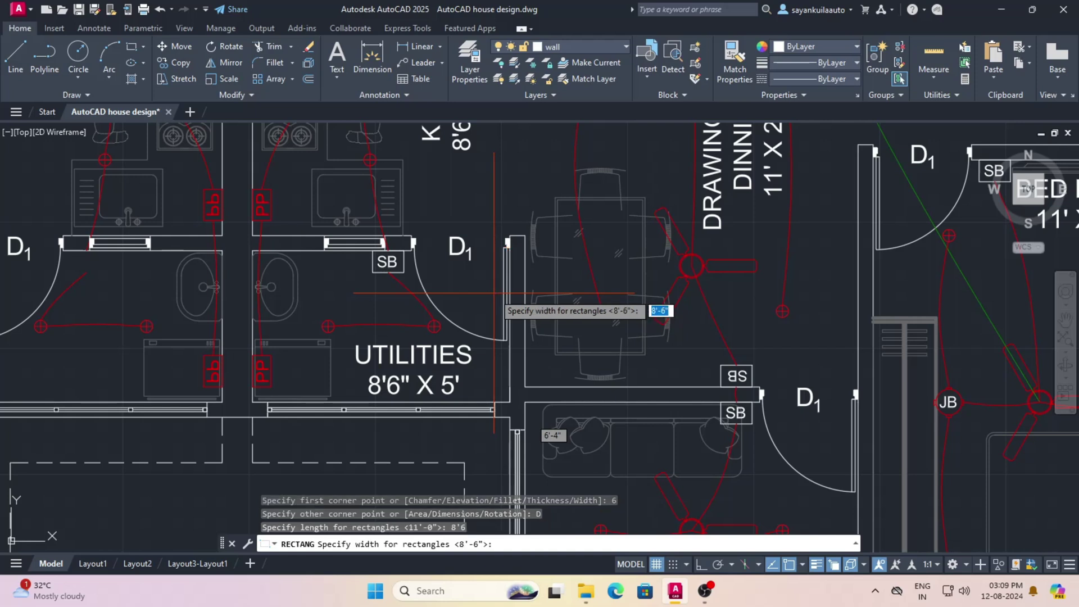
pyautogui.write('5')
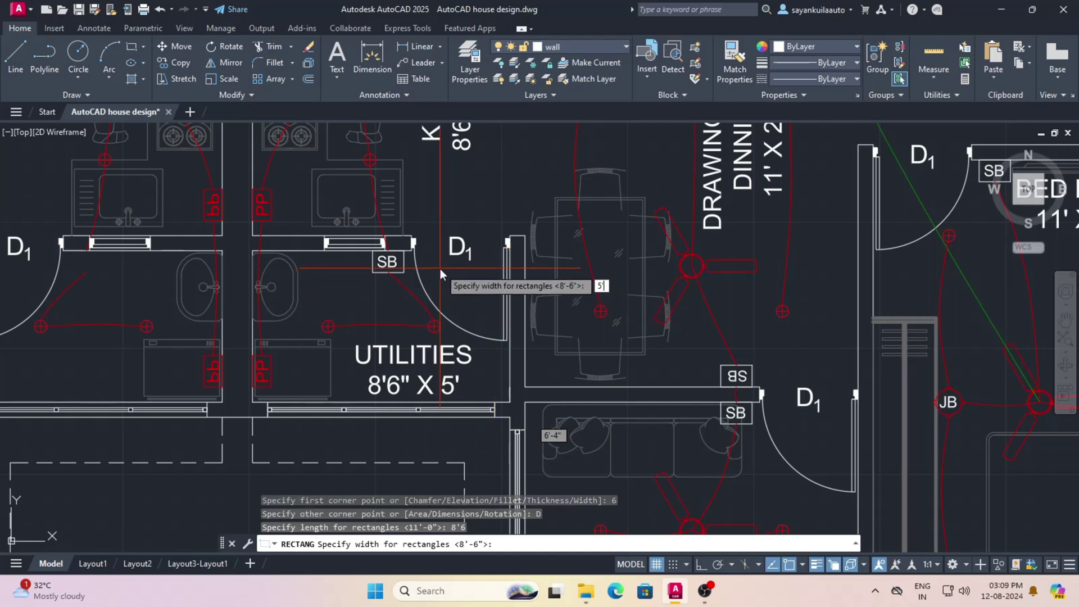
pyautogui.write("'")
pyautogui.press('Return')
pyautogui.scroll(-3, 440, 269)
pyautogui.scroll(6, 830, 319)
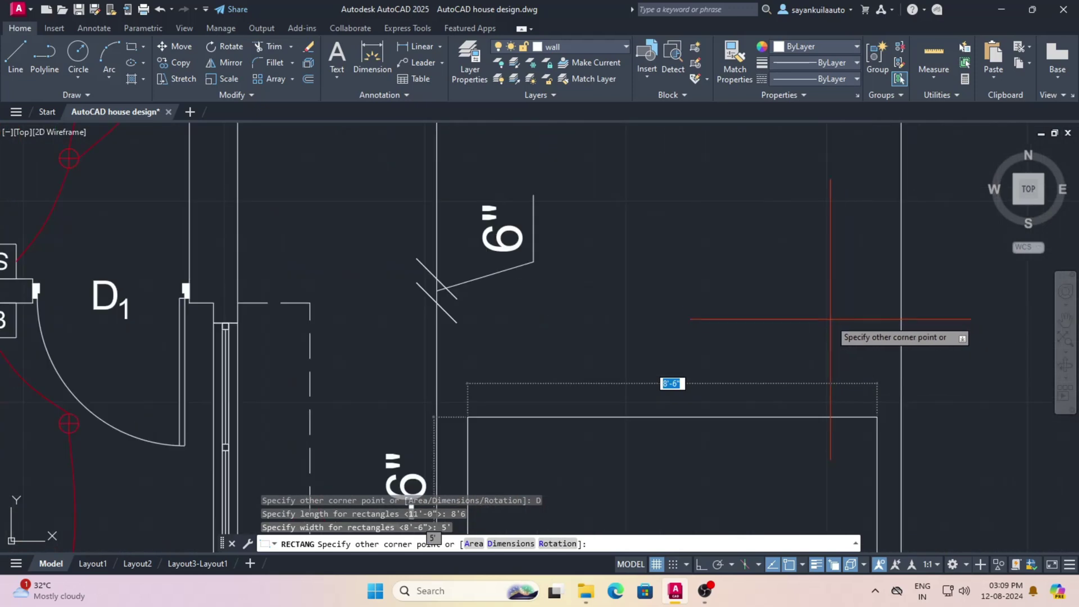
pyautogui.click(830, 319)
pyautogui.scroll(-5, 702, 377)
pyautogui.scroll(-2, 721, 389)
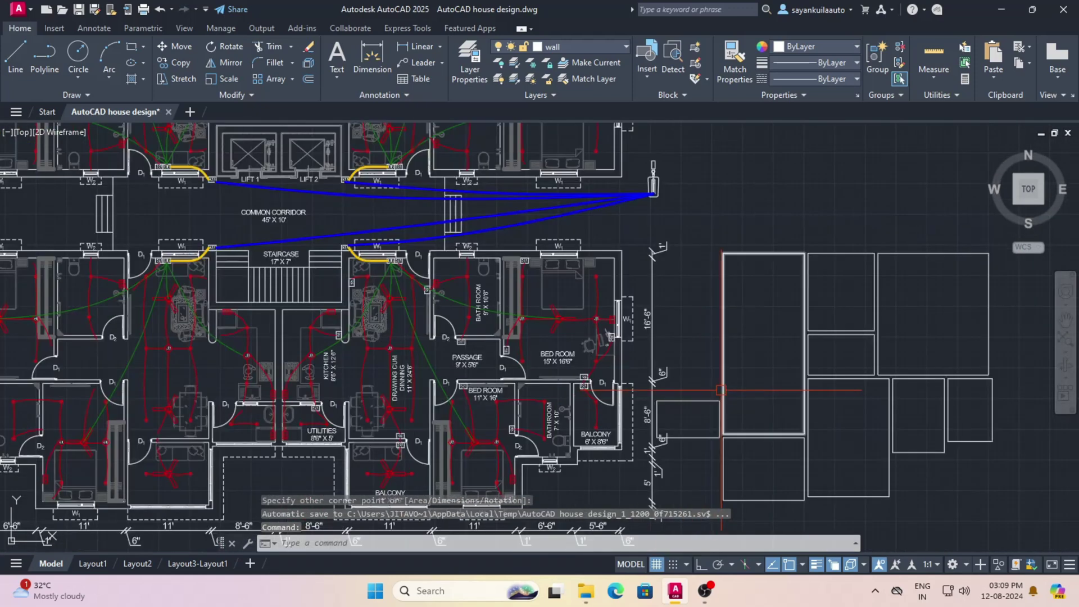
# Draw the kitchen rectangle 8'6" long and 12'6" wide, starting 6" above the utilities rectangle's upper-right corner and extending up-left
pyautogui.scroll(4, 276, 396)
pyautogui.scroll(2, 427, 387)
pyautogui.scroll(-5, 618, 371)
pyautogui.scroll(3, 750, 358)
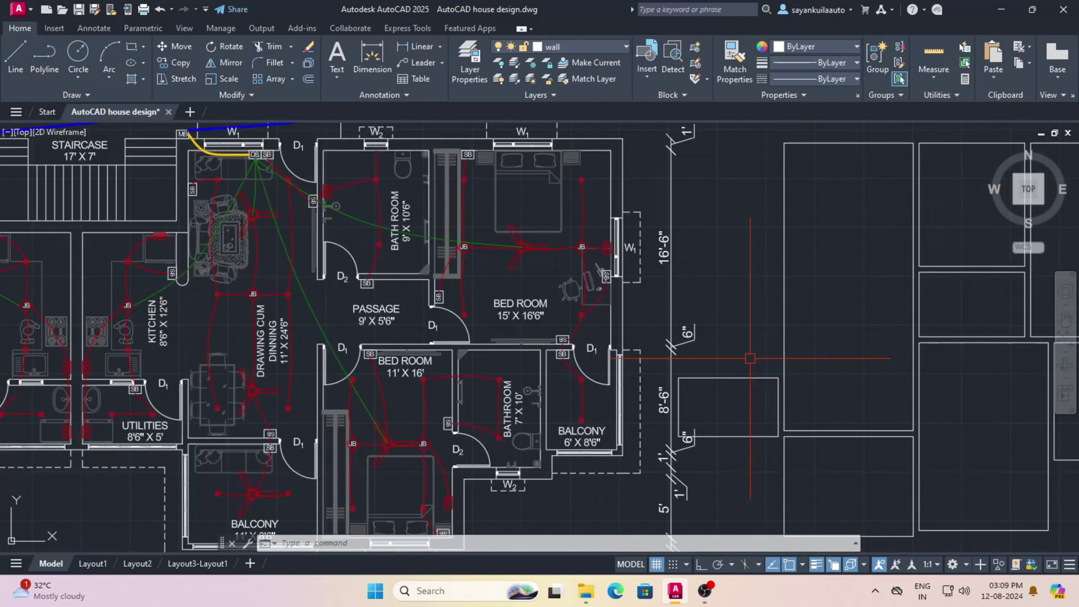
pyautogui.press('Return')
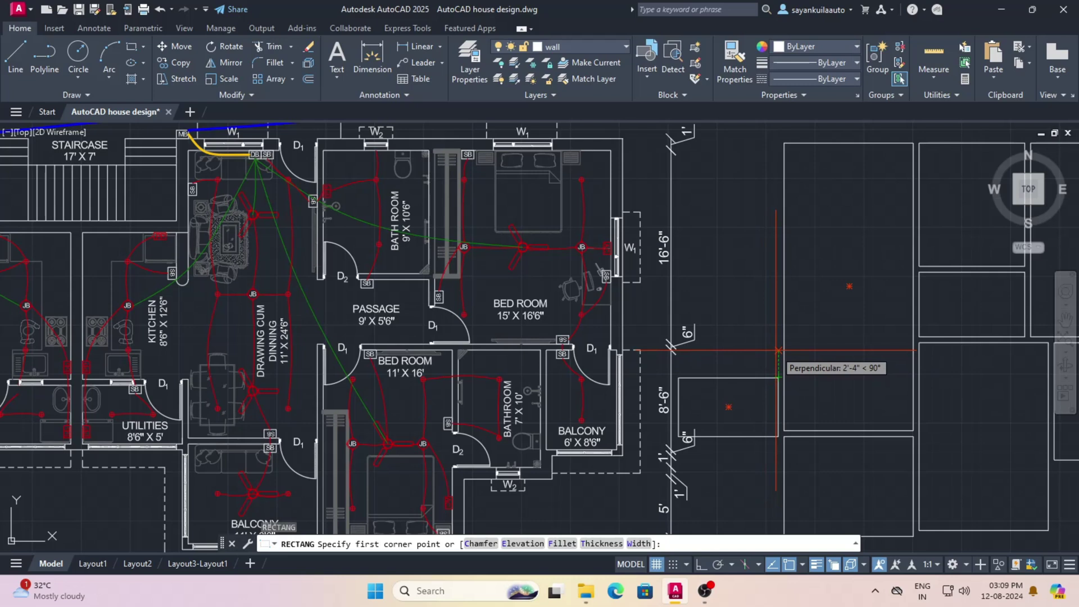
pyautogui.click(778, 373)
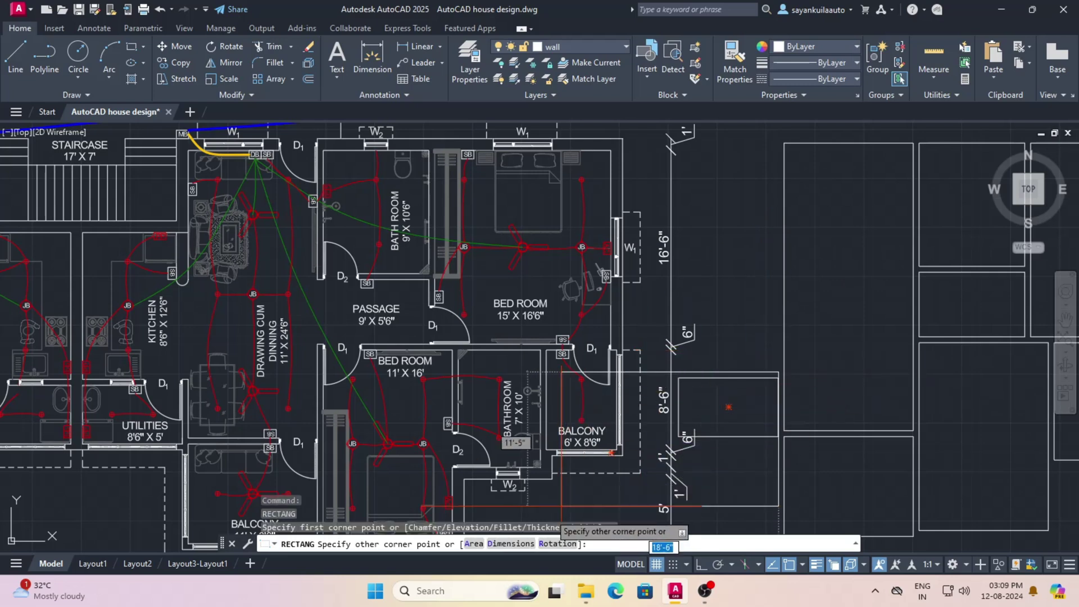
pyautogui.write('D')
pyautogui.press('Return')
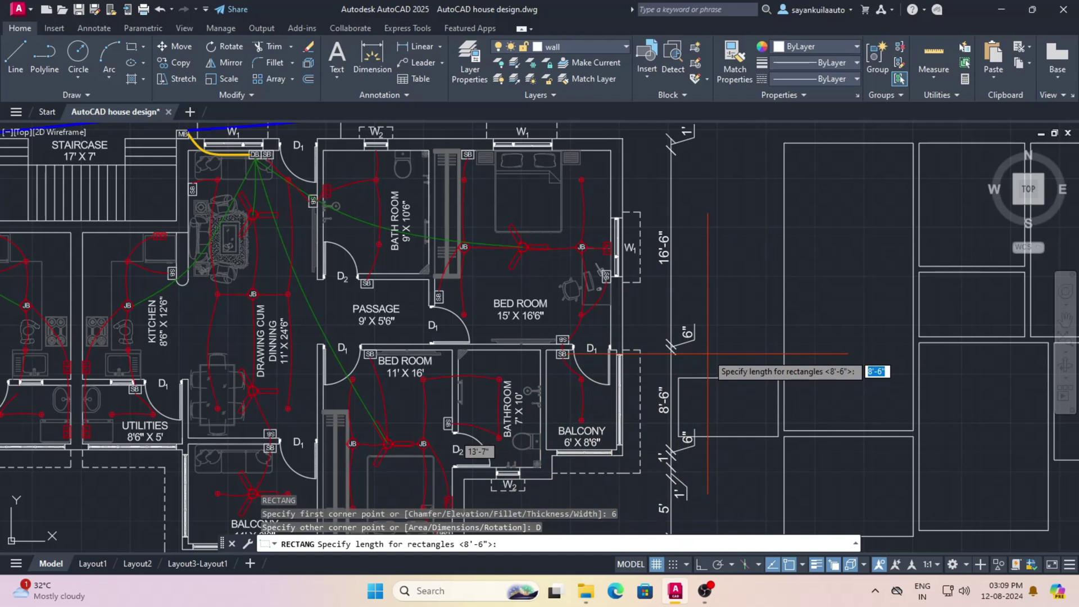
pyautogui.write("8'6")
pyautogui.press('Return')
pyautogui.write("12'6")
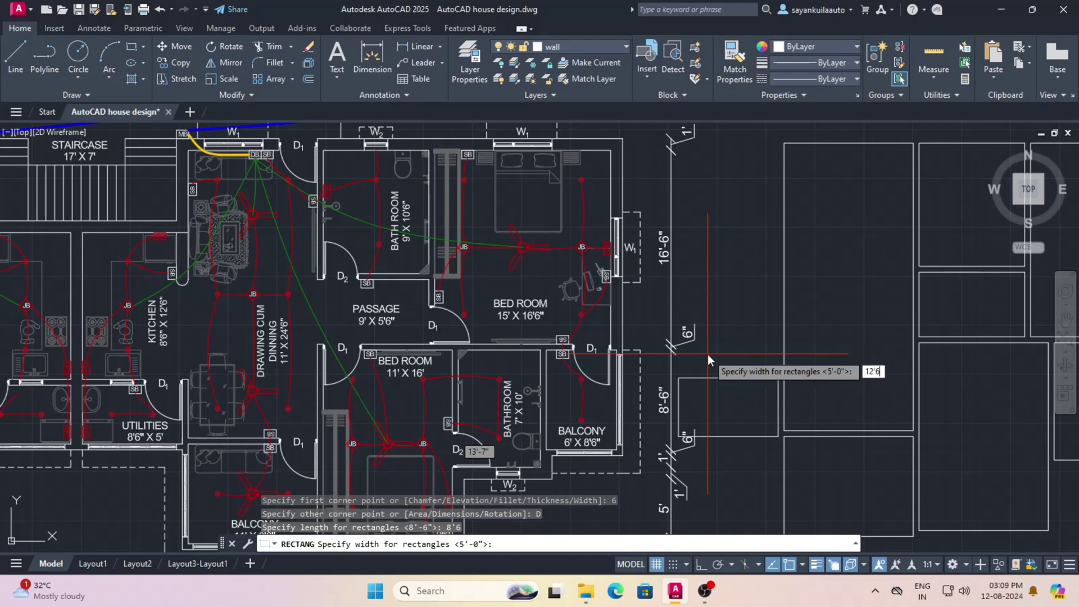
pyautogui.press('Return')
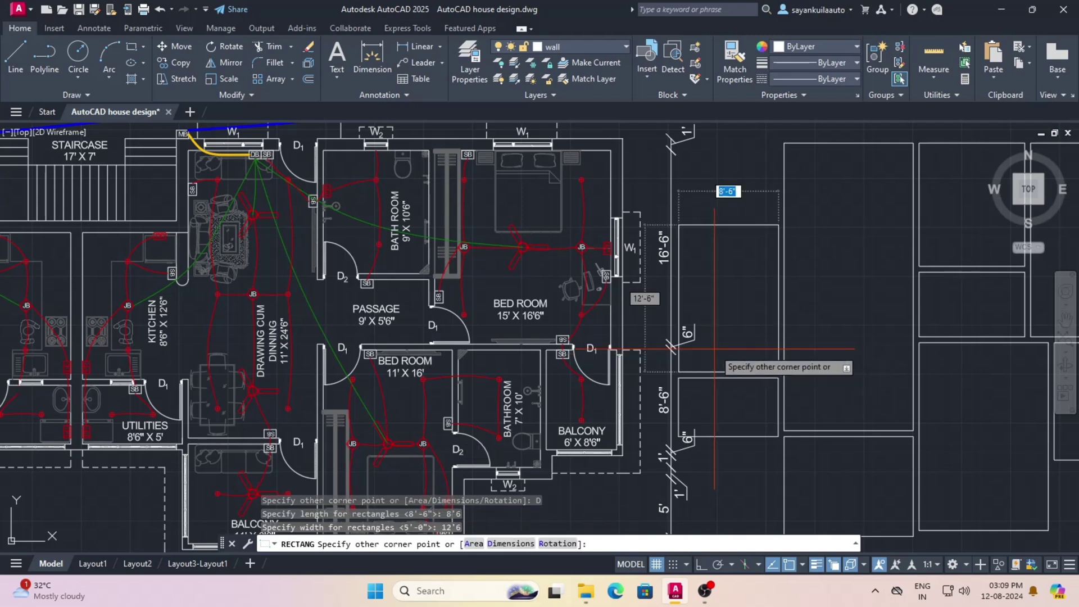
pyautogui.click(735, 277)
# Move all the new room rectangles about 9'8" horizontally to the right, away from the reference plan, with Ortho on
pyautogui.scroll(-4, 679, 322)
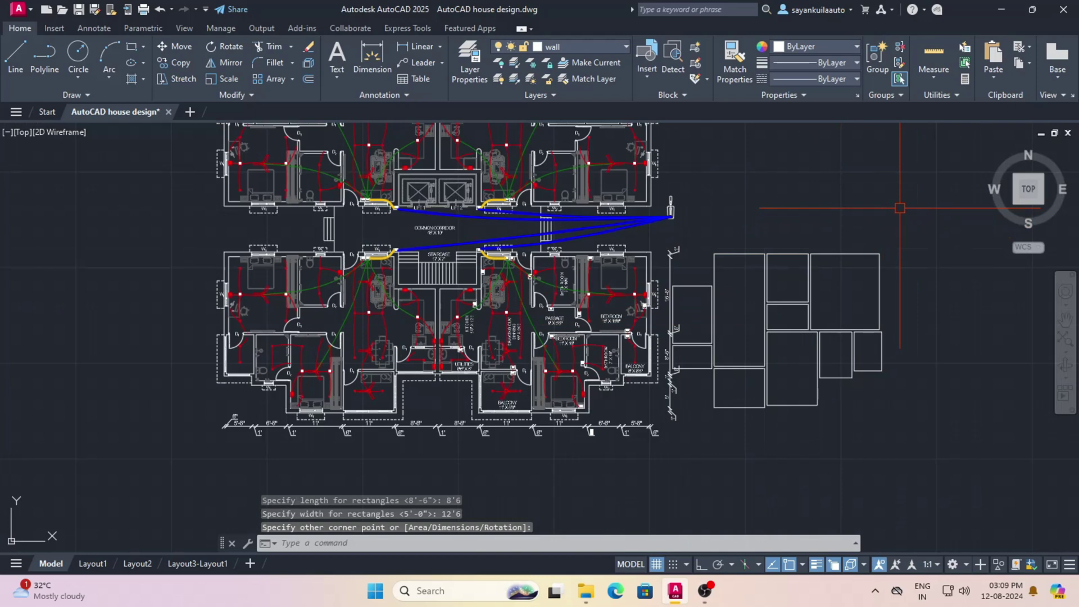
pyautogui.click(899, 208)
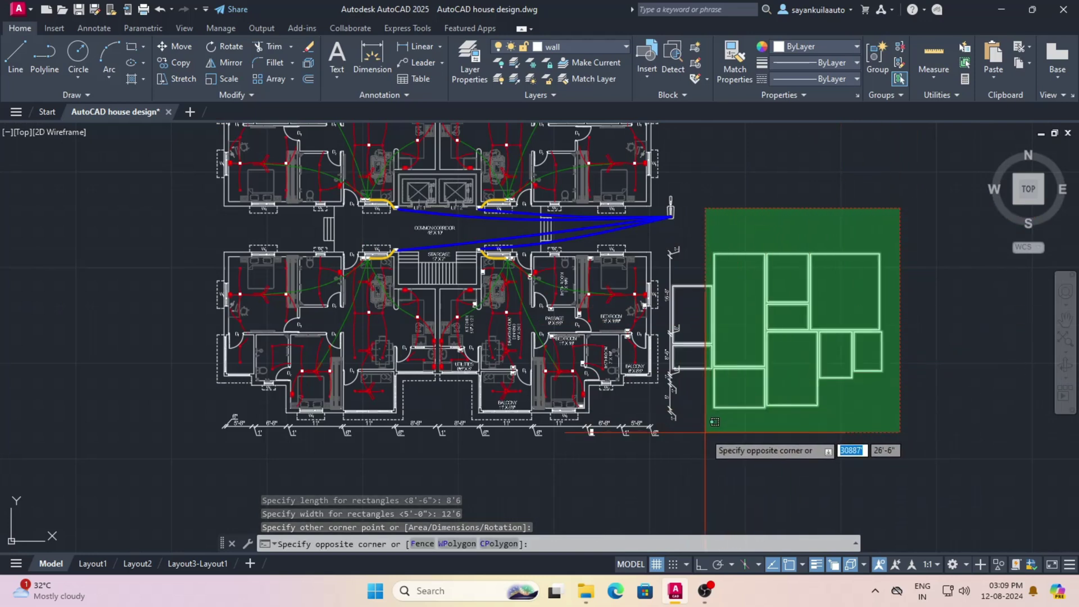
pyautogui.click(702, 433)
pyautogui.write('m')
pyautogui.press('Return')
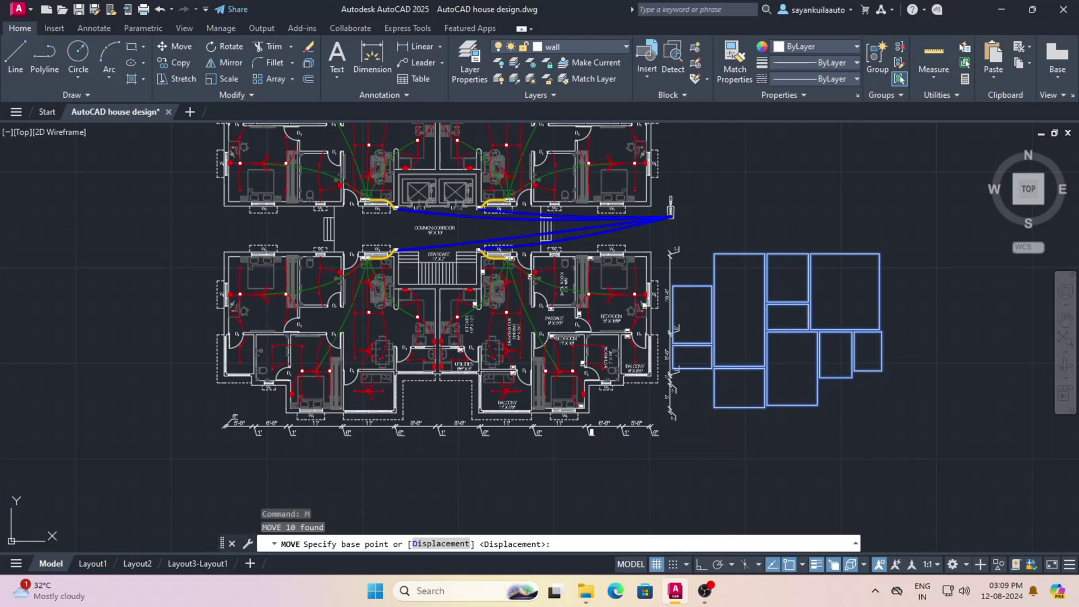
pyautogui.click(744, 440)
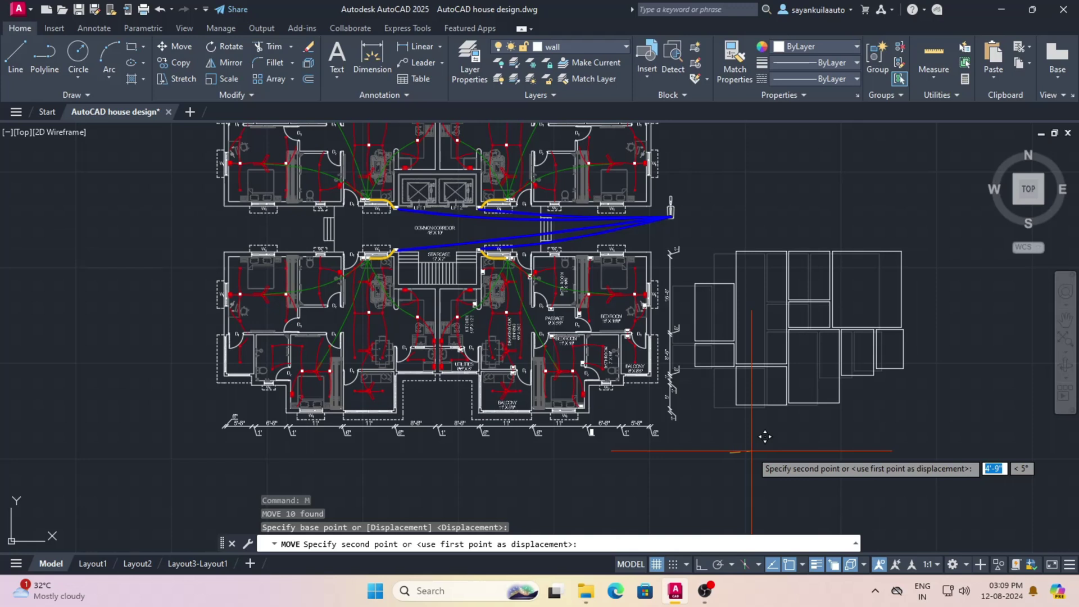
pyautogui.press('F8')
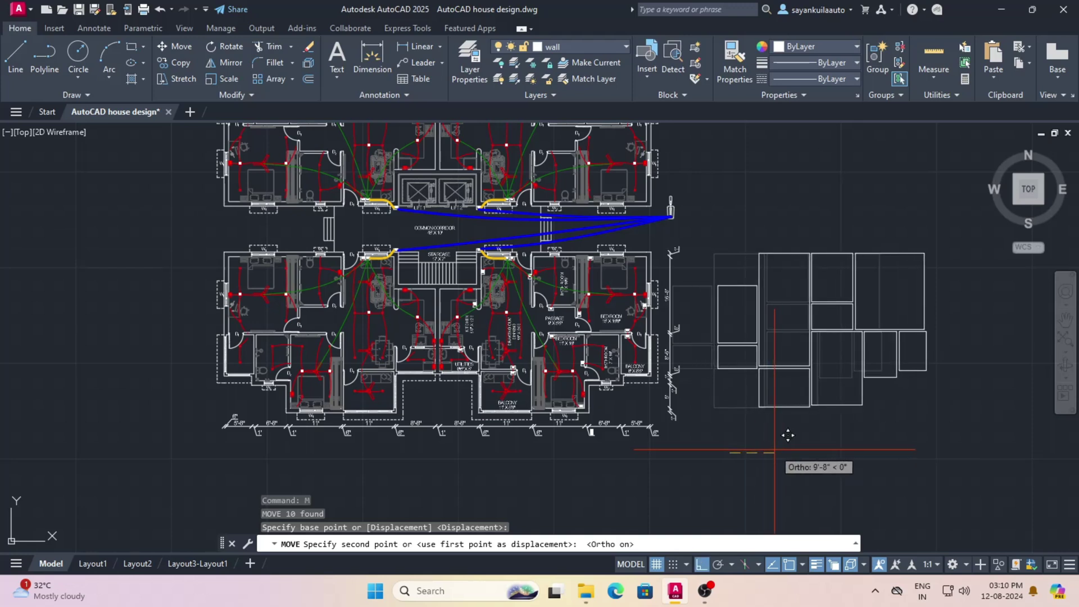
pyautogui.click(775, 449)
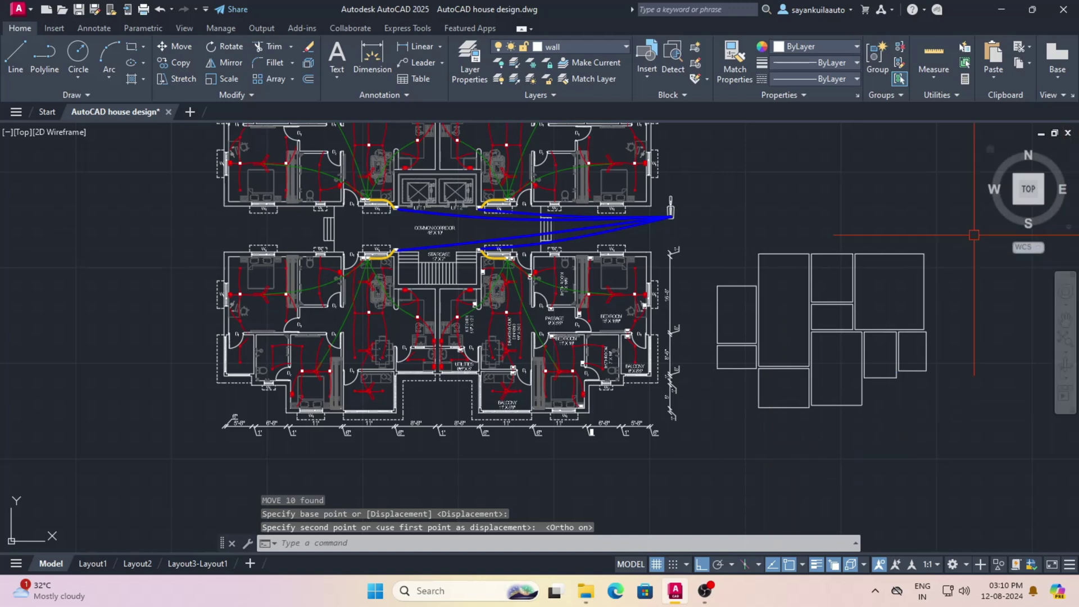
# Start the outer wall line 12" above the kitchen rectangle's upper-left corner and draw its first segment 8' to the right
pyautogui.scroll(2, 973, 308)
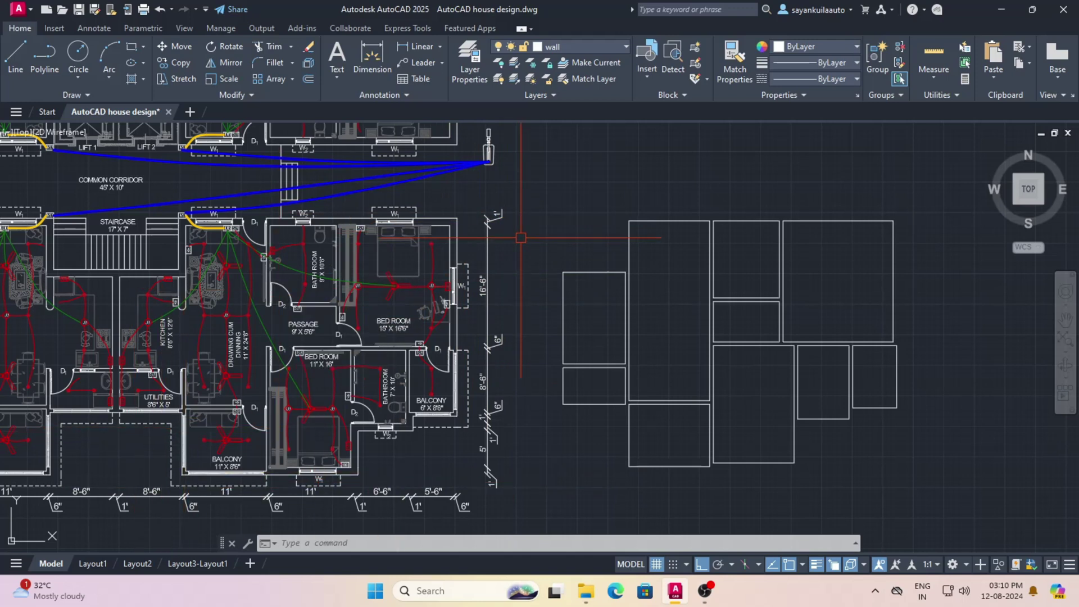
pyautogui.press('l')
pyautogui.press('Return')
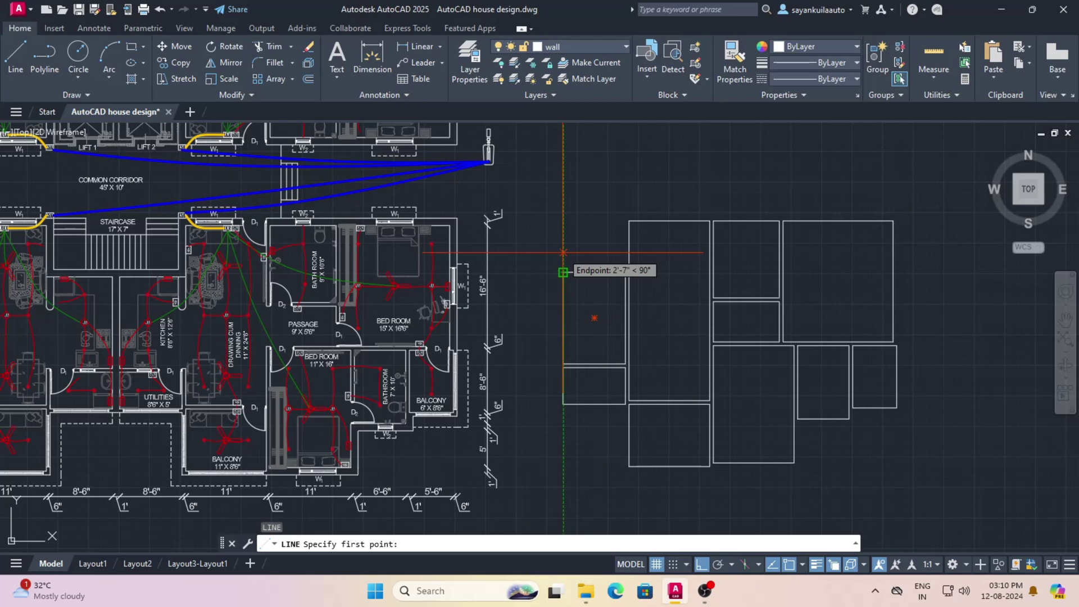
pyautogui.write('12')
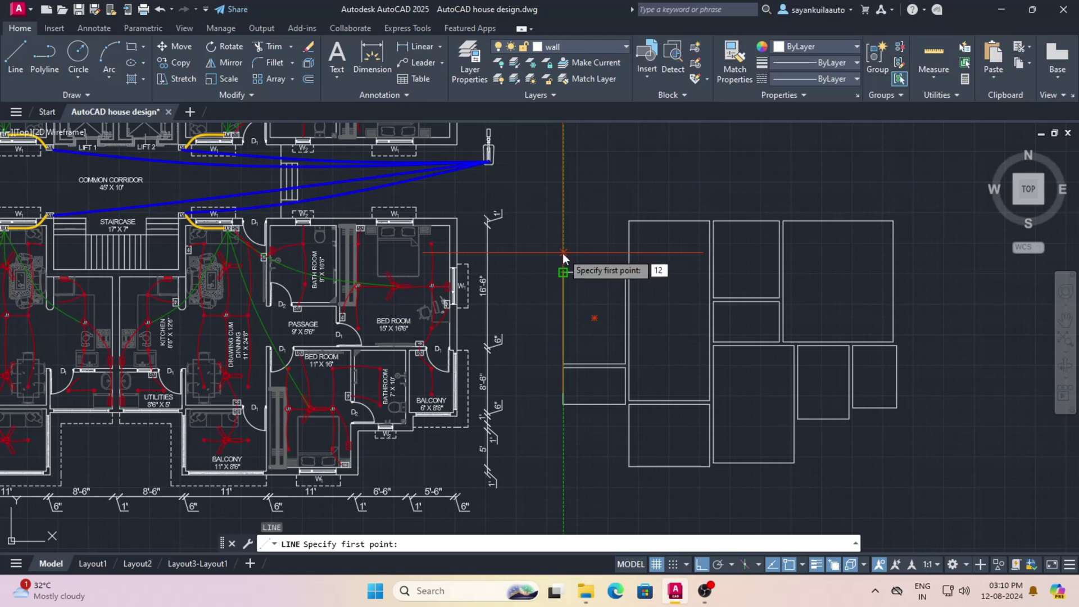
pyautogui.press('Return')
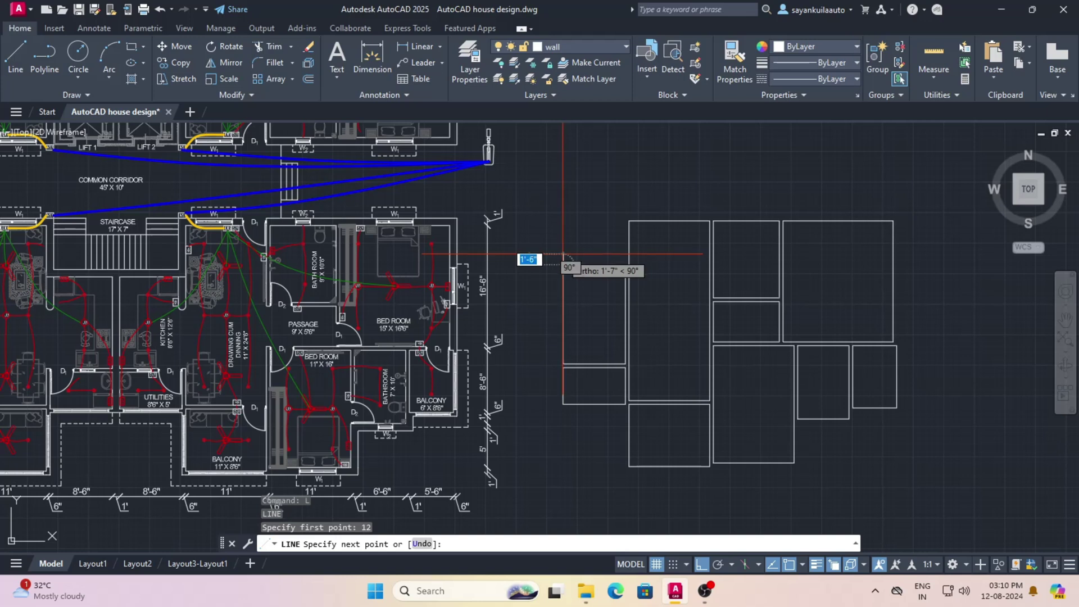
pyautogui.scroll(2, 566, 255)
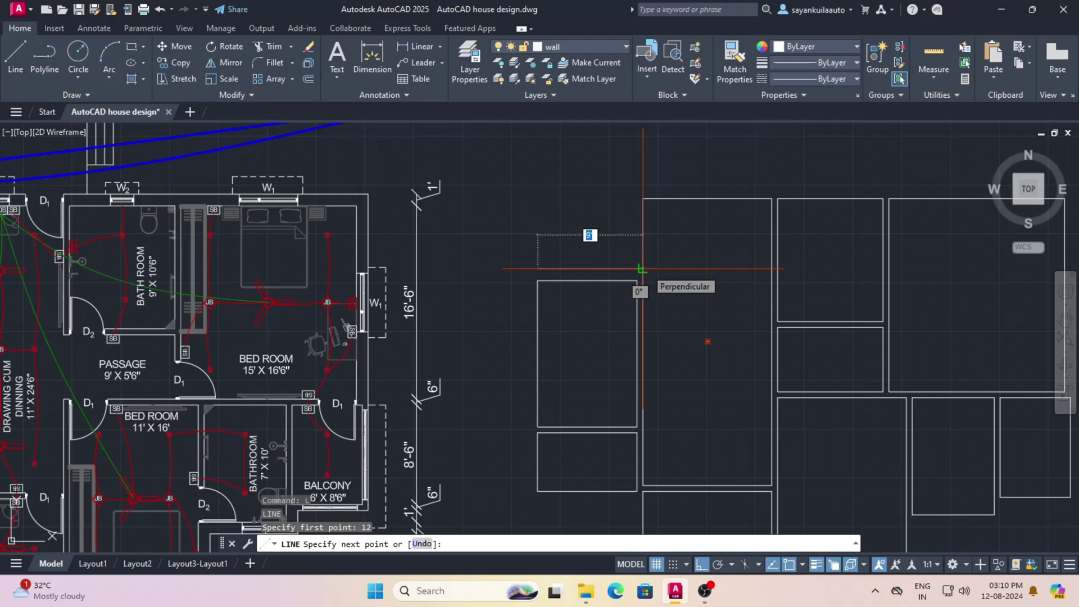
pyautogui.write('8')
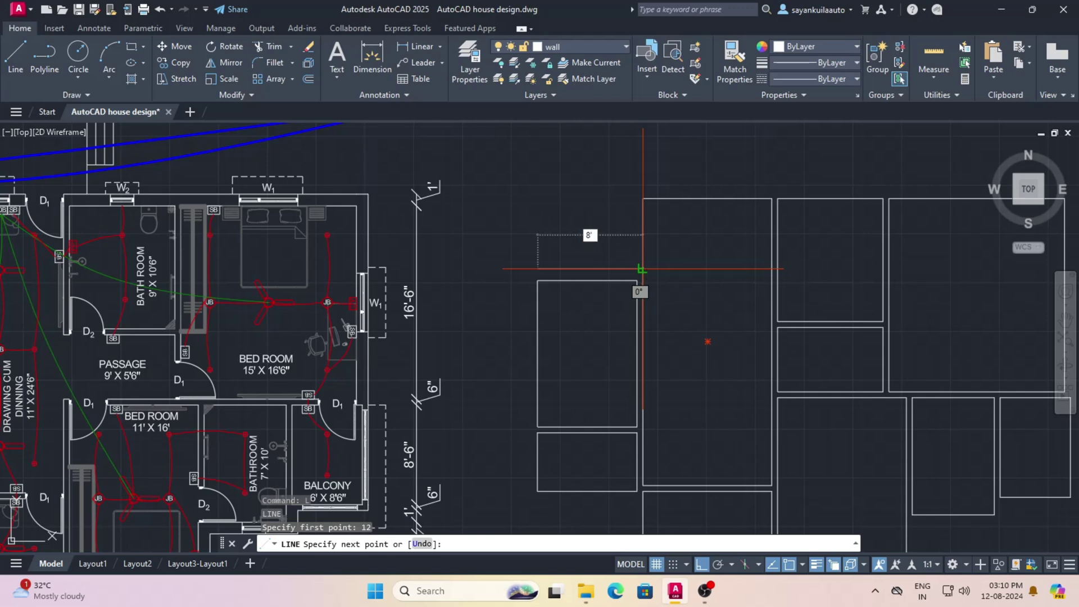
pyautogui.press('Return')
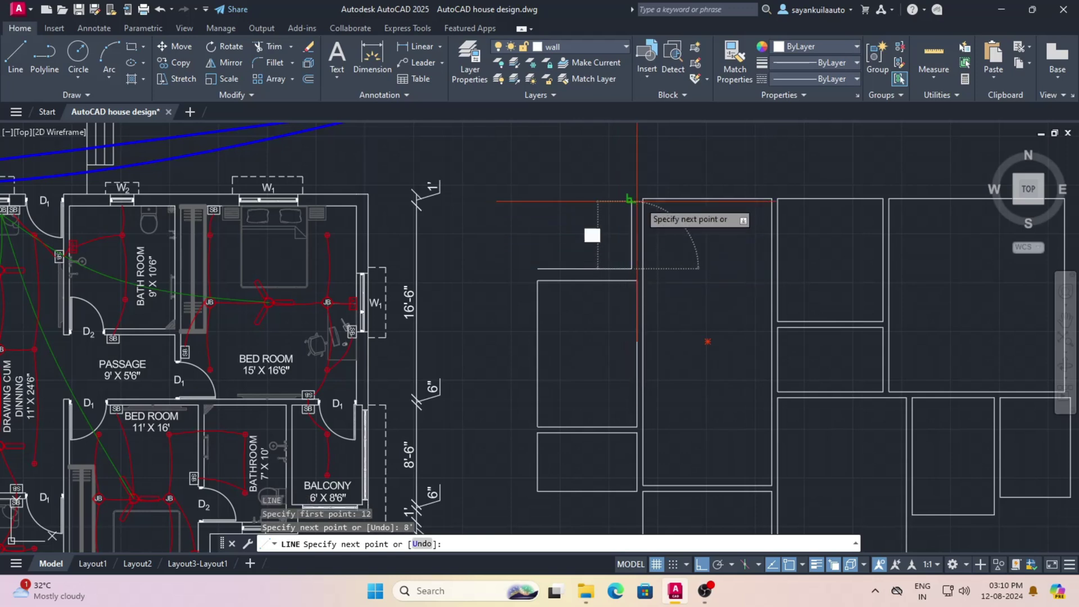
# Continue the outer wall line up to the level of the drawing-cum-dining rectangle's upper edge, and add a further 12" upward segment
pyautogui.scroll(2, 637, 201)
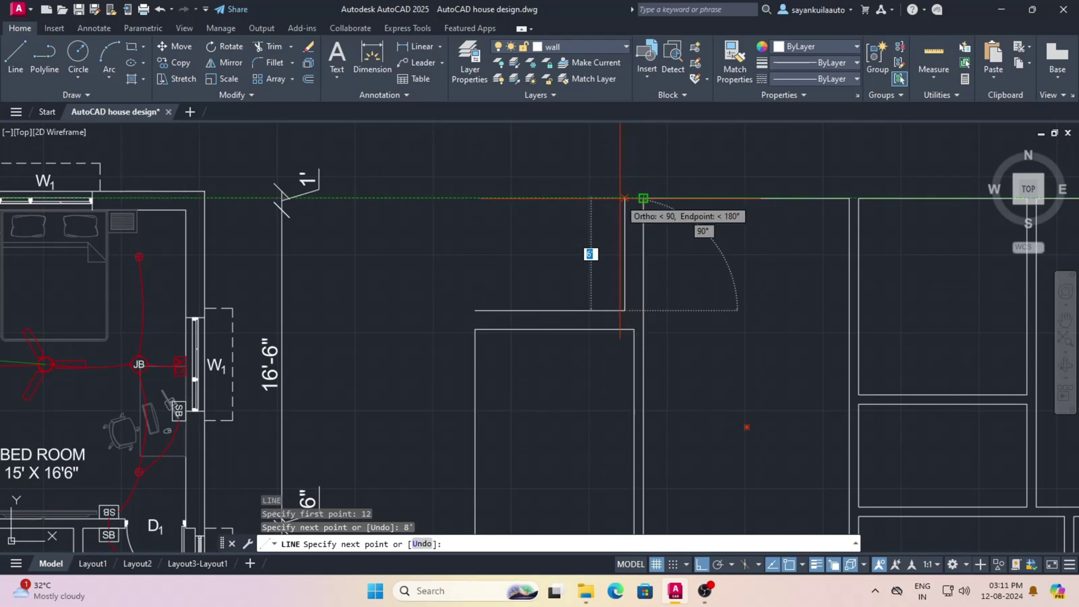
pyautogui.write('5\'6"')
pyautogui.press('Return')
pyautogui.scroll(-3, 625, 198)
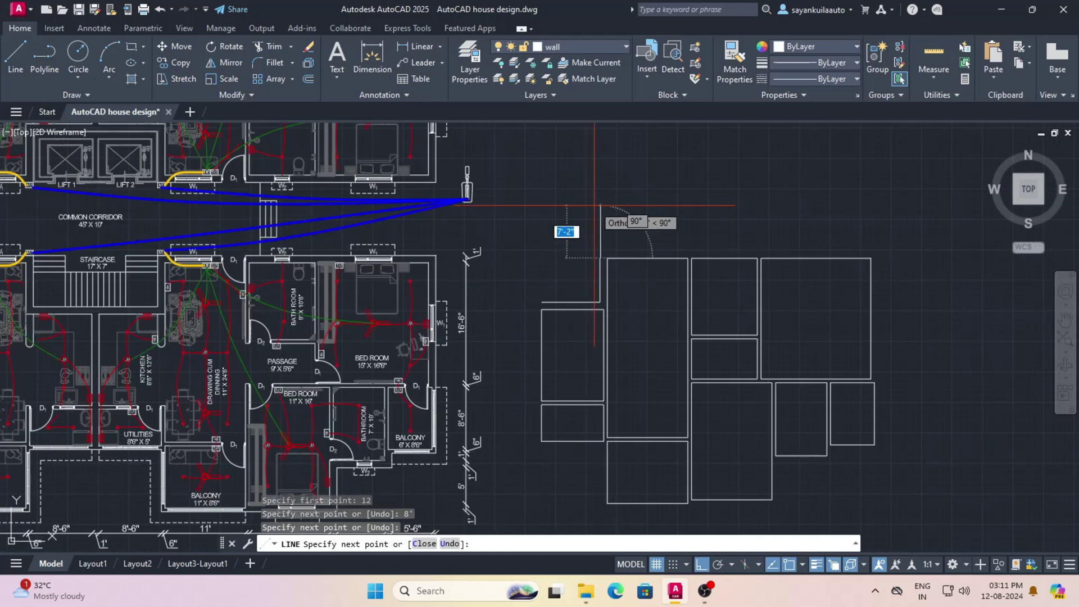
pyautogui.write('1')
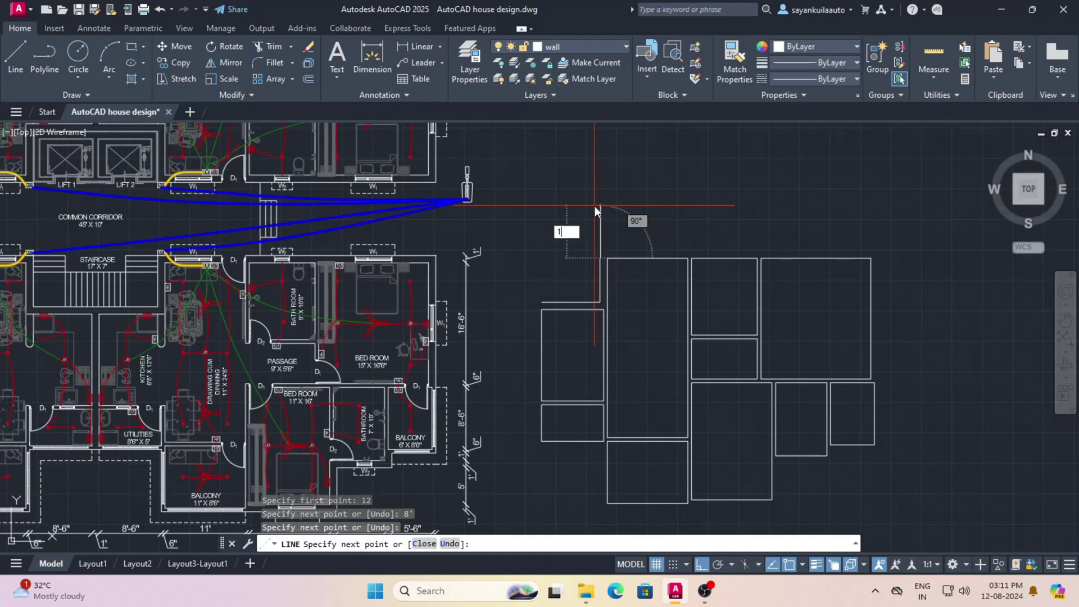
pyautogui.write('2')
pyautogui.press('Return')
pyautogui.scroll(3, 820, 248)
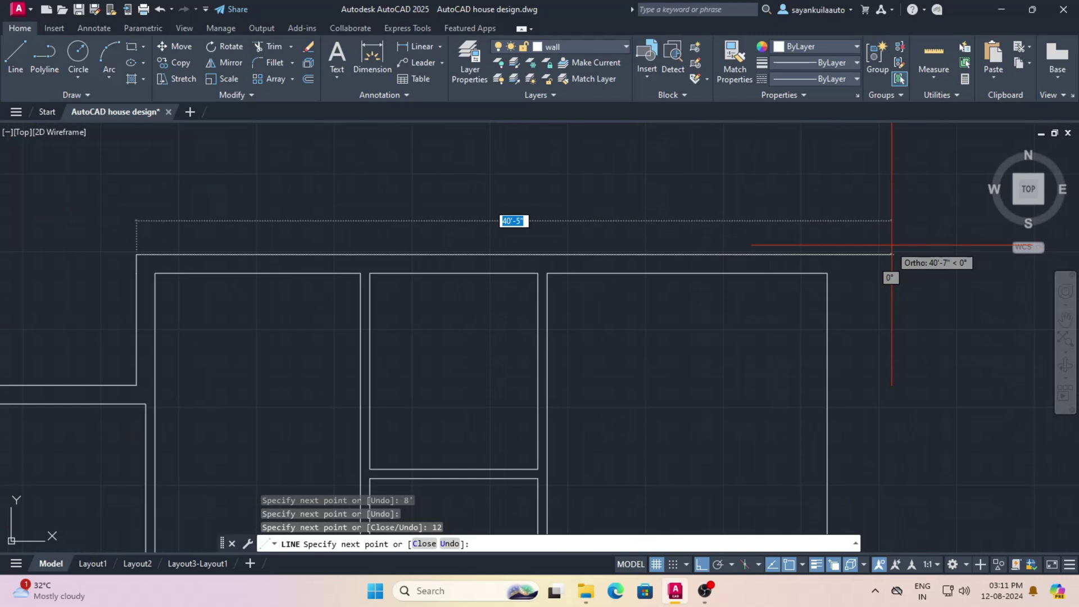
# Continue the outer wall line to the right as far as the 15' x 16'6" bedroom rectangle's right edge, and add a further 12" segment
pyautogui.click(828, 253)
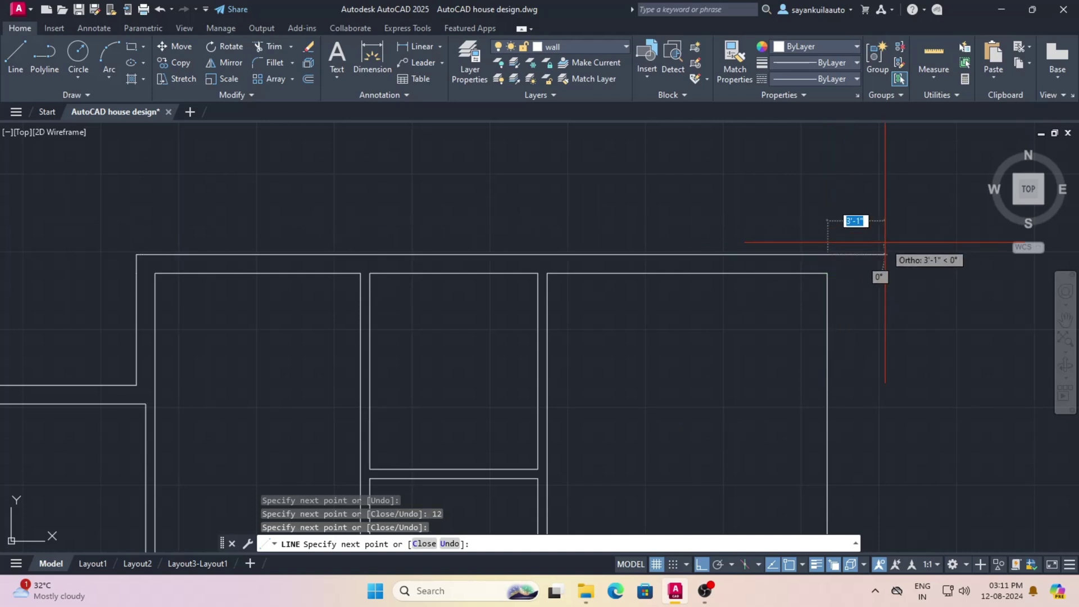
pyautogui.write('12')
pyautogui.press('Return')
# Run the outer wall line down to the level of the small balcony rectangle's lower edge, and extend it 6" further down
pyautogui.scroll(-4, 883, 243)
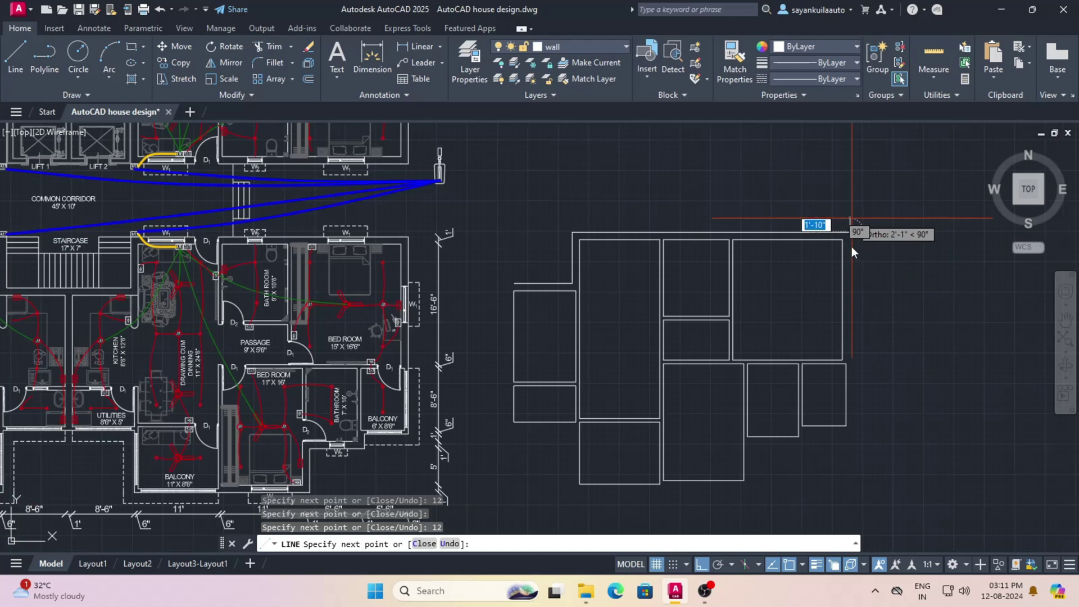
pyautogui.scroll(6, 867, 447)
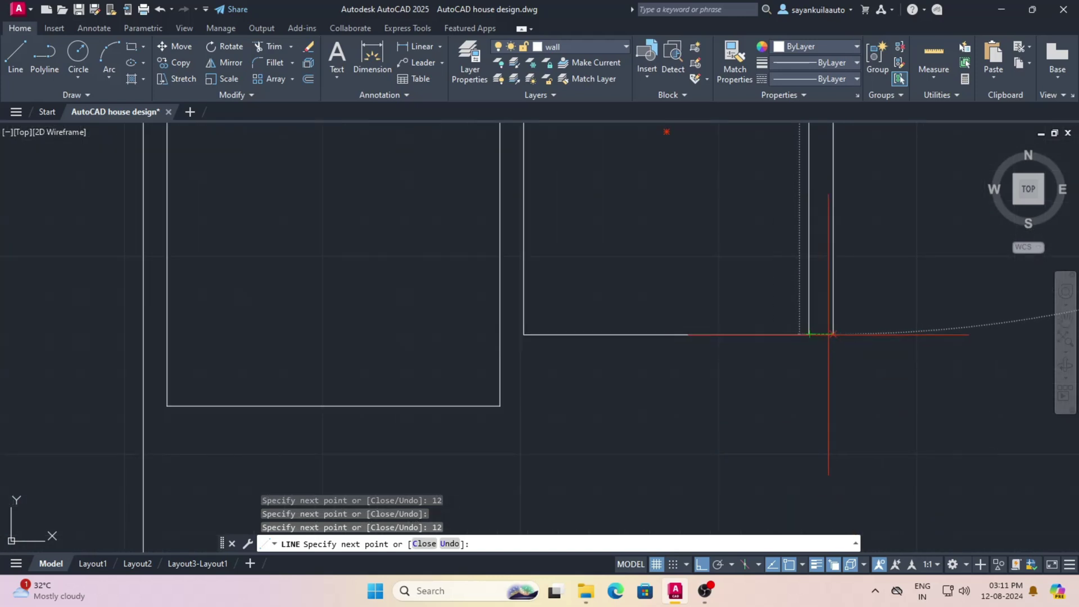
pyautogui.click(828, 334)
pyautogui.scroll(-5, 828, 334)
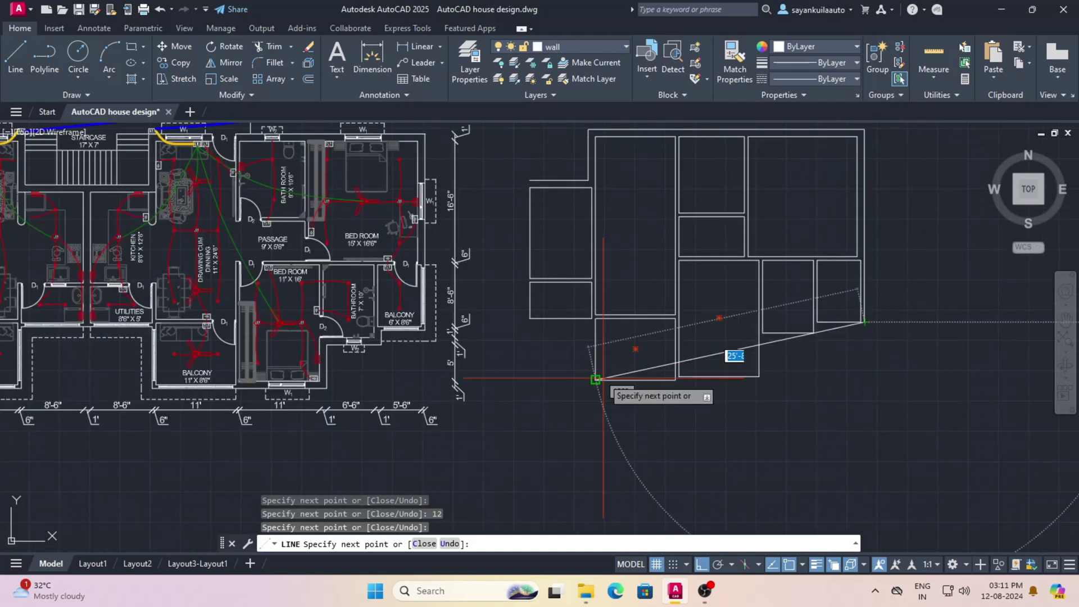
pyautogui.scroll(5, 427, 332)
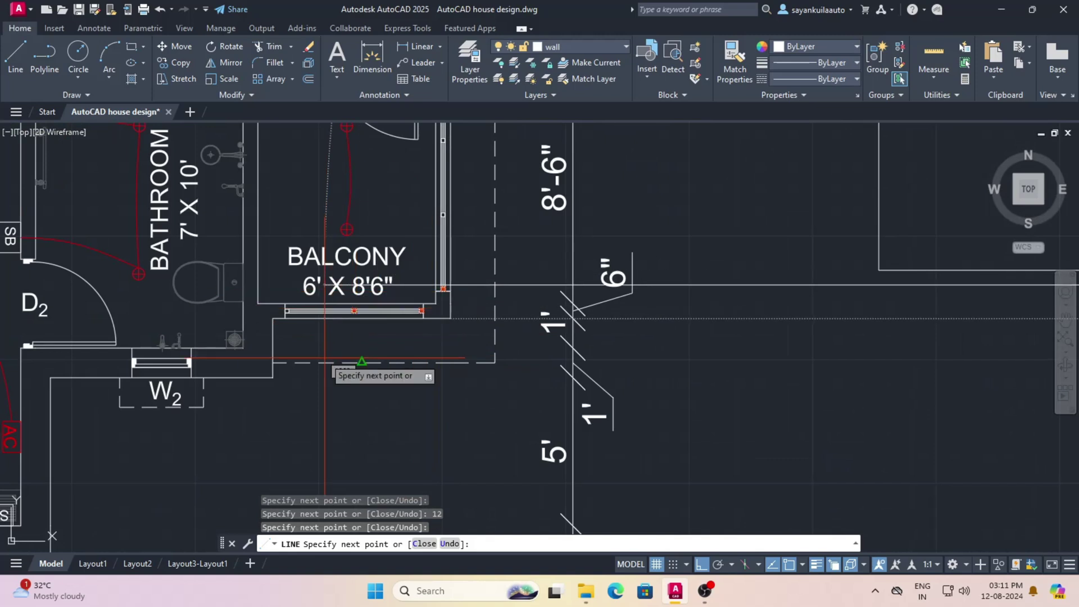
pyautogui.scroll(-5, 414, 321)
pyautogui.write('6')
pyautogui.press('Return')
# Draw the next outer wall segment 6' to the left, and bring the line down to 12" below the bathroom rectangle's lower edge
pyautogui.scroll(3, 758, 343)
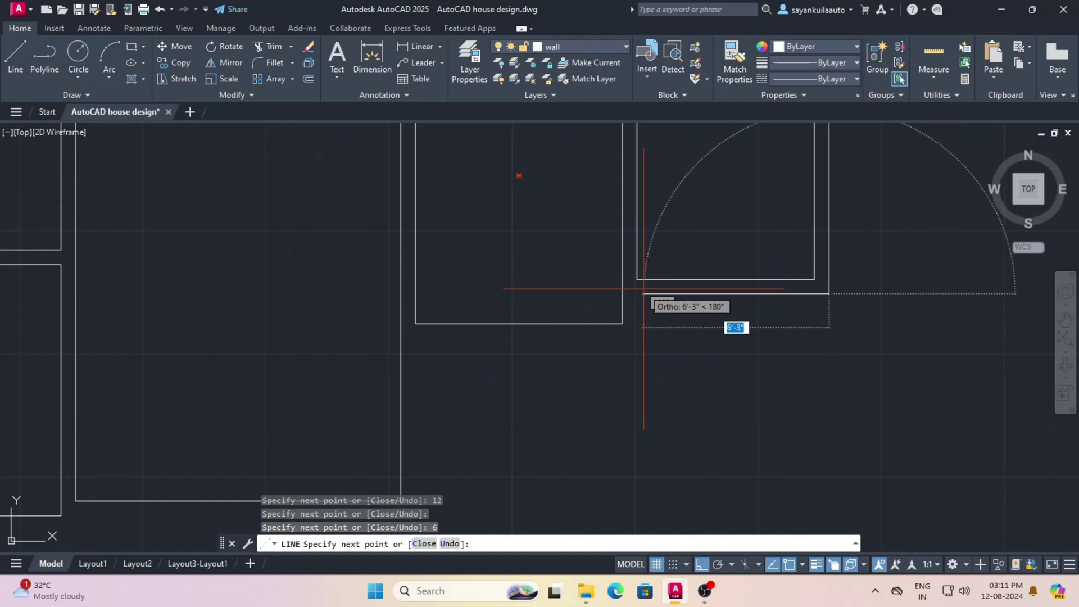
pyautogui.write("6'")
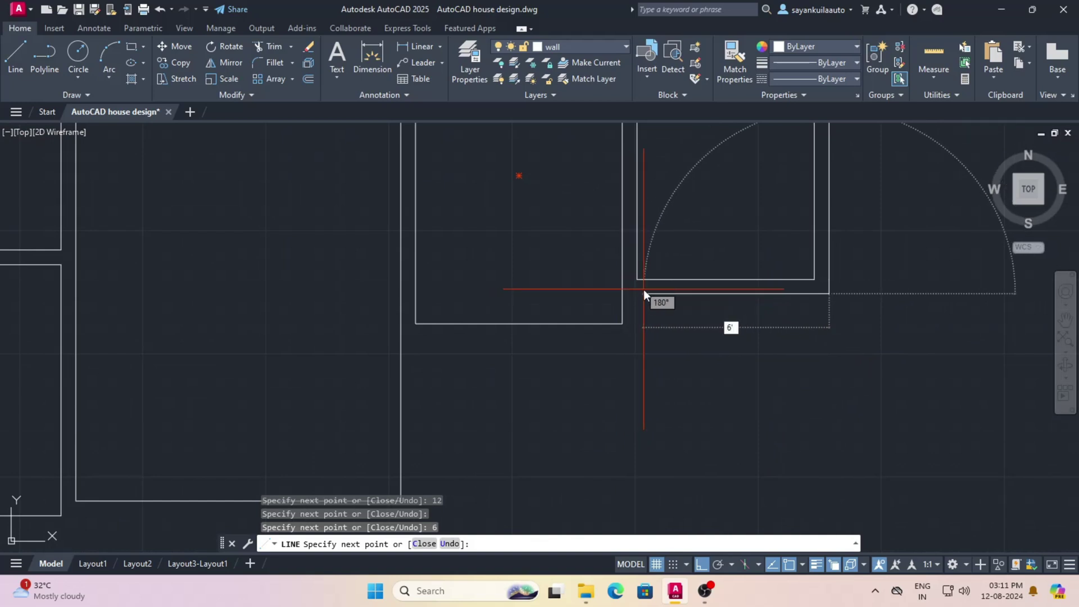
pyautogui.press('Return')
pyautogui.click(652, 320)
pyautogui.scroll(-5, 695, 292)
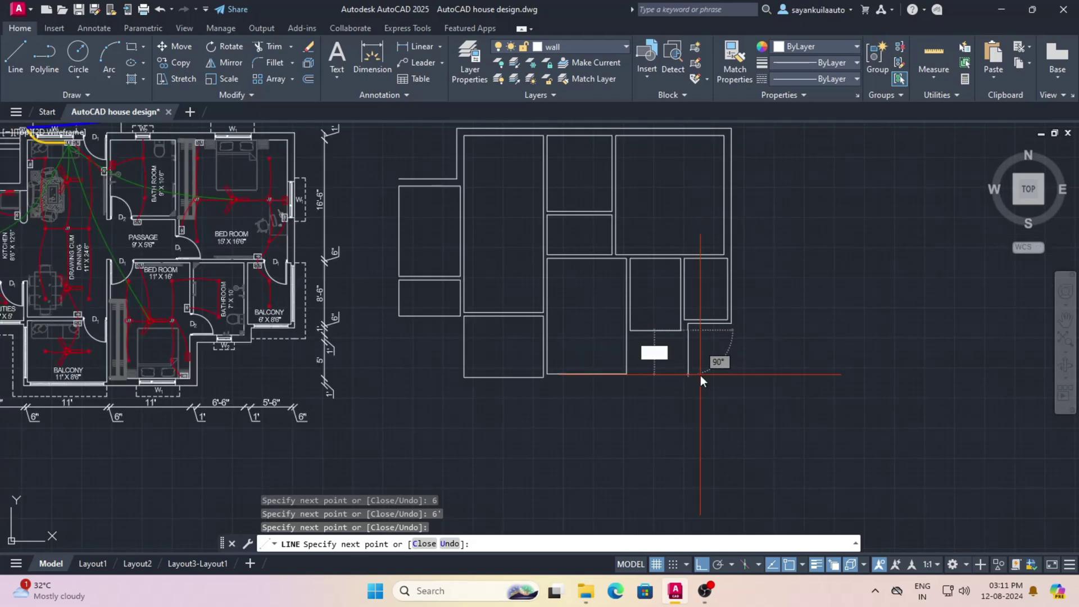
pyautogui.write('12')
pyautogui.press('Return')
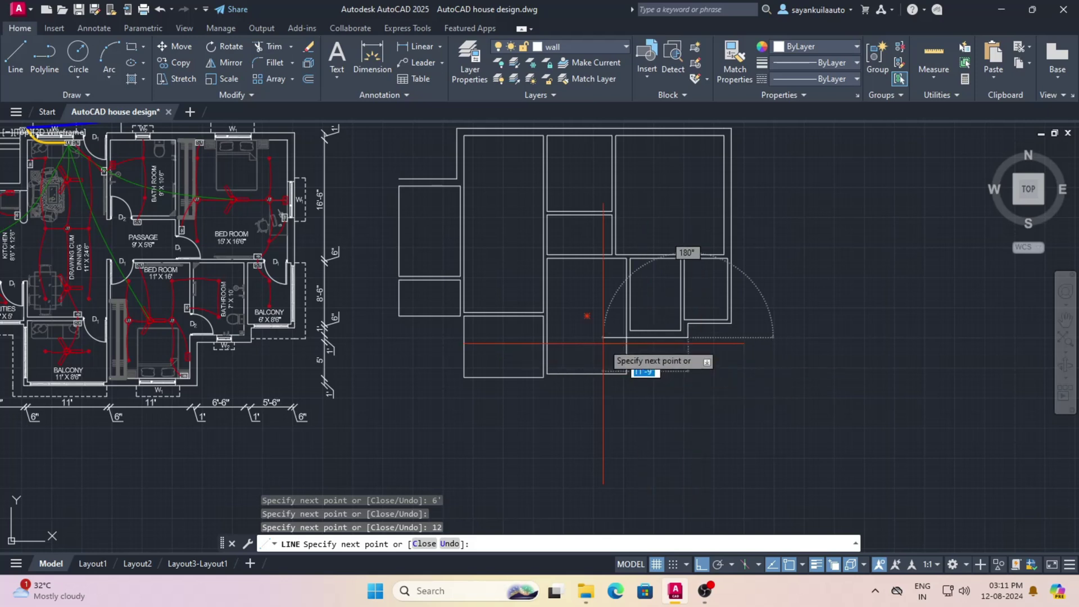
# Draw a 7'6" outer wall segment to the left, and take the line down to 12" below the 11' x 16' bedroom rectangle's lower edge
pyautogui.scroll(4, 674, 354)
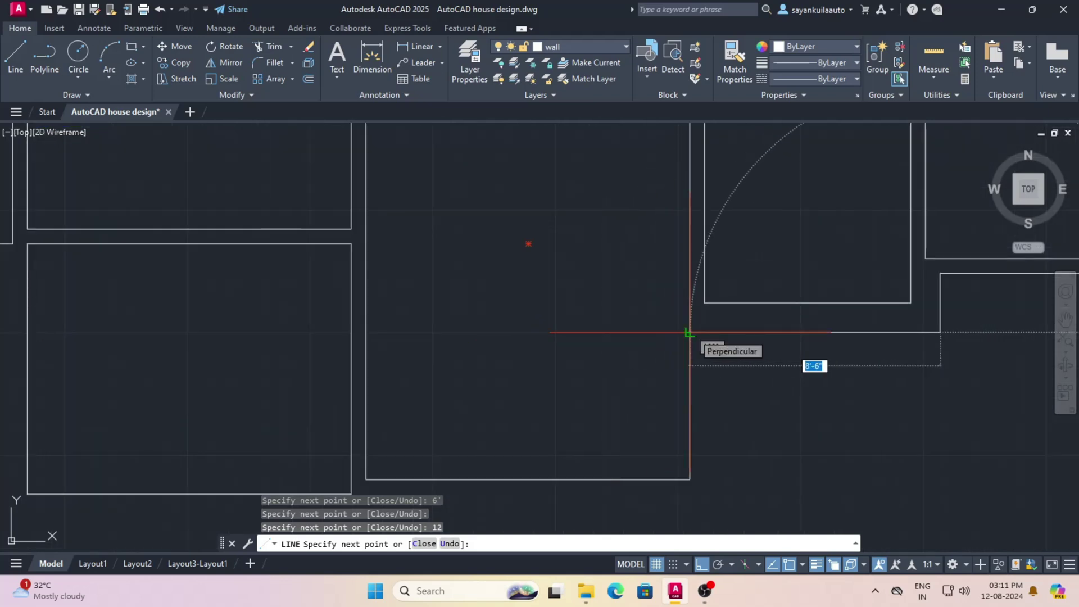
pyautogui.write("7'6")
pyautogui.press('Return')
pyautogui.scroll(-2, 696, 315)
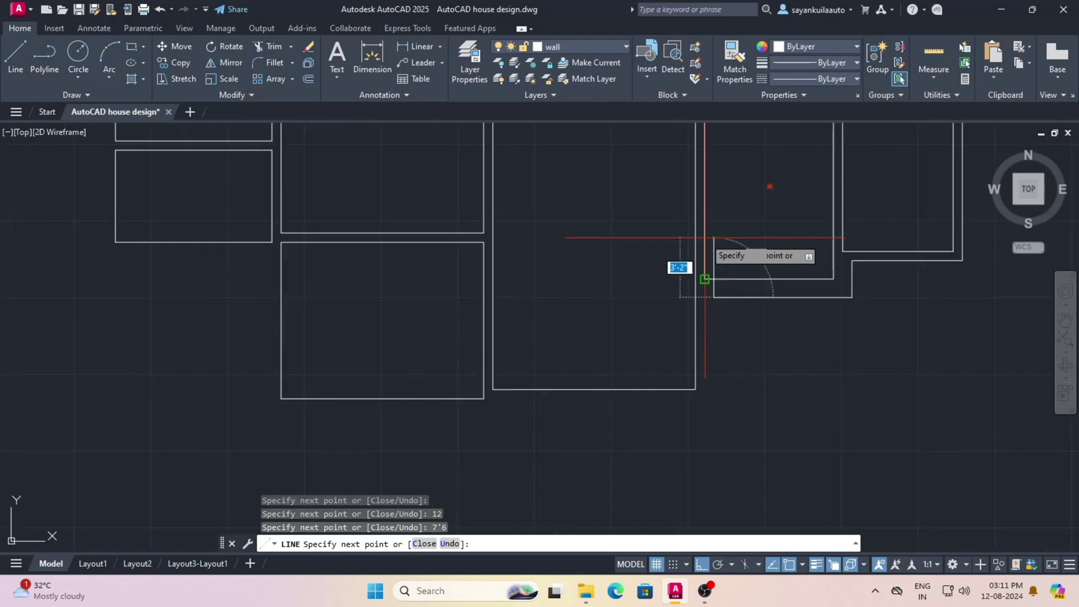
pyautogui.scroll(-2, 704, 280)
pyautogui.click(710, 333)
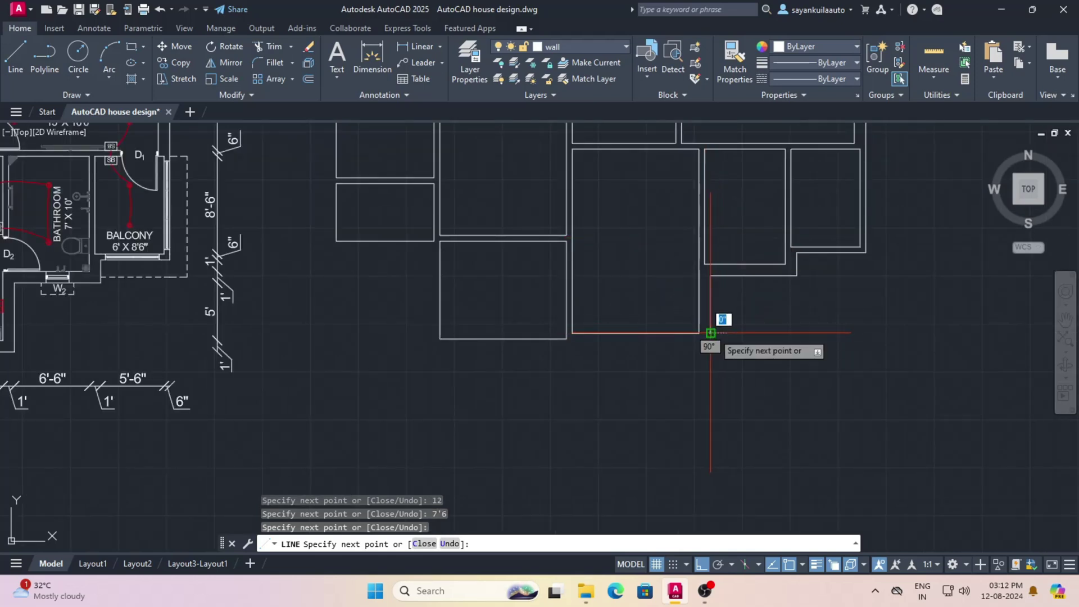
pyautogui.write('12')
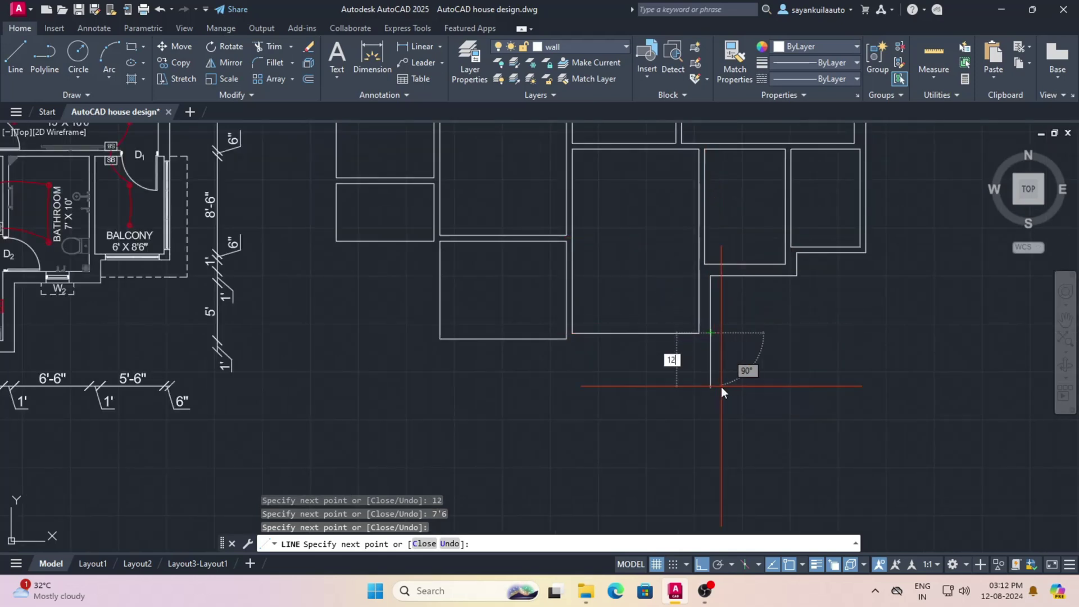
pyautogui.press('Return')
# Continue the outer wall line left to the large balcony rectangle's left edge, and add a further 6" segment
pyautogui.scroll(3, 444, 320)
pyautogui.click(443, 320)
pyautogui.scroll(-3, 612, 372)
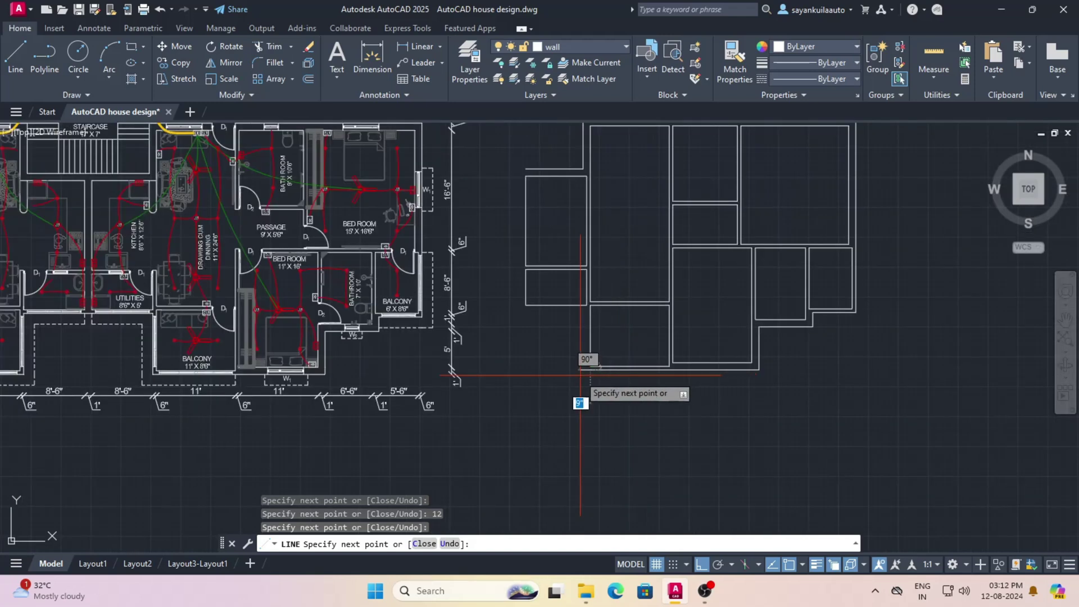
pyautogui.write('8')
pyautogui.press('Return')
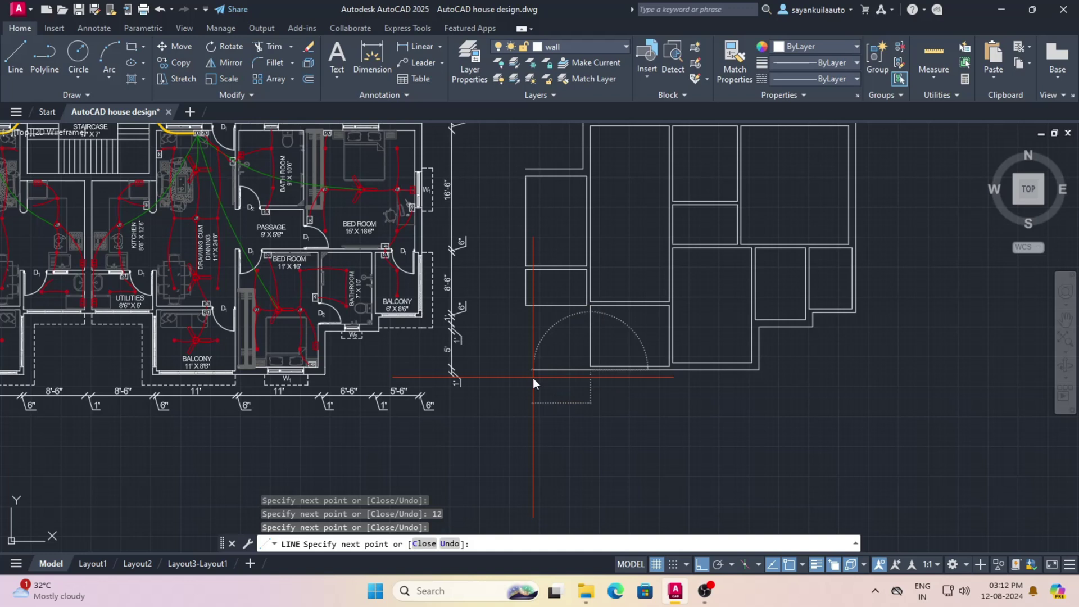
# Draw an 8'6" outer wall segment upward beside the large balcony, and continue the line left to the utilities rectangle's left edge
pyautogui.scroll(3, 536, 377)
pyautogui.scroll(-3, 548, 375)
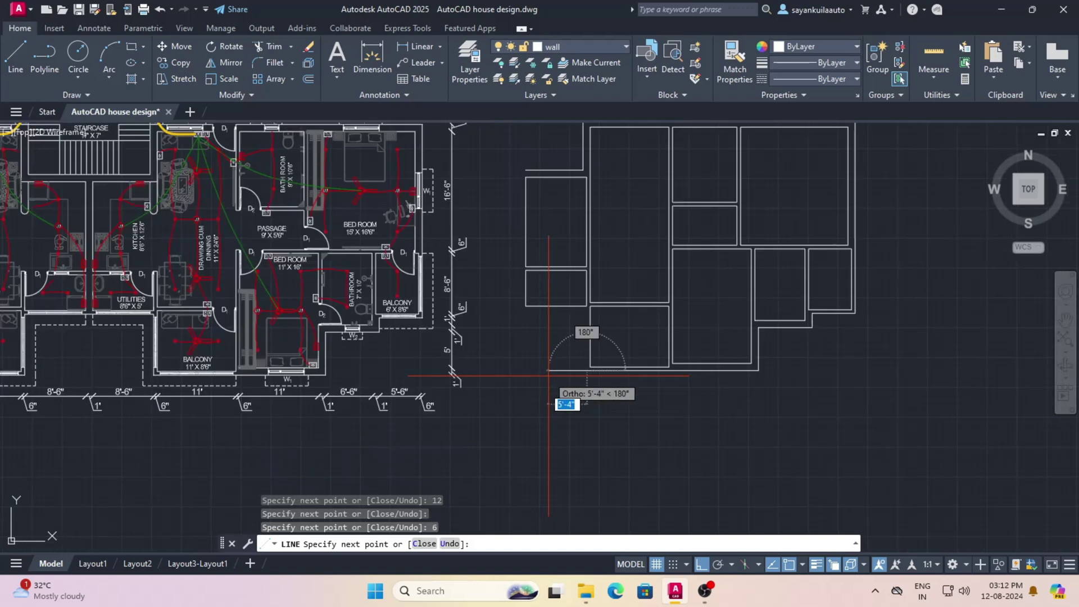
pyautogui.scroll(4, 548, 375)
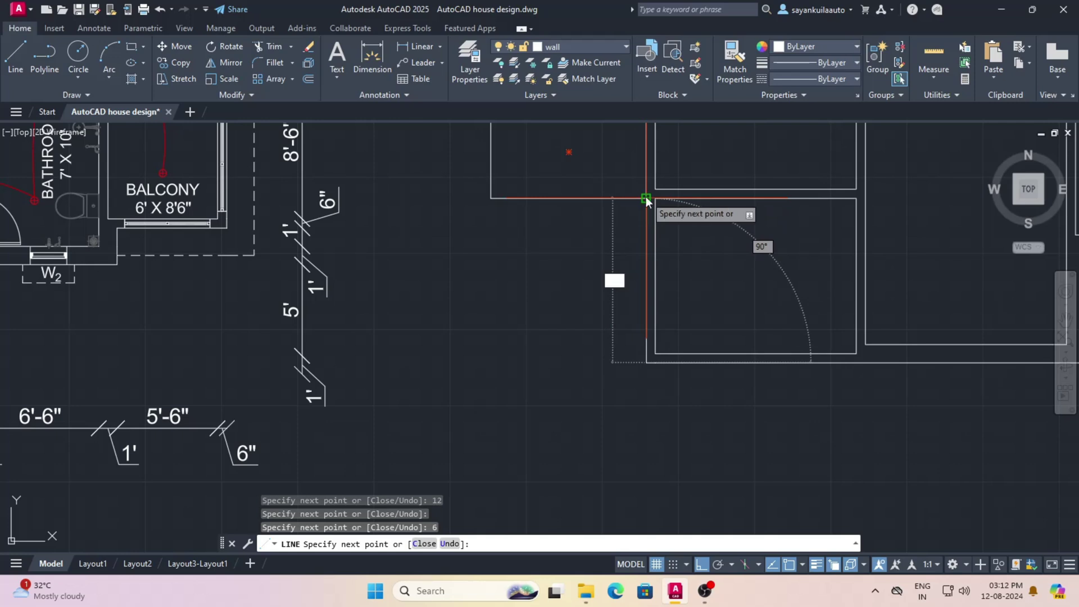
pyautogui.write("8'6")
pyautogui.press('Return')
pyautogui.scroll(4, 510, 234)
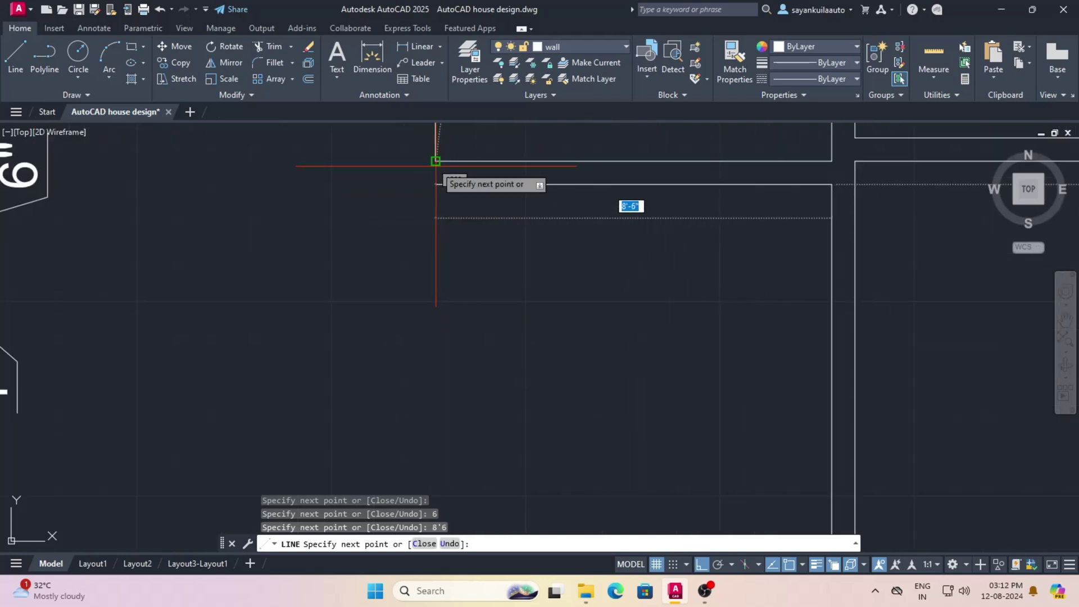
pyautogui.click(438, 185)
# Extend the outer wall line 12" further left past the utilities rectangle, checking the wall against the reference plan
pyautogui.scroll(-5, 612, 300)
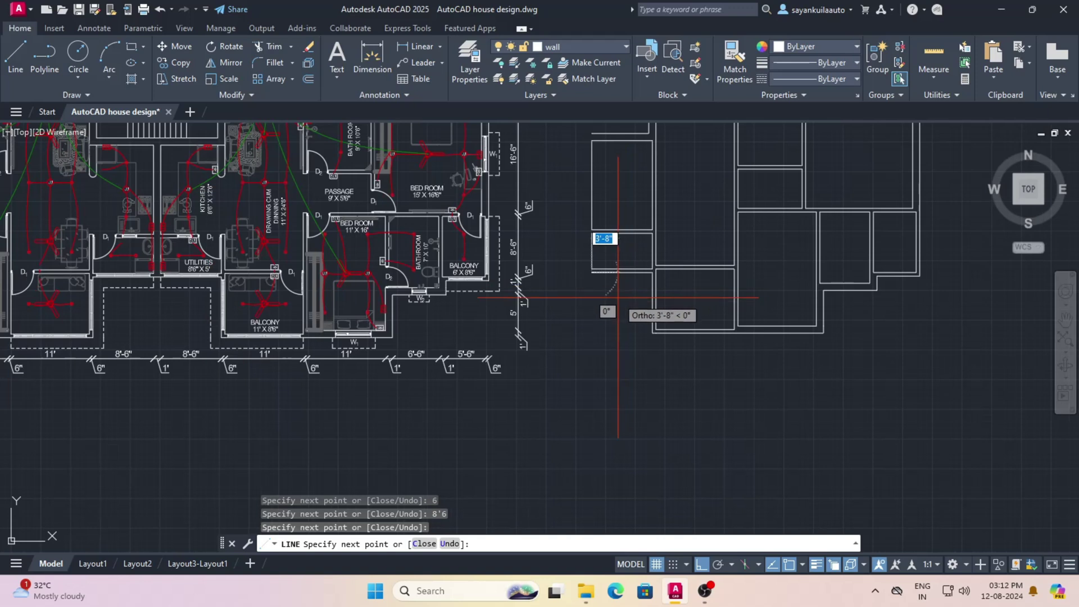
pyautogui.scroll(10, 152, 247)
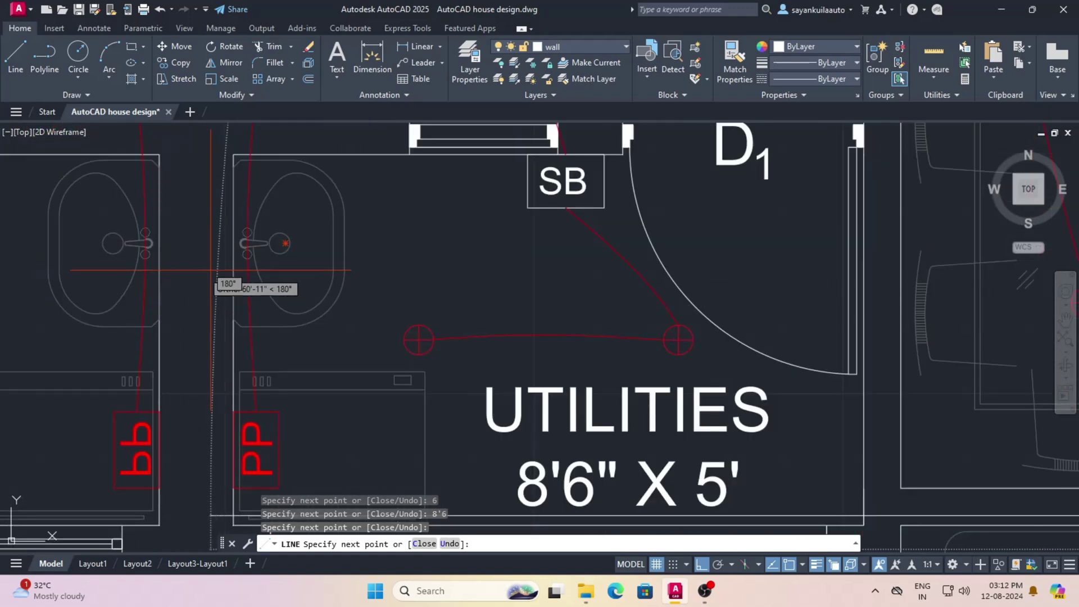
pyautogui.scroll(-3, 211, 267)
pyautogui.scroll(-2, 210, 267)
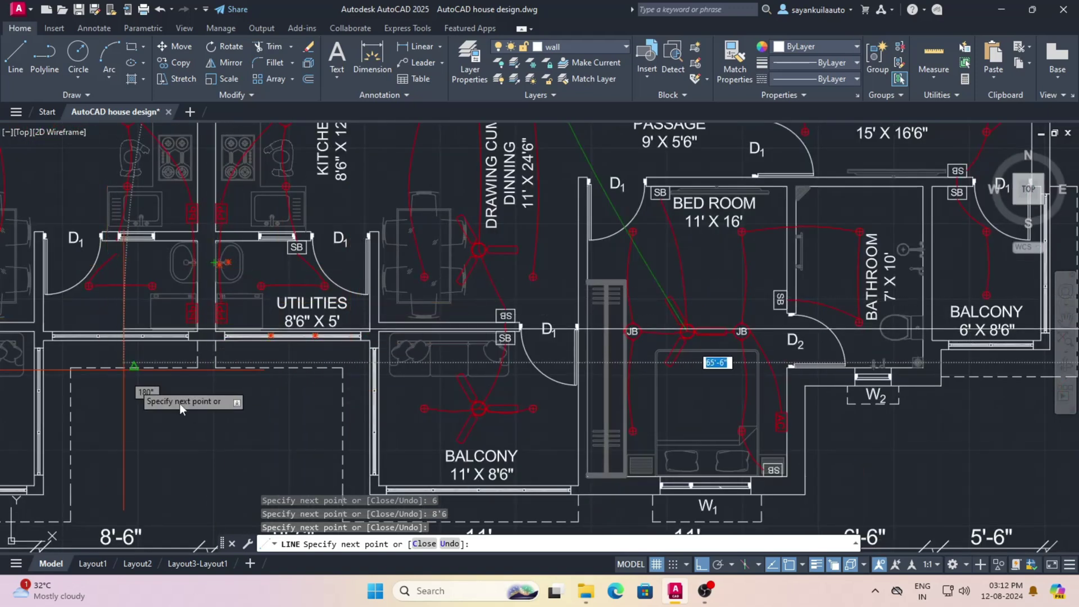
pyautogui.scroll(-3, 209, 397)
pyautogui.scroll(5, 628, 397)
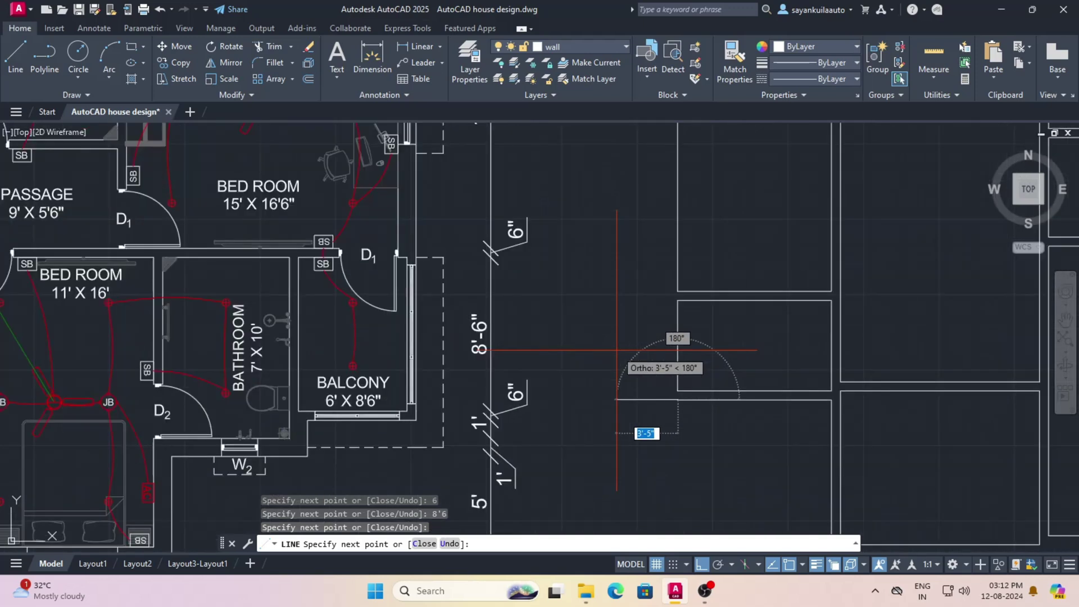
pyautogui.press('Return')
# Run the outer wall line up to the level of its start point above the kitchen, and close the outline there
pyautogui.scroll(-5, 627, 397)
pyautogui.scroll(6, 618, 438)
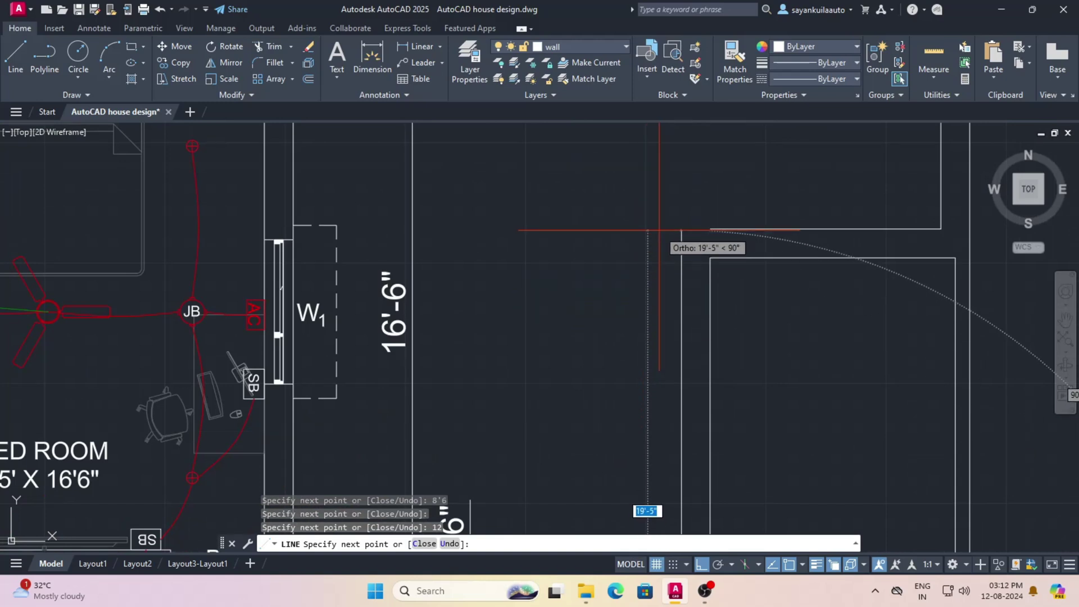
pyautogui.click(680, 229)
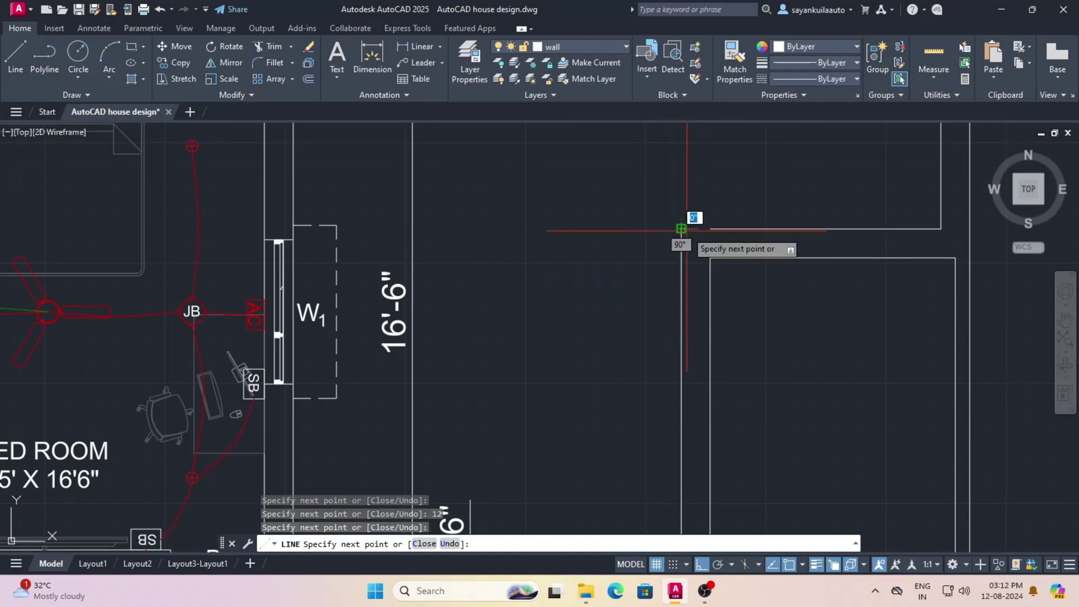
pyautogui.click(709, 228)
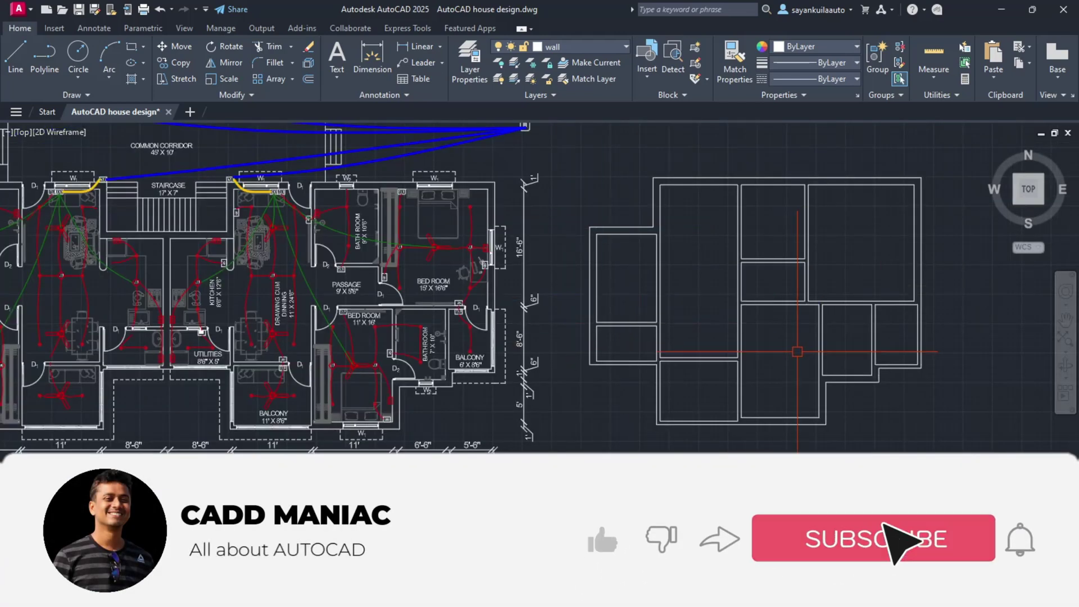
# Examine the reference plan around the drawing-cum-dining room, especially the position of entrance door D1 beside the bathroom wall
pyautogui.scroll(-1, 753, 414)
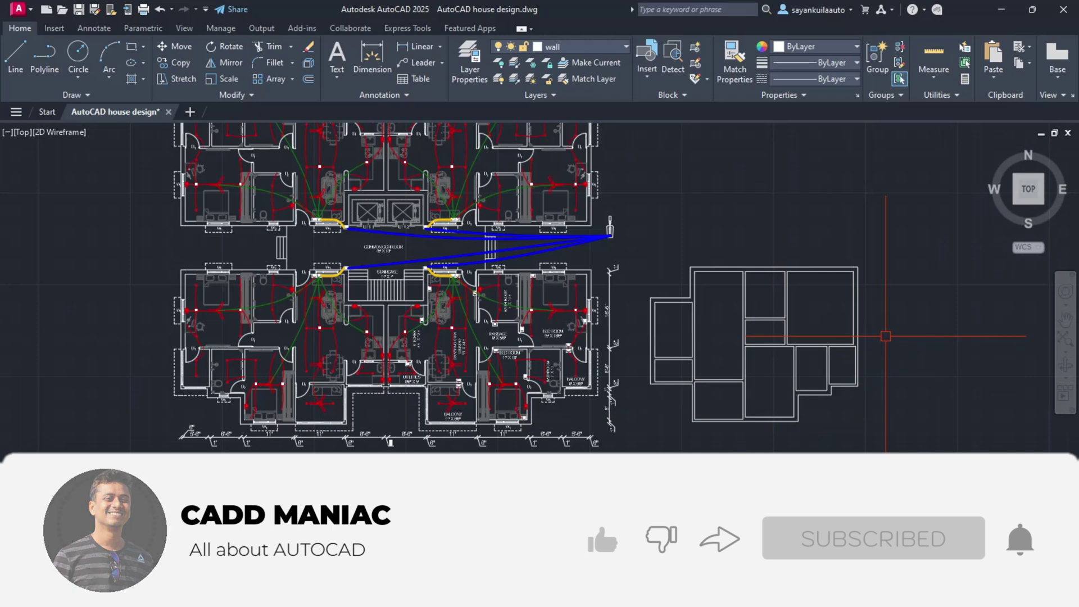
pyautogui.scroll(2, 885, 336)
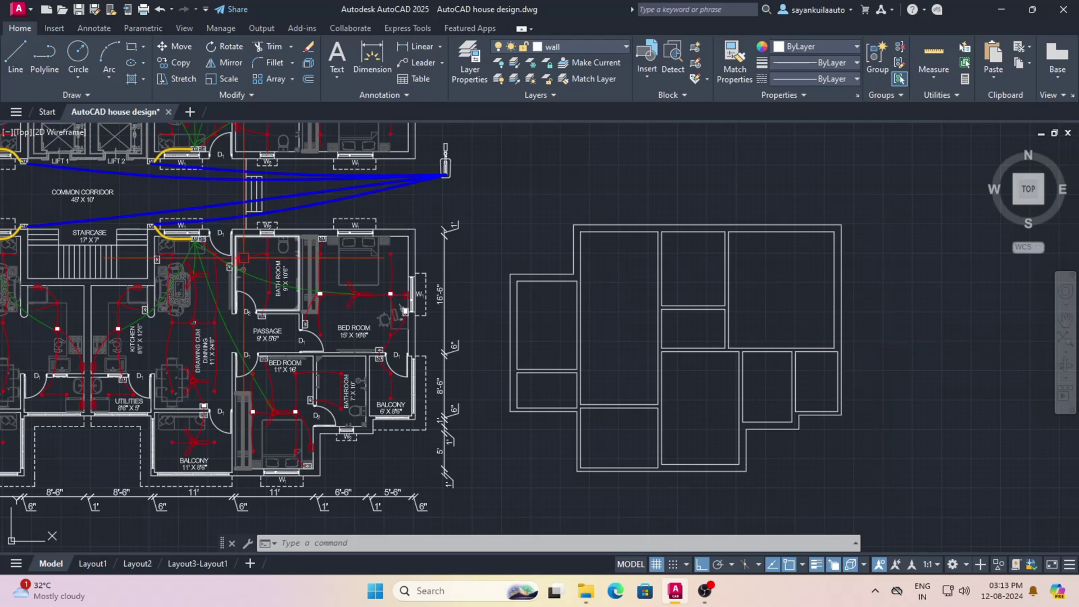
pyautogui.scroll(4, 195, 231)
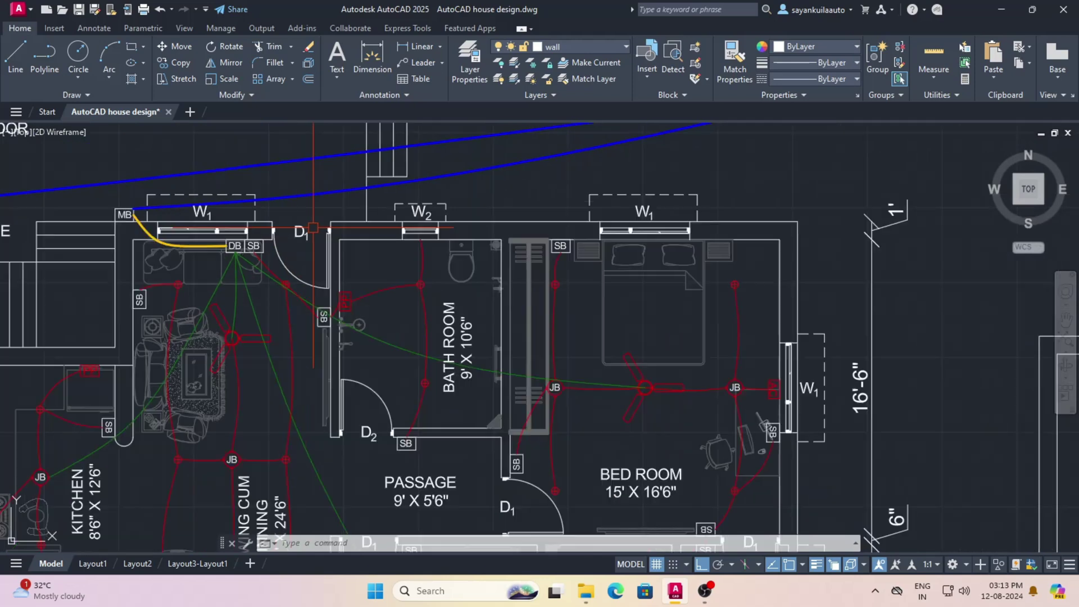
pyautogui.scroll(-4, 555, 284)
pyautogui.scroll(6, 432, 371)
pyautogui.scroll(-4, 431, 372)
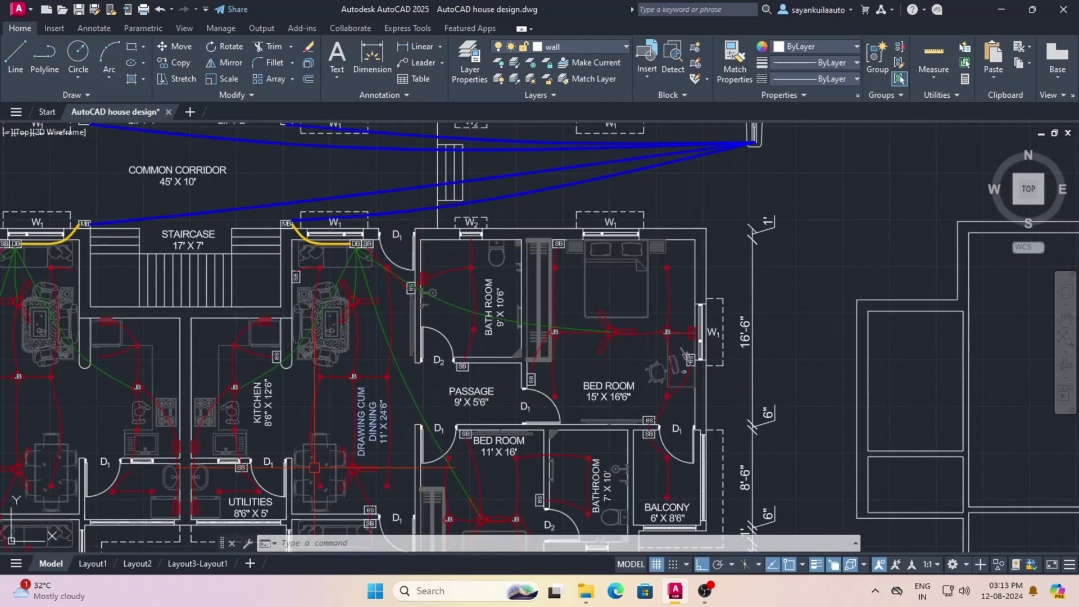
pyautogui.scroll(-3, 540, 286)
pyautogui.scroll(10, 560, 463)
pyautogui.scroll(-4, 560, 464)
pyautogui.scroll(-4, 560, 463)
pyautogui.scroll(8, 317, 163)
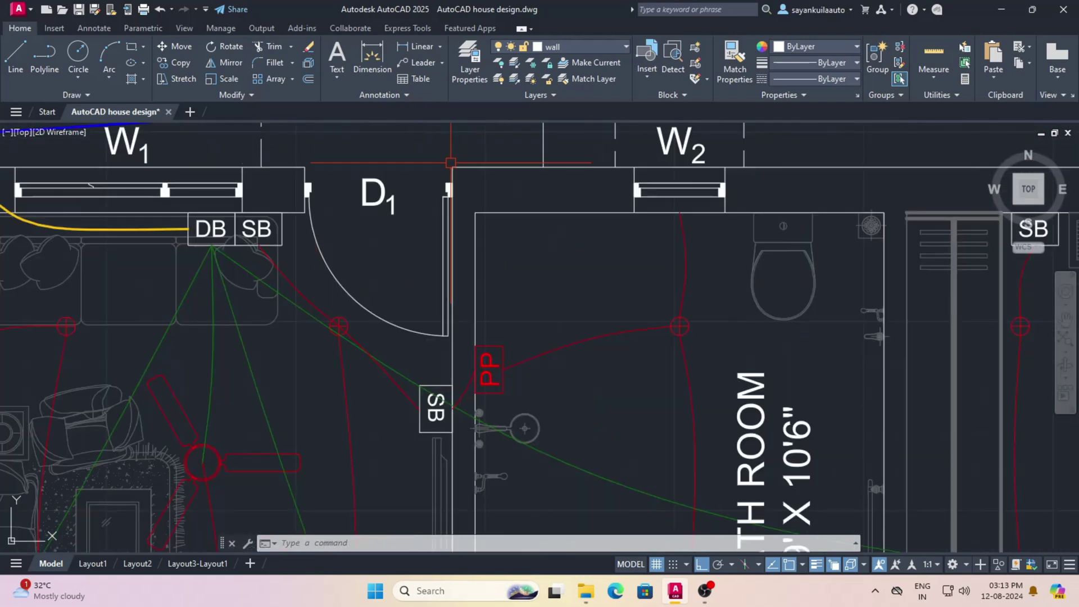
pyautogui.scroll(-8, 310, 239)
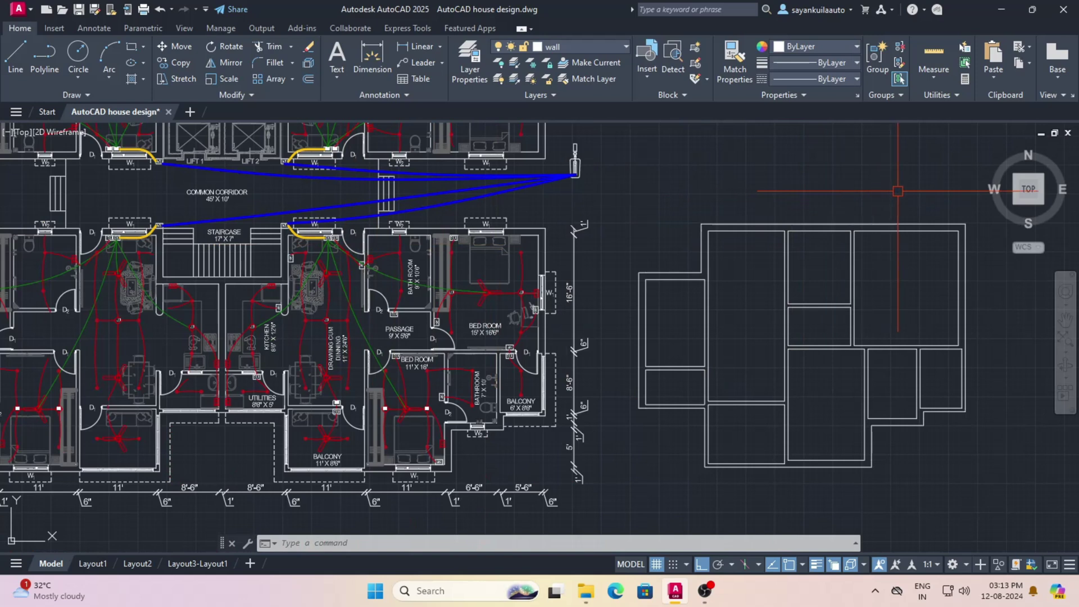
pyautogui.scroll(2, 826, 196)
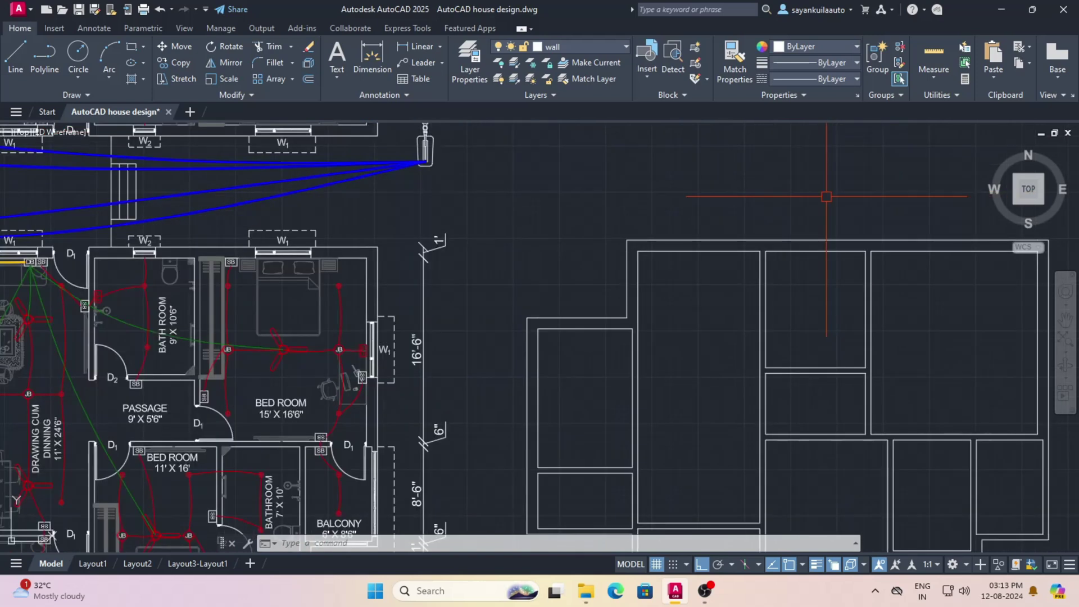
# Draw a line from the drawing-cum-dining room's upper-right corner up across the wall to the outer wall outline
pyautogui.press('Return')
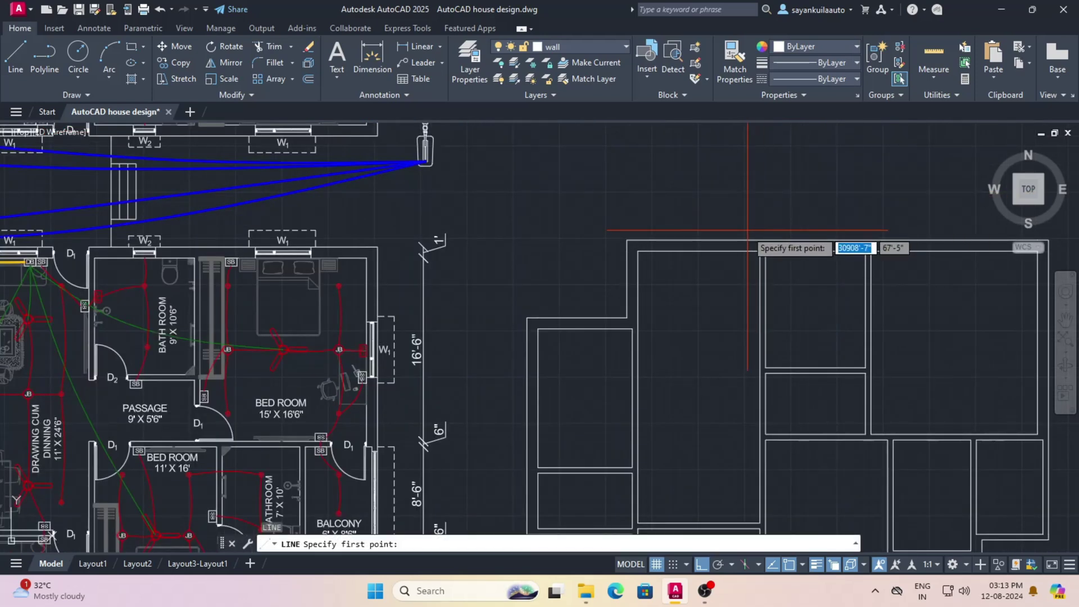
pyautogui.scroll(6, 756, 250)
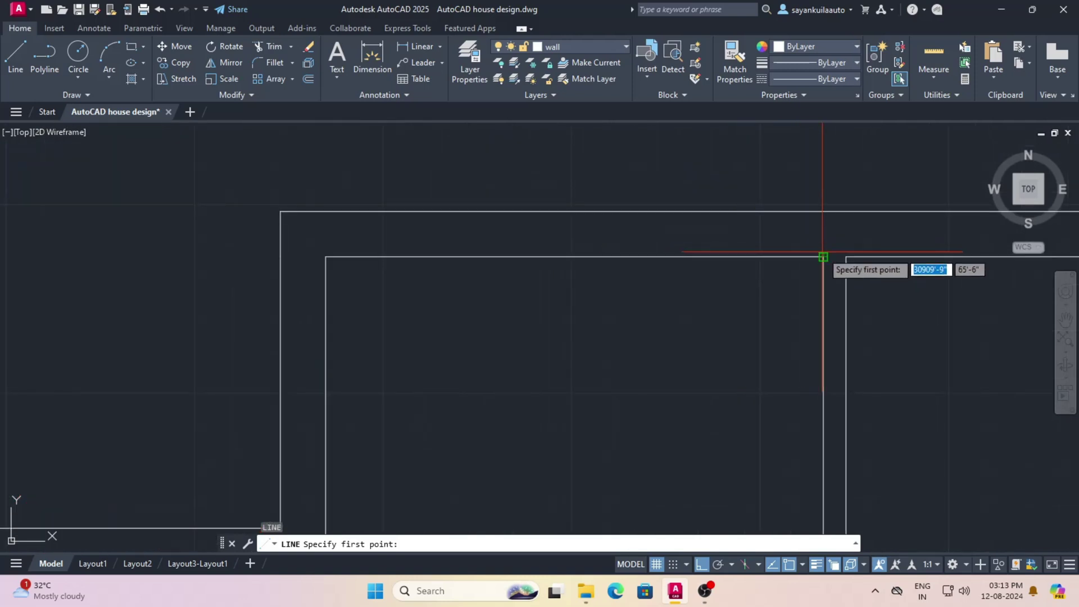
pyautogui.click(823, 256)
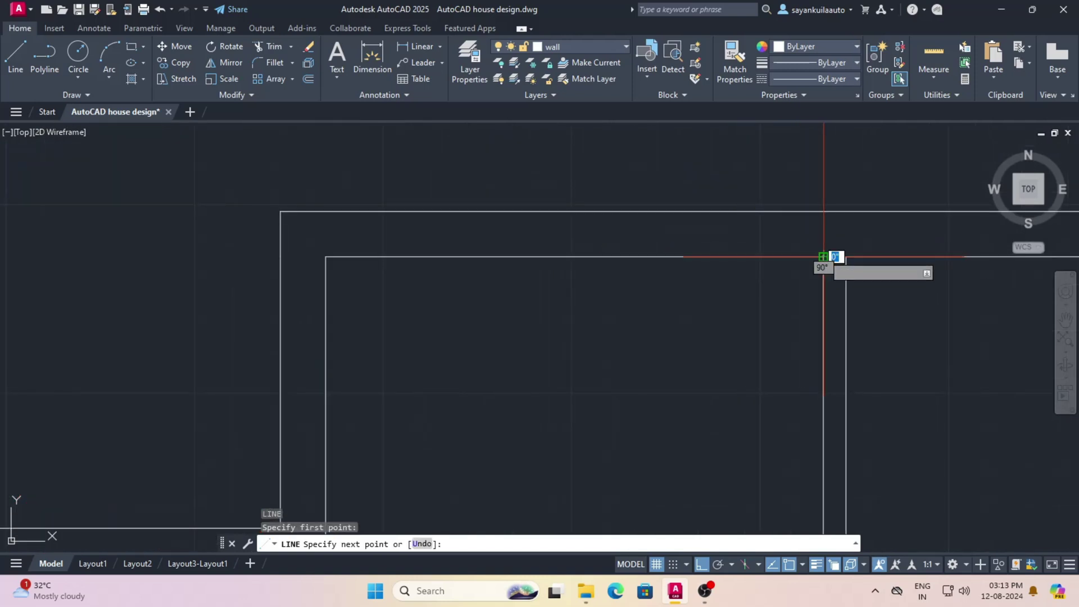
pyautogui.click(823, 212)
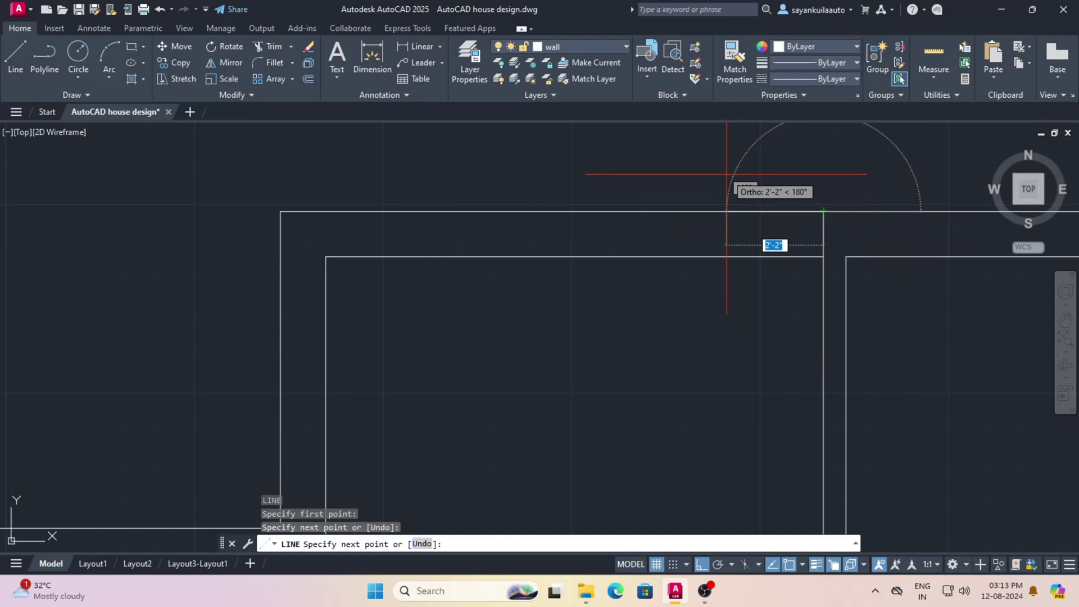
pyautogui.press('Escape')
pyautogui.scroll(-6, 775, 174)
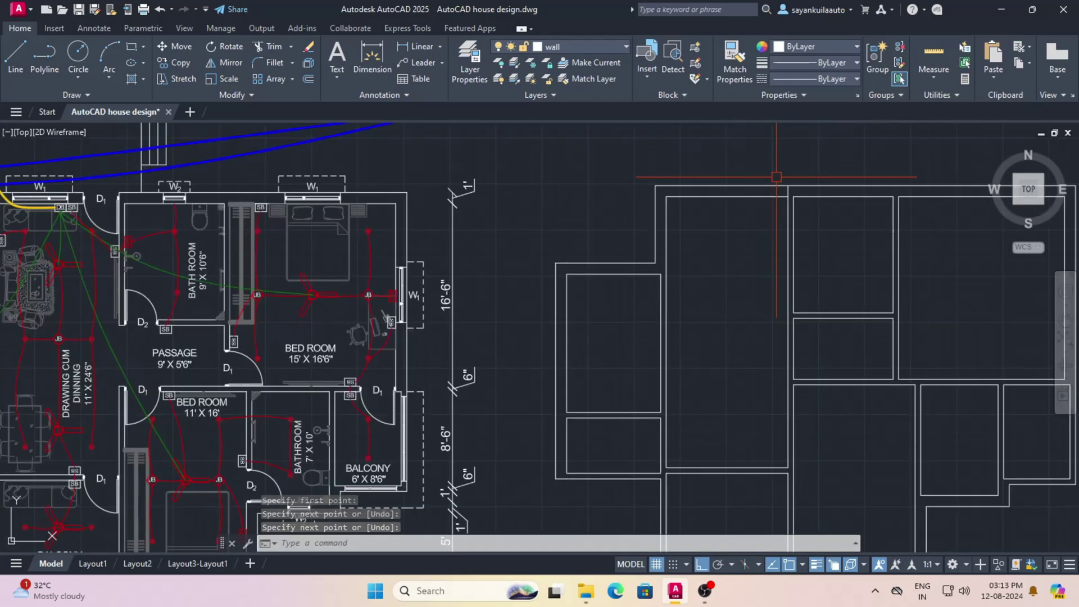
# Draw a line from the passage's upper-left corner across the wall to the drawing-cum-dining room's right edge
pyautogui.scroll(5, 799, 339)
pyautogui.press('Return')
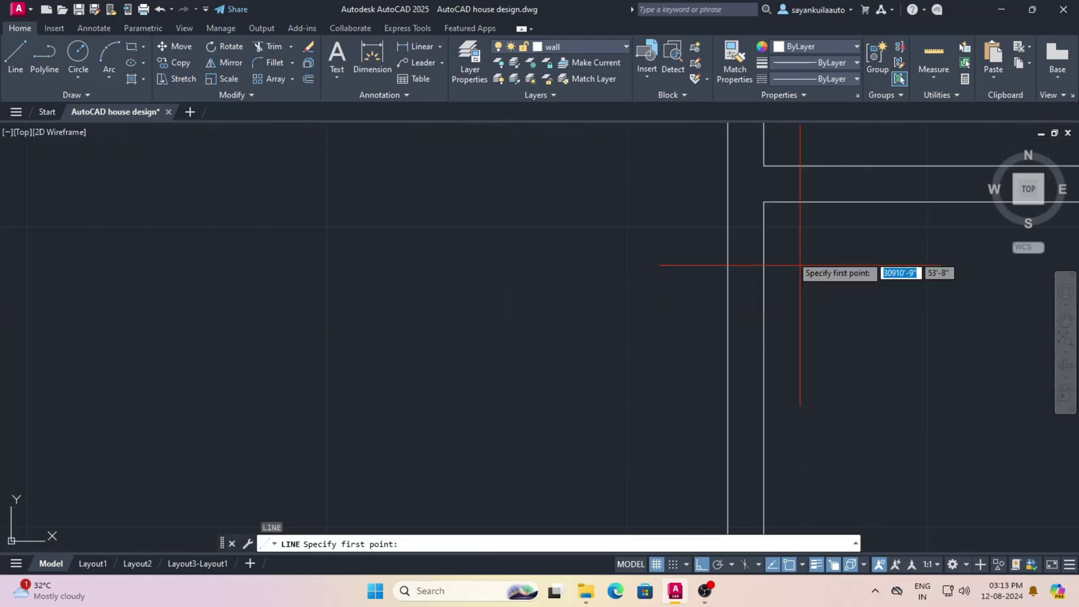
pyautogui.click(764, 201)
pyautogui.click(728, 202)
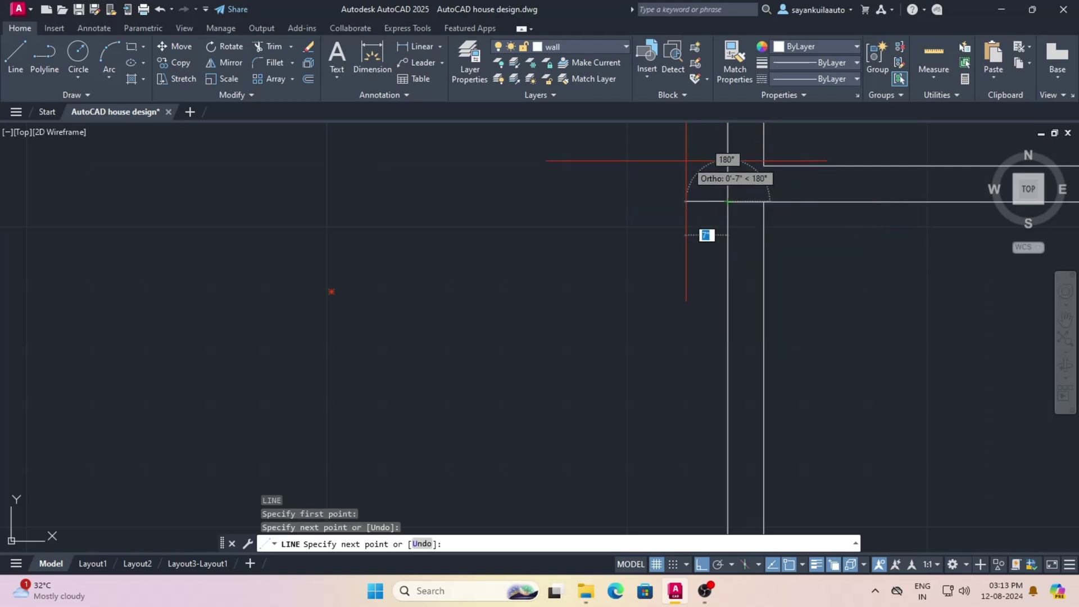
pyautogui.press('Return')
pyautogui.scroll(-4, 692, 194)
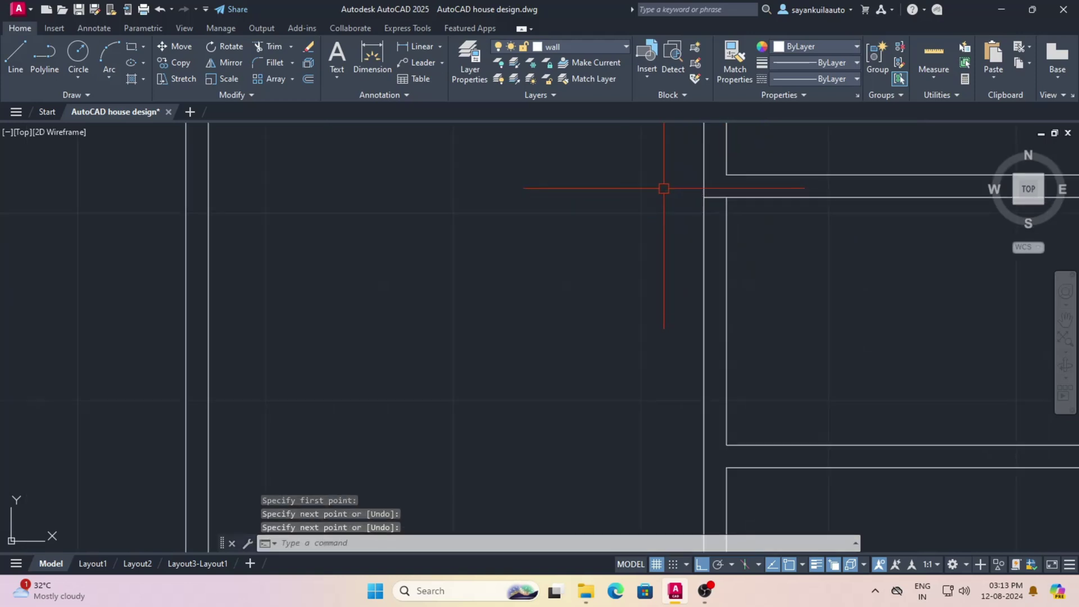
# Draw a line from the passage's lower-left corner across the wall to the drawing-cum-dining room's right edge
pyautogui.press('Return')
pyautogui.scroll(2, 722, 343)
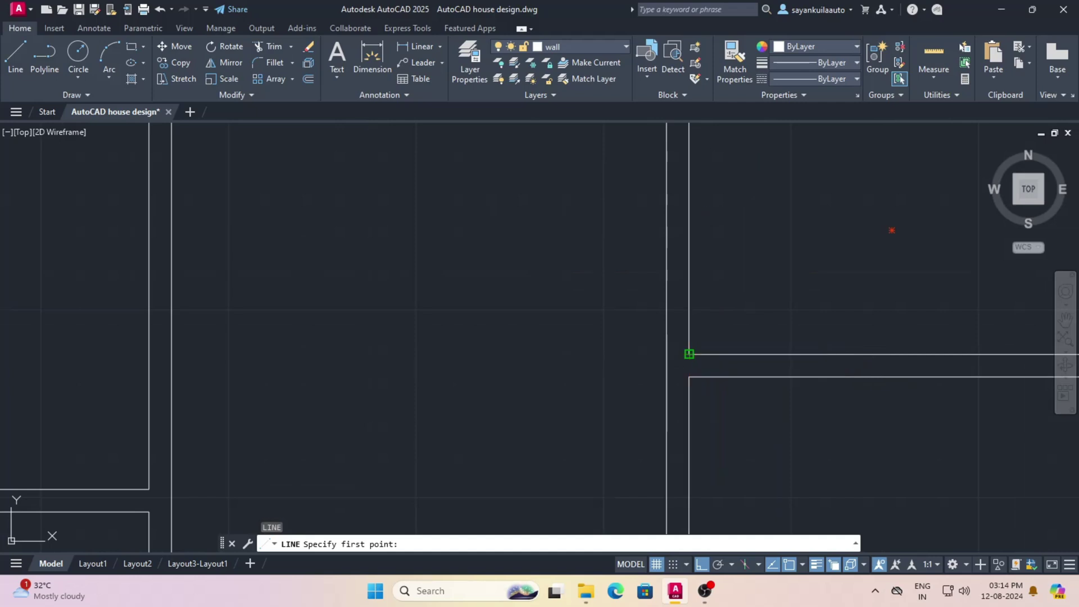
pyautogui.click(667, 354)
pyautogui.press('Return')
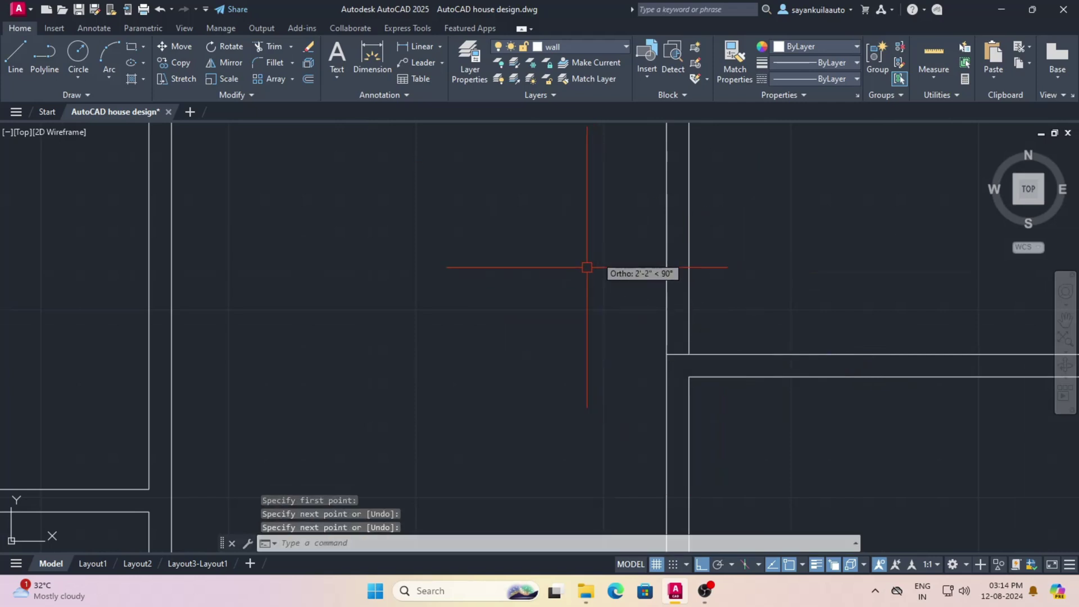
pyautogui.scroll(-3, 600, 340)
pyautogui.scroll(-3, 634, 318)
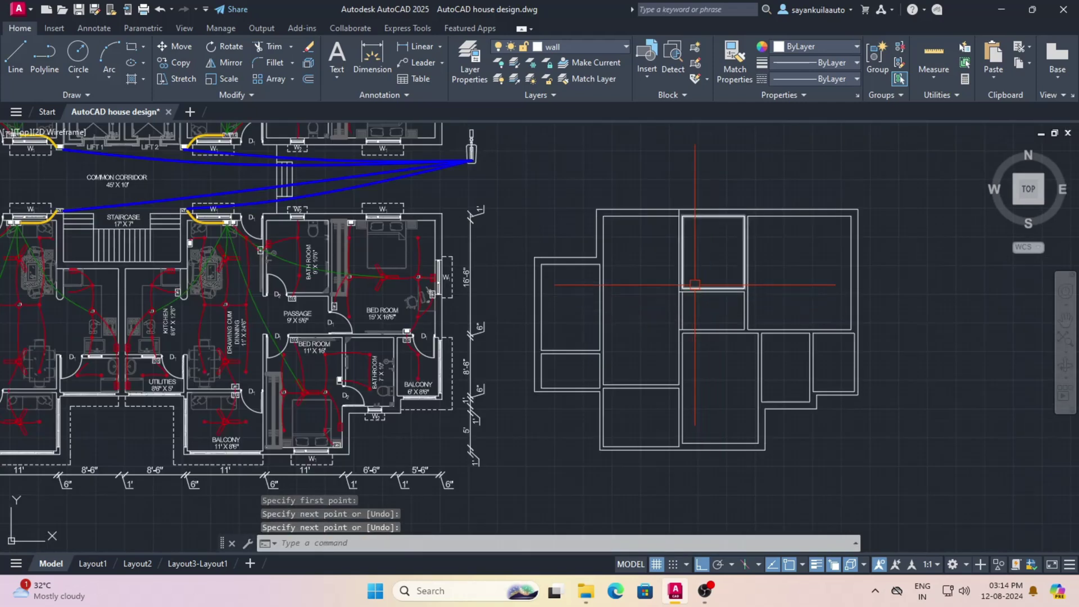
# Connect the passage's upper-left corner to the lower-left corner of the 9' x 10'6" bathroom with a short vertical line
pyautogui.scroll(4, 695, 299)
pyautogui.press('Return')
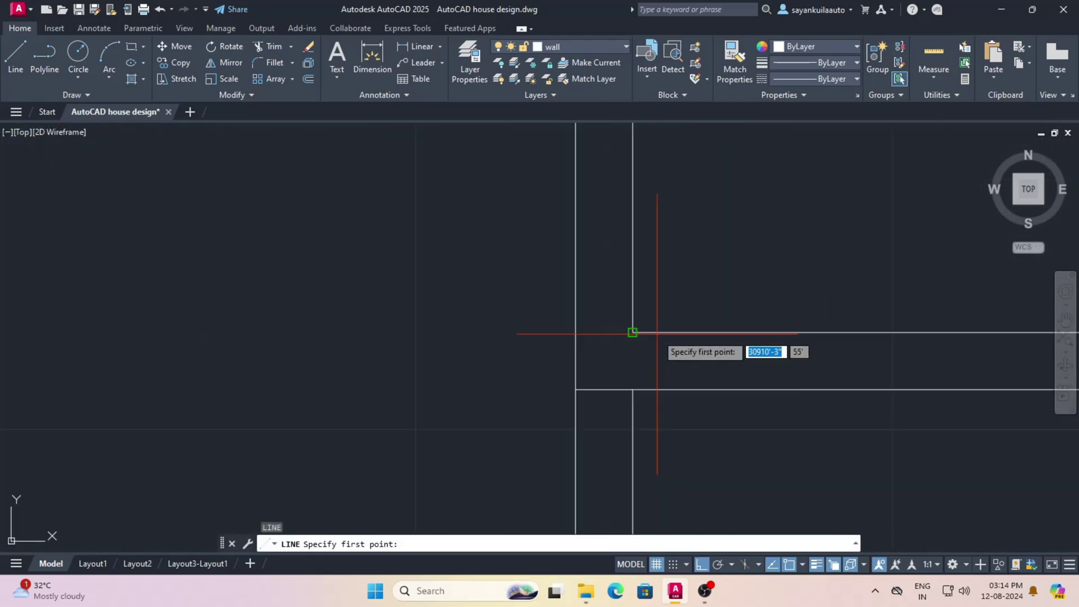
pyautogui.click(632, 389)
pyautogui.click(632, 332)
pyautogui.press('Return')
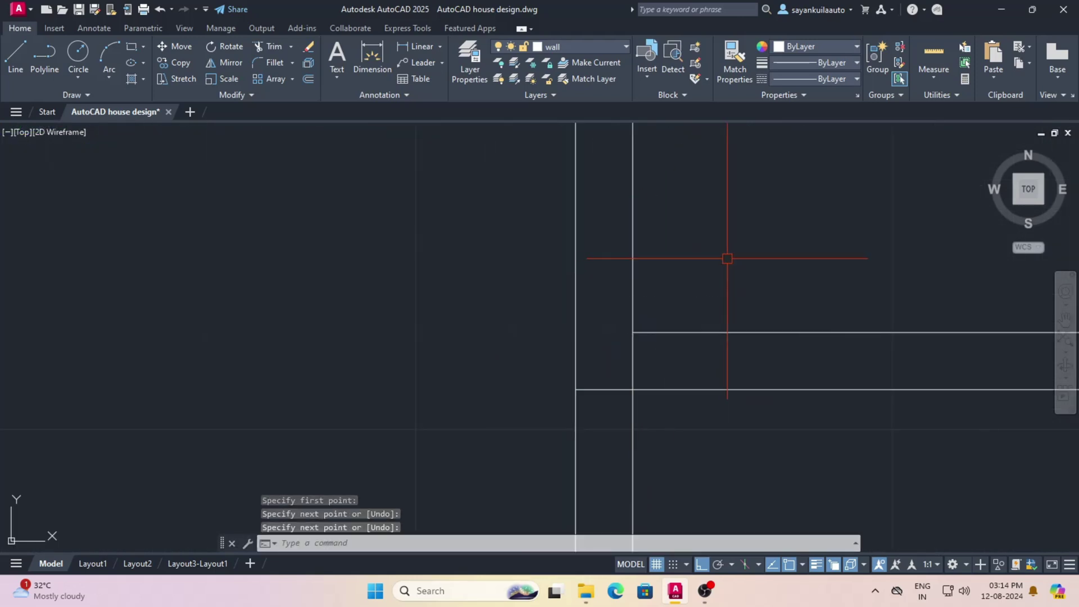
pyautogui.scroll(-3, 696, 219)
# Connect the passage's lower-left corner to the upper-left corner of the 11' x 16' bedroom with a short vertical line
pyautogui.scroll(5, 707, 279)
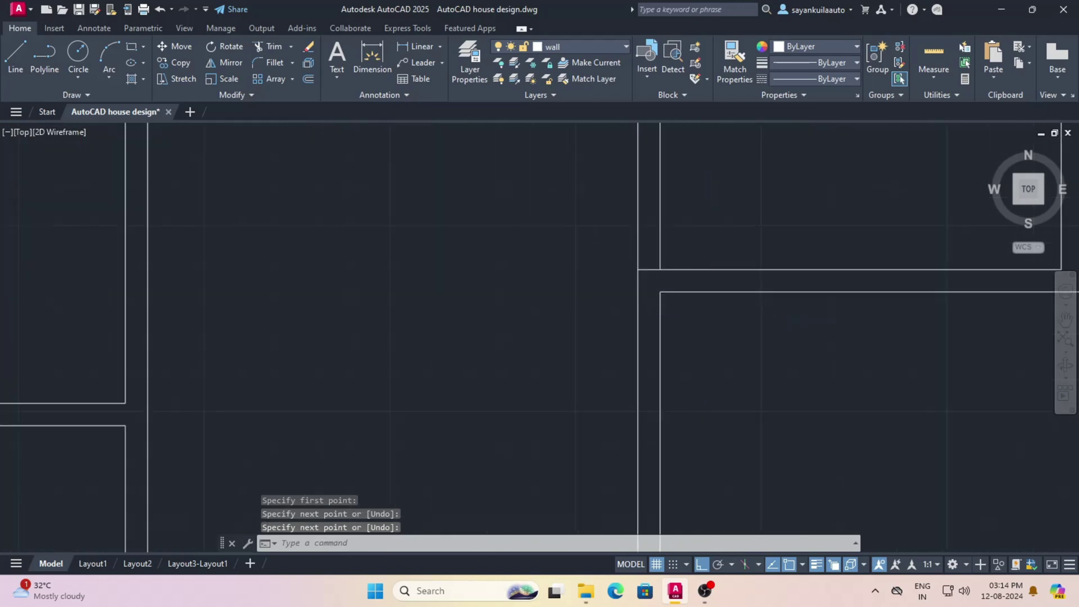
pyautogui.press('Return')
pyautogui.click(636, 245)
pyautogui.click(636, 282)
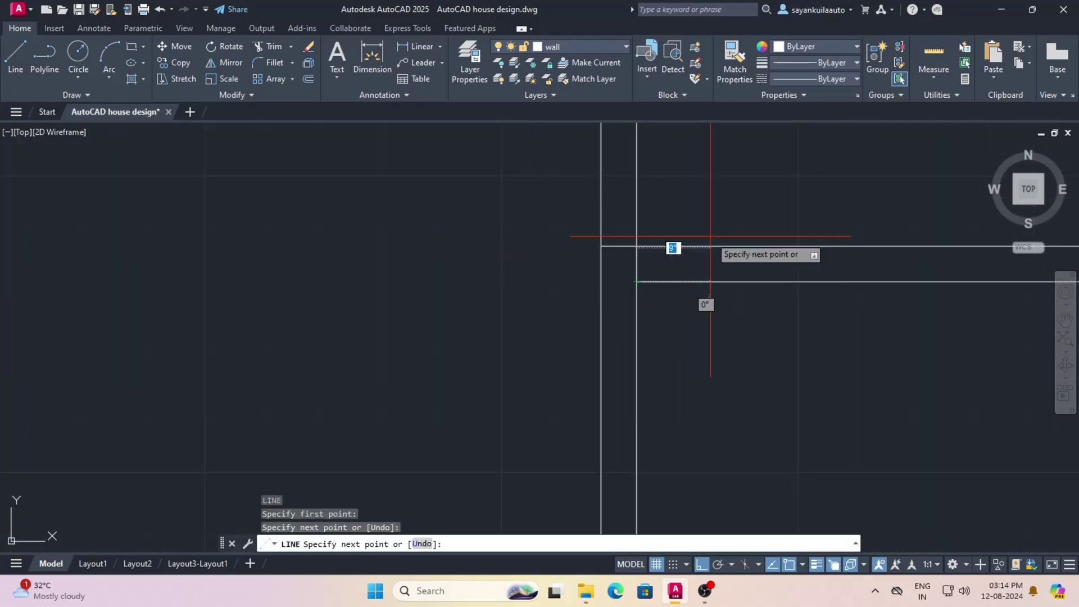
pyautogui.press('Return')
pyautogui.scroll(-5, 715, 234)
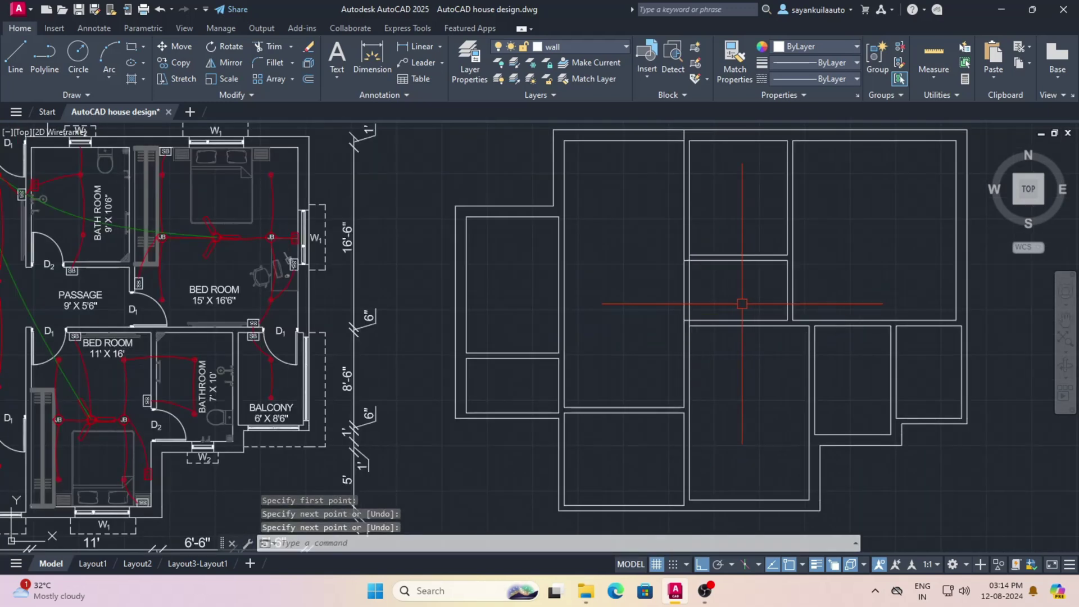
# Connect the passage's lower-right corner to the lower-left corner of the 15' x 16'6" bedroom with a short horizontal line
pyautogui.scroll(5, 809, 304)
pyautogui.press('Return')
pyautogui.click(719, 366)
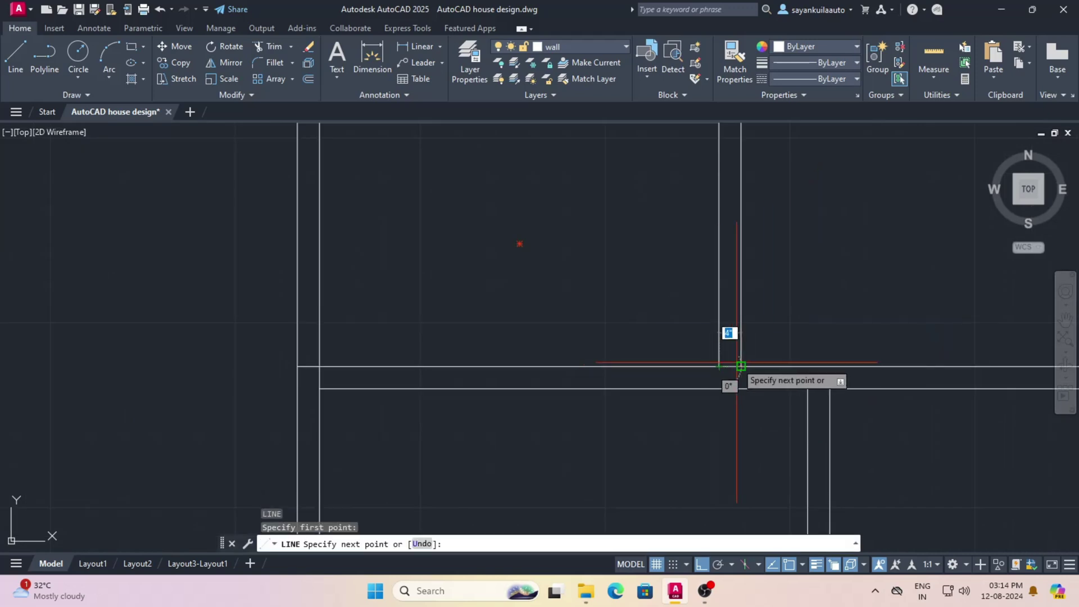
pyautogui.click(741, 366)
pyautogui.press('Return')
pyautogui.scroll(-5, 714, 290)
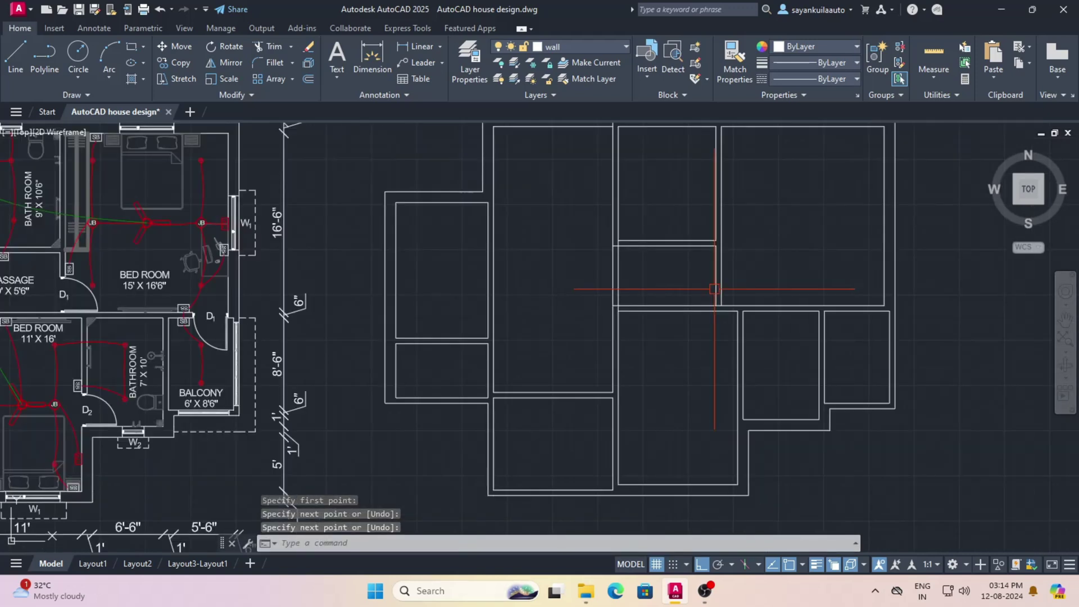
# Draw a line from the 7' x 10' bathroom's lower-left corner across the wall to the 11' x 16' bedroom's right edge
pyautogui.scroll(5, 787, 348)
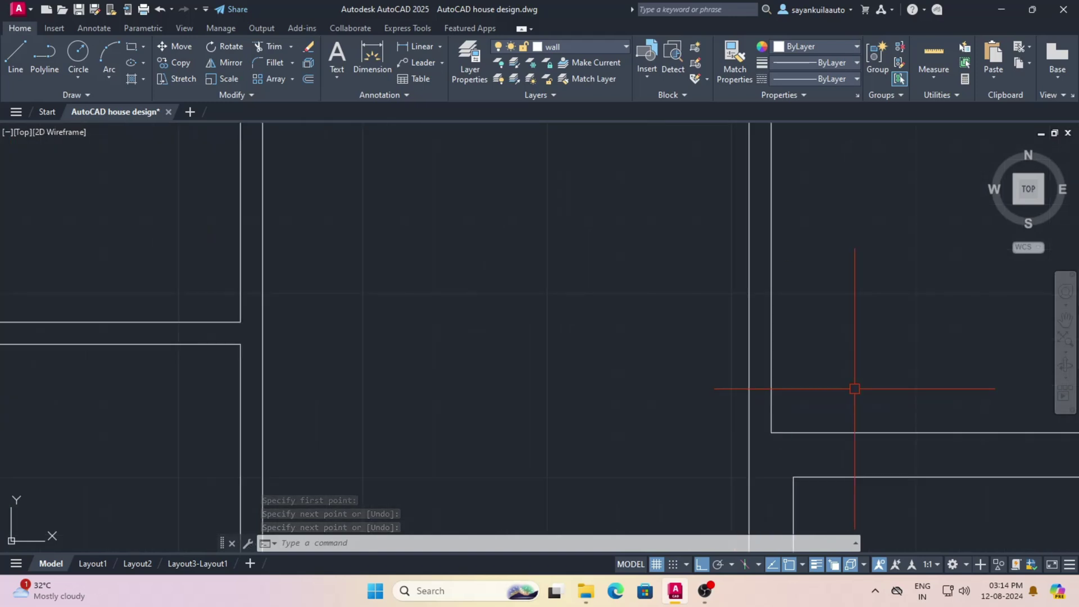
pyautogui.press('Return')
pyautogui.click(771, 431)
pyautogui.click(826, 351)
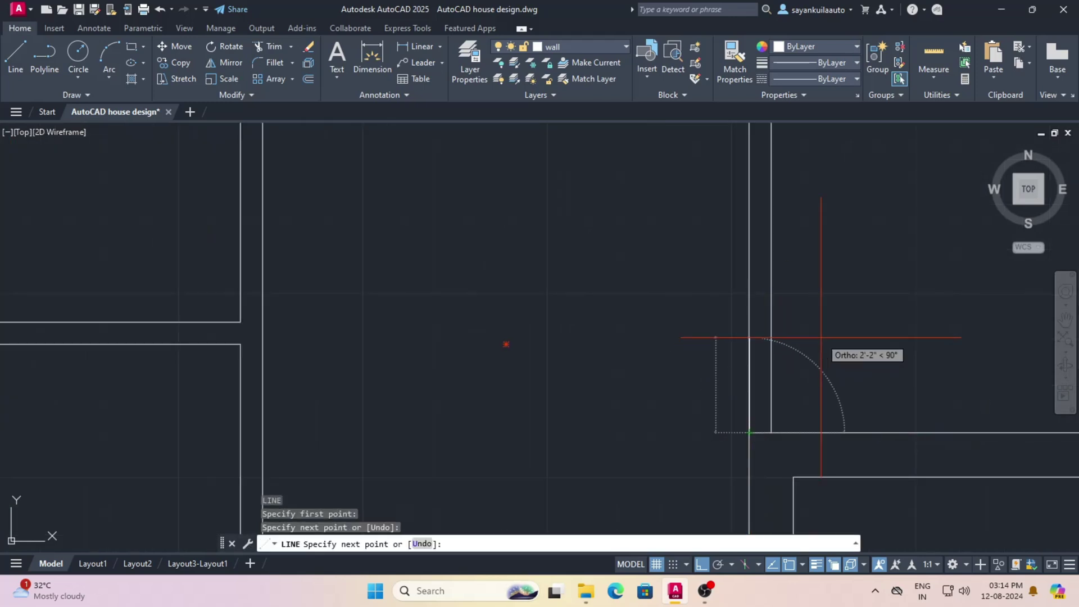
pyautogui.press('Return')
pyautogui.scroll(-5, 796, 360)
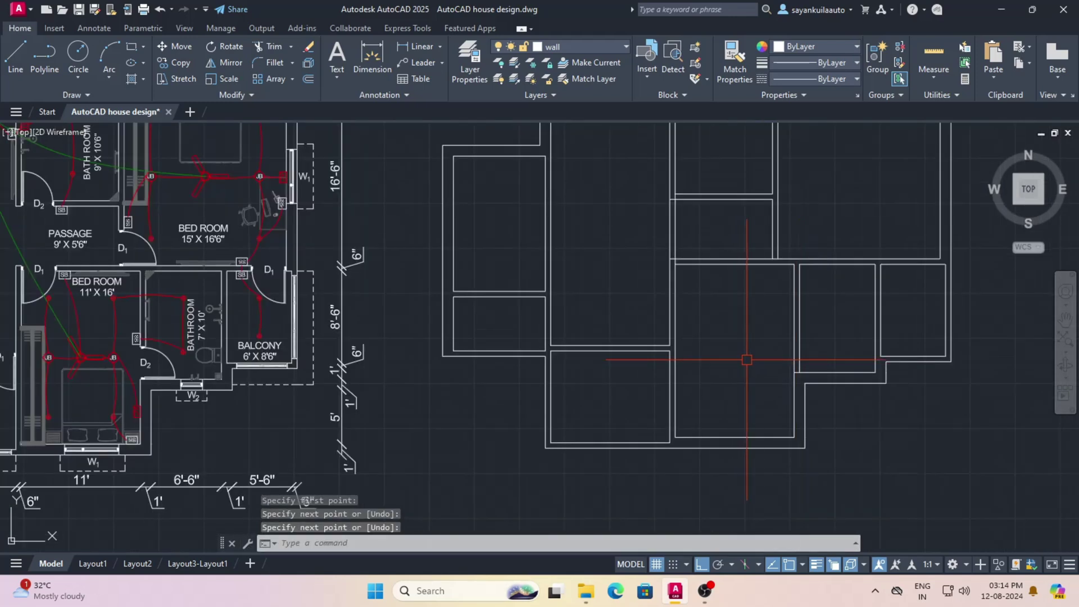
# Draw a short line from the 15' x 16'6" bedroom's lower-right corner across the wall gap above the small balcony
pyautogui.scroll(5, 968, 265)
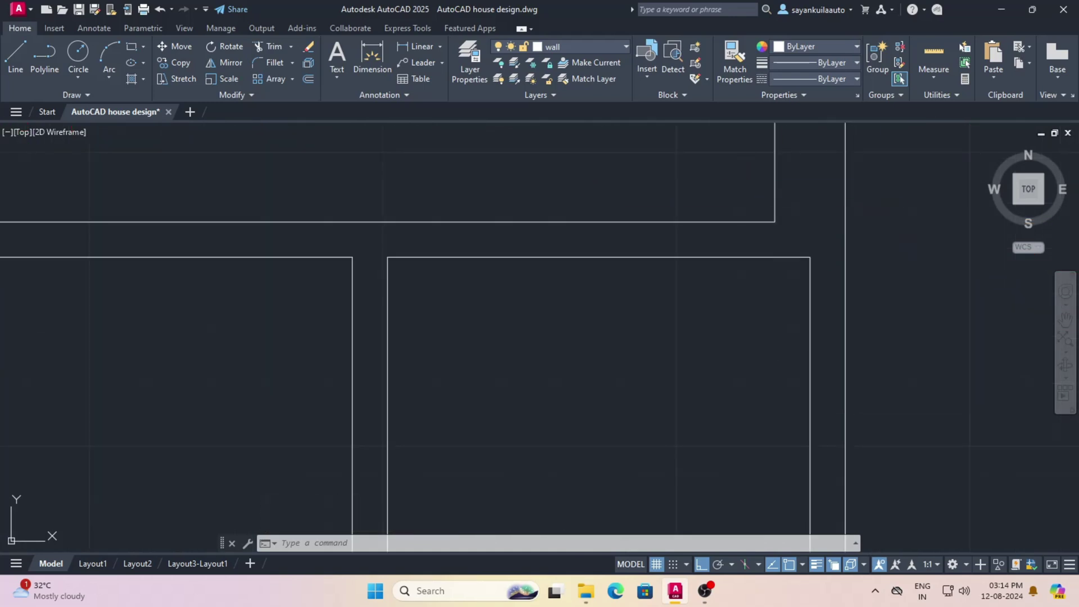
pyautogui.press('Return')
pyautogui.click(773, 221)
pyautogui.click(800, 224)
pyautogui.press('Return')
pyautogui.scroll(-5, 847, 237)
pyautogui.scroll(-5, 847, 237)
pyautogui.scroll(1, 587, 162)
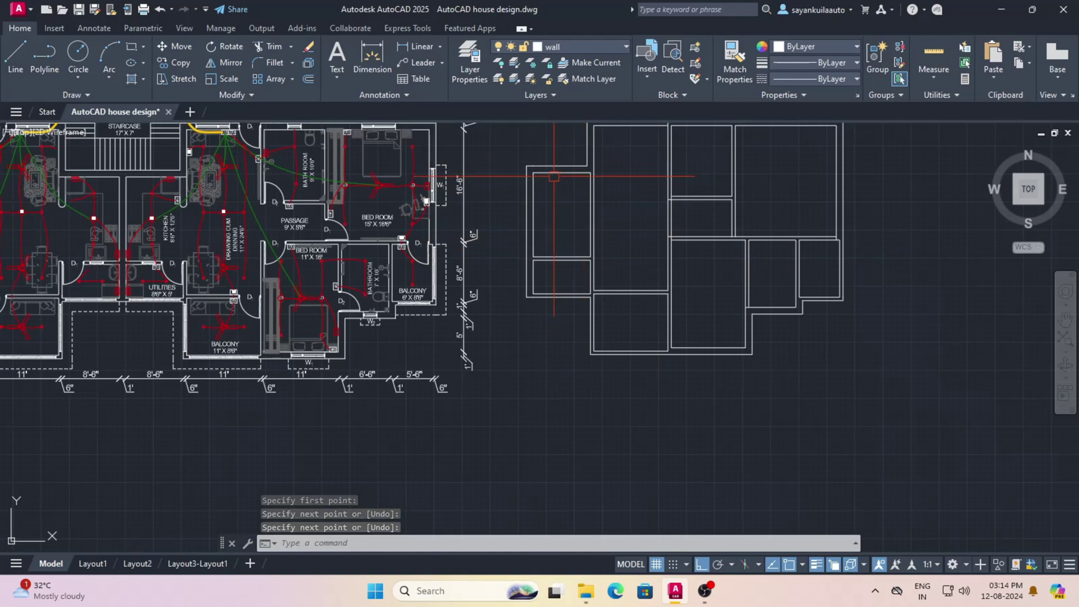
# Draw a line from the kitchen's upper-right corner across the wall to the drawing-cum-dining room's left edge
pyautogui.scroll(5, 554, 177)
pyautogui.press('Return')
pyautogui.click(655, 237)
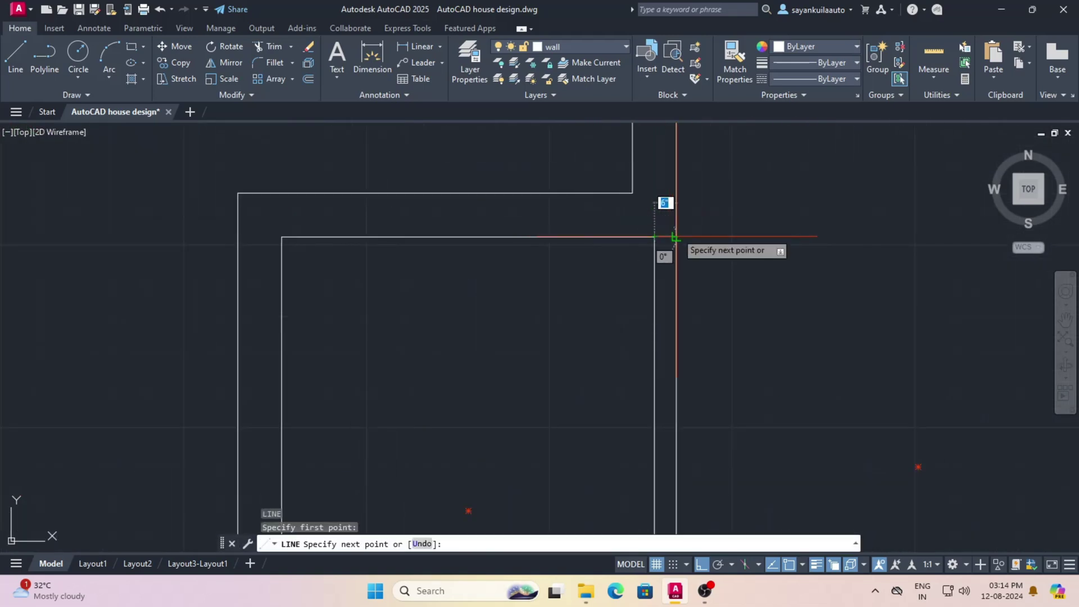
pyautogui.click(676, 237)
pyautogui.press('Return')
pyautogui.scroll(-5, 696, 209)
# Draw a line from the kitchen's lower-right corner across the wall to the drawing-cum-dining room's left edge
pyautogui.scroll(3, 678, 288)
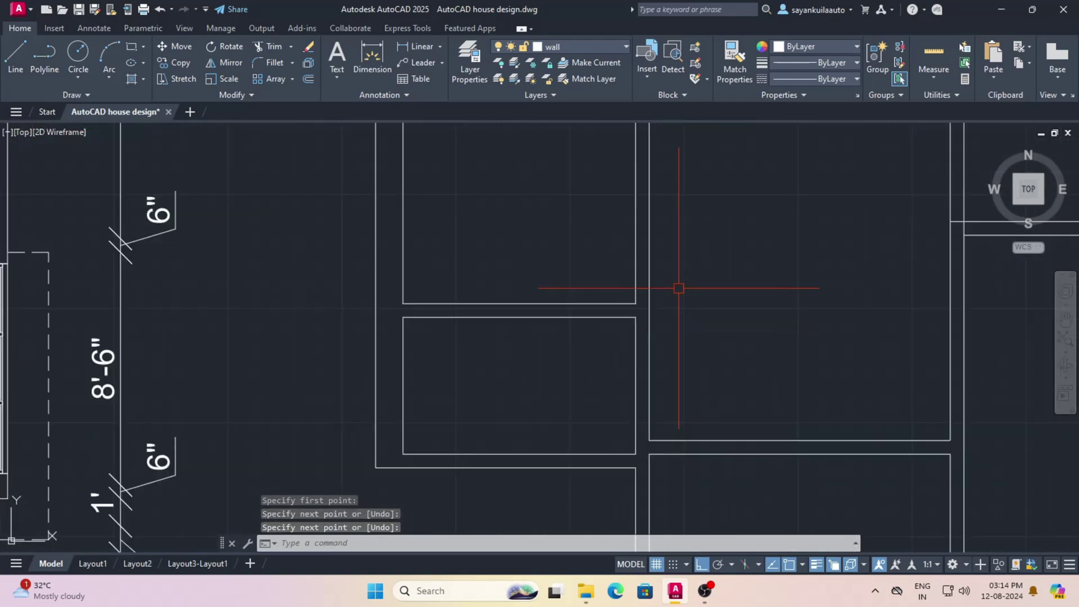
pyautogui.press('Return')
pyautogui.click(636, 304)
pyautogui.click(649, 303)
pyautogui.press('Return')
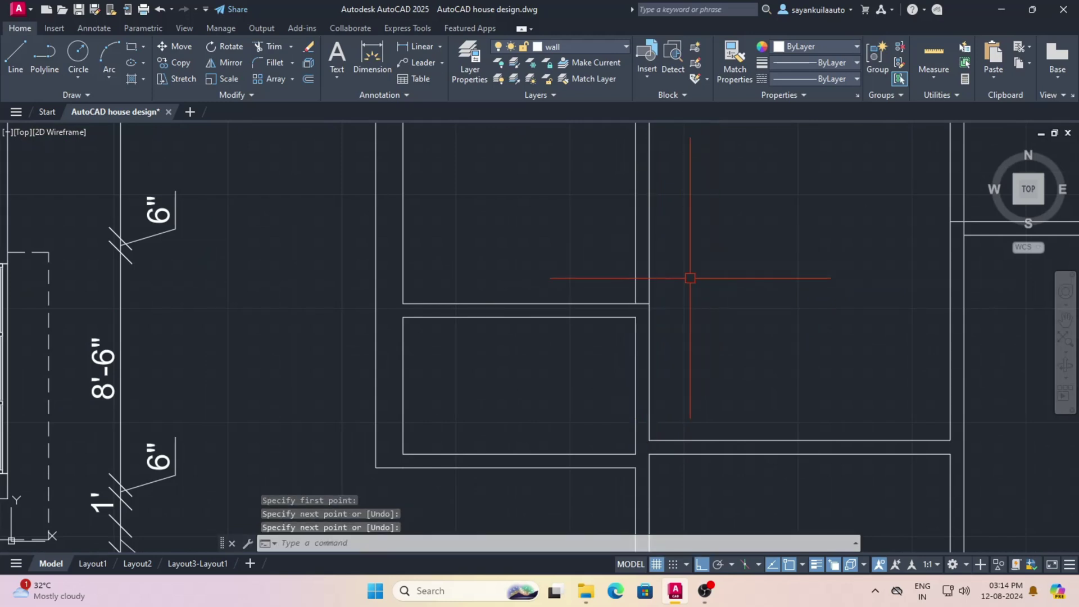
pyautogui.scroll(-4, 689, 277)
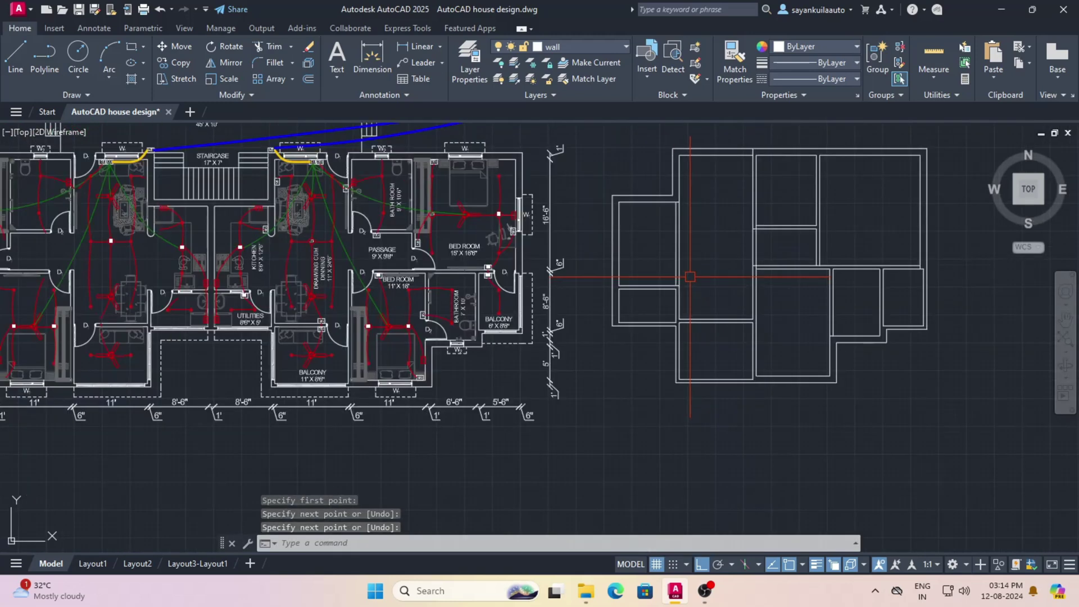
# Connect the kitchen's lower-right corner to the utilities rectangle's upper-right corner with a short vertical line
pyautogui.scroll(4, 684, 304)
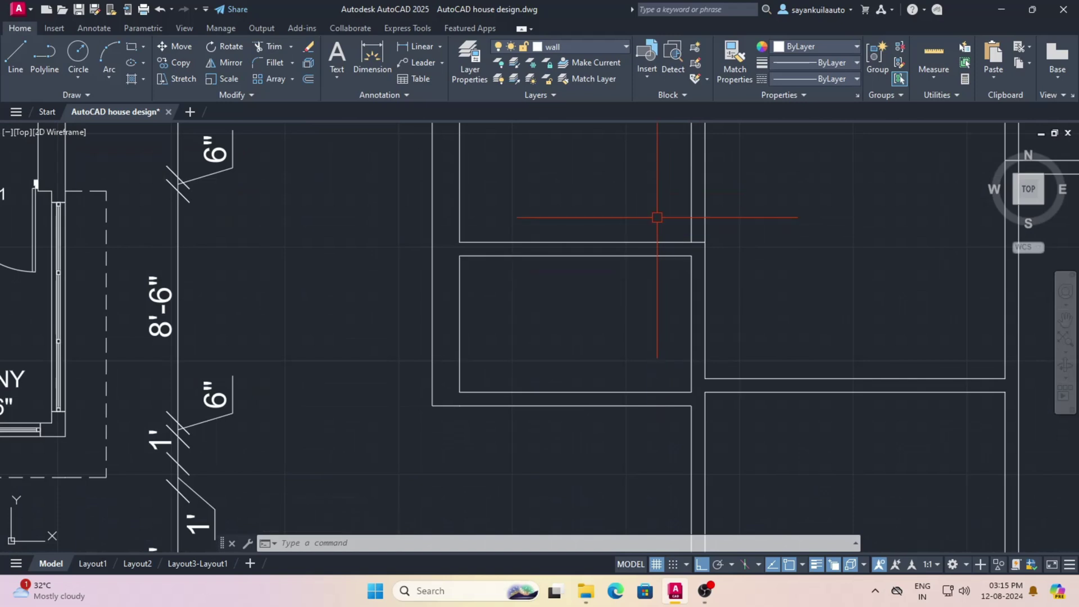
pyautogui.press('Return')
pyautogui.scroll(3, 711, 236)
pyautogui.click(717, 245)
pyautogui.click(717, 280)
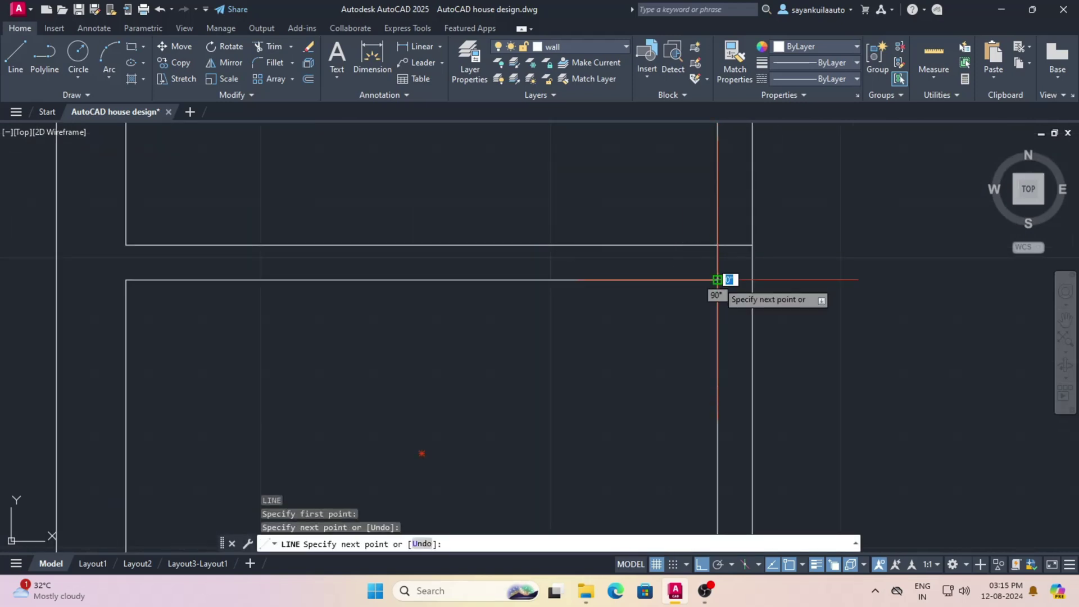
pyautogui.press('Return')
pyautogui.scroll(-4, 539, 214)
pyautogui.scroll(-2, 539, 215)
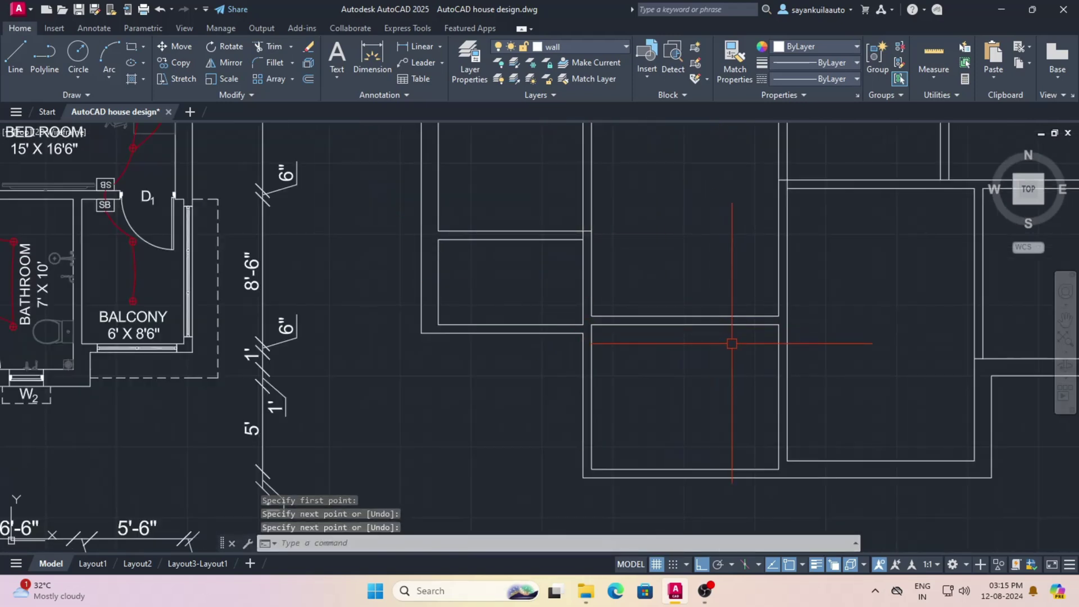
# Connect the drawing-cum-dining room's lower-right corner to the large balcony's upper-right corner with a short vertical line
pyautogui.scroll(-2, 732, 345)
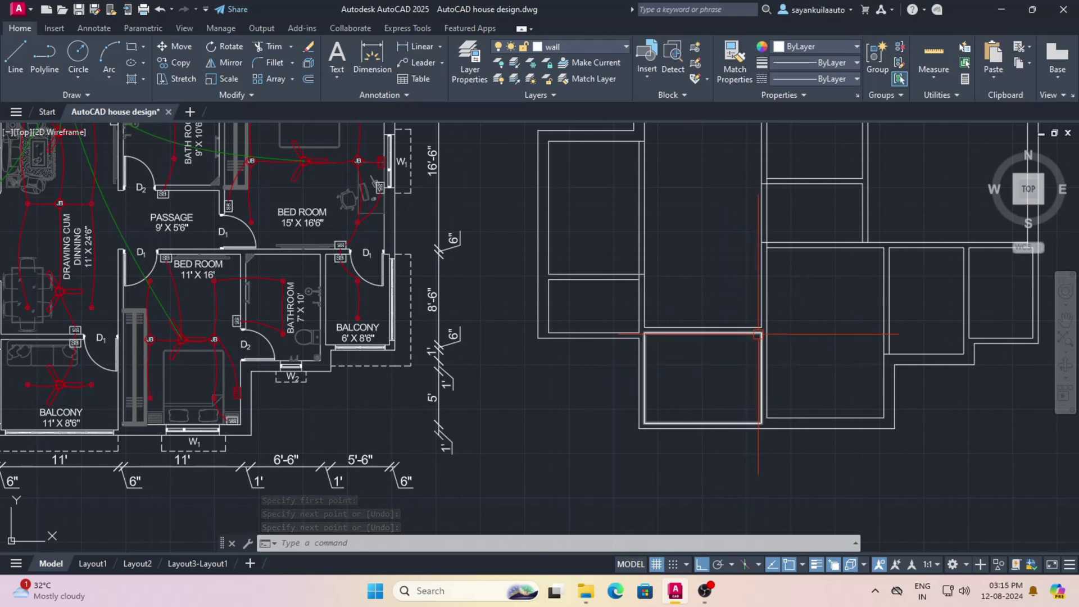
pyautogui.scroll(5, 674, 340)
pyautogui.press('Return')
pyautogui.click(800, 248)
pyautogui.click(800, 304)
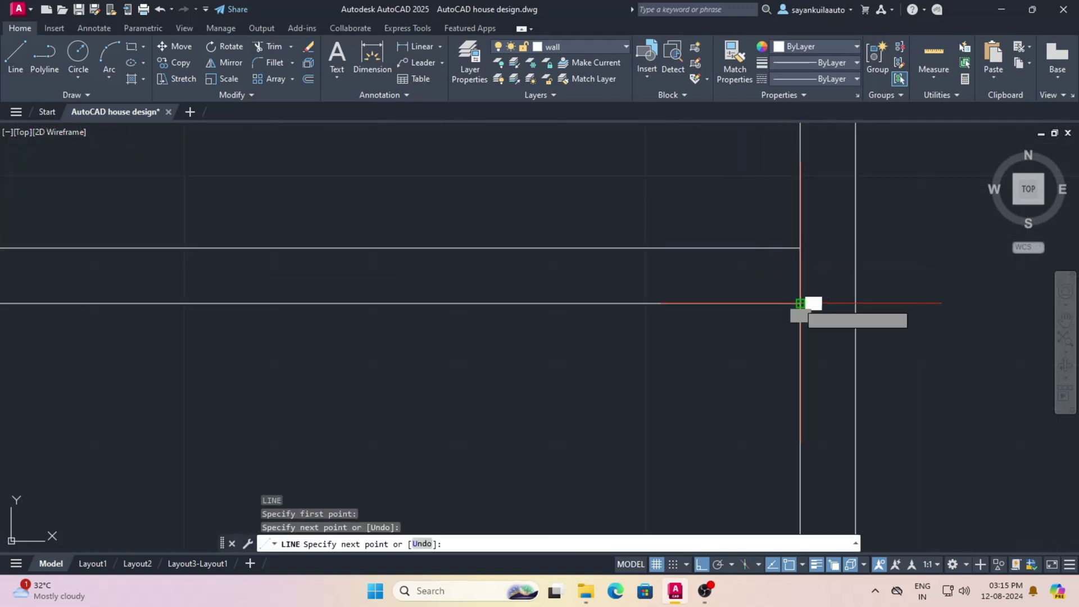
pyautogui.press('Return')
pyautogui.scroll(-6, 646, 380)
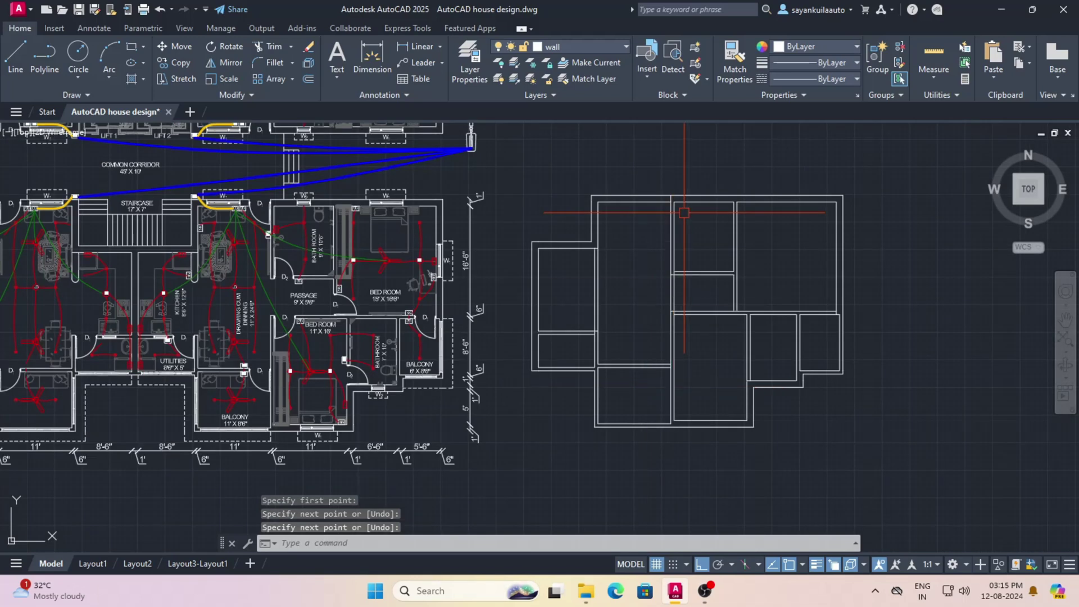
# Offset the short line at the entrance in the drawing-cum-dining room's upper wall 3'3" to the left
pyautogui.scroll(2, 678, 200)
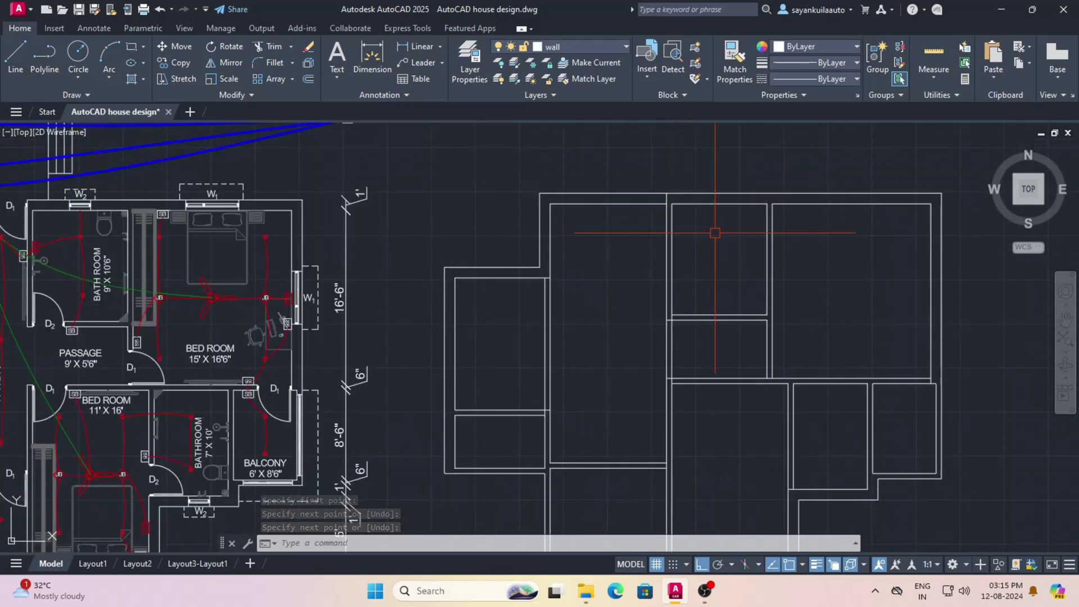
pyautogui.write('o')
pyautogui.press('Return')
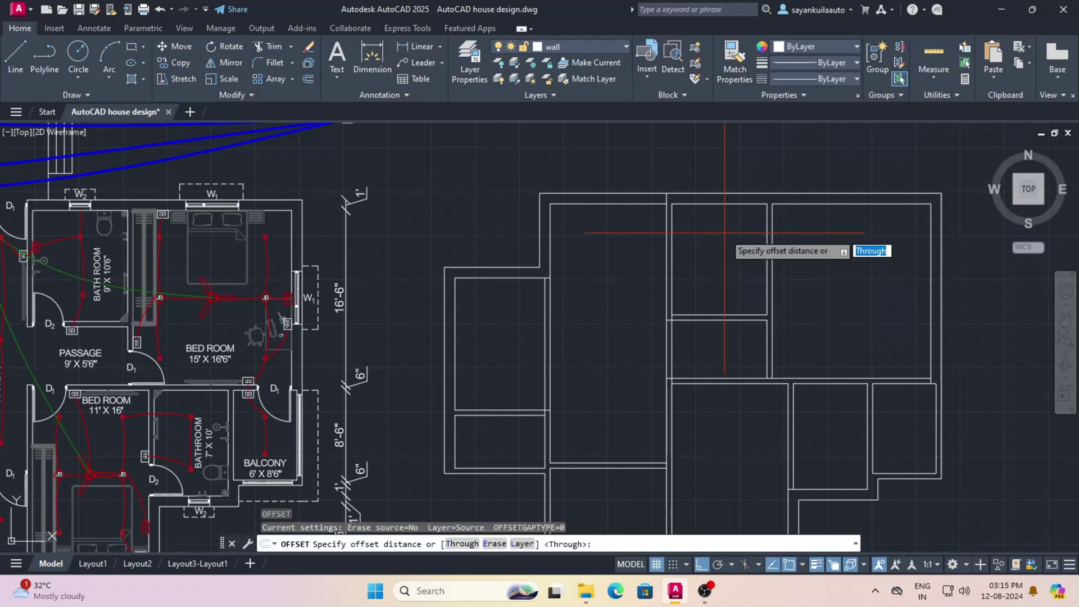
pyautogui.write("3'3")
pyautogui.press('Return')
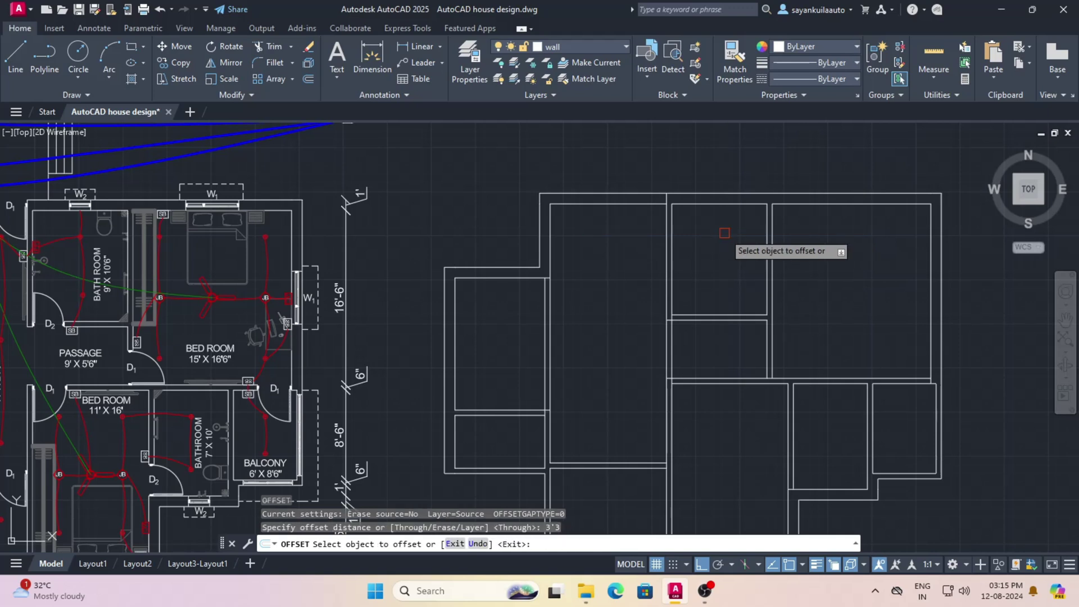
pyautogui.scroll(6, 669, 194)
pyautogui.click(666, 198)
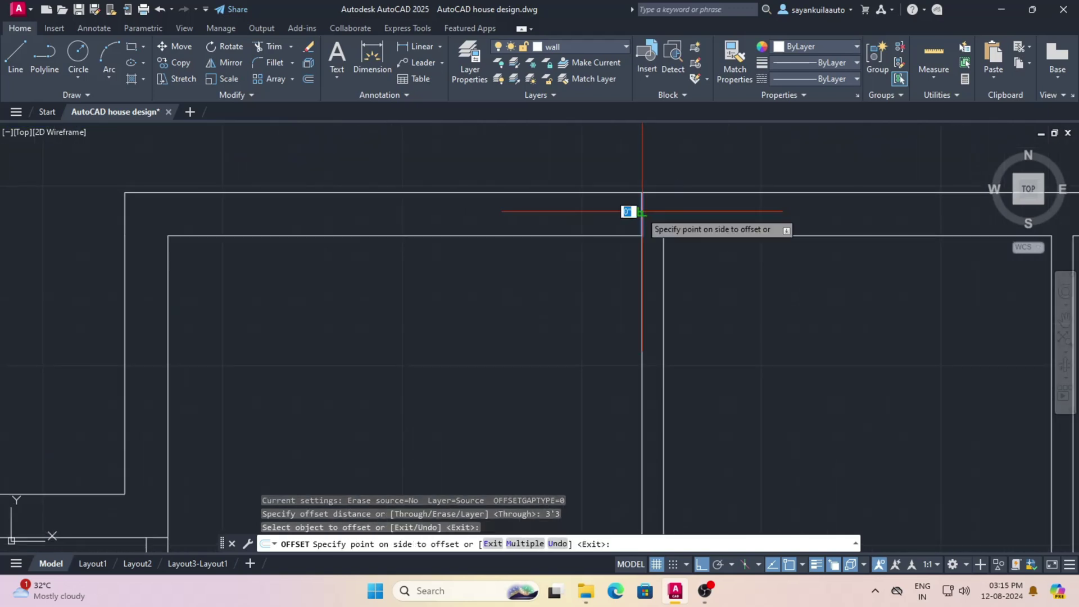
pyautogui.click(454, 212)
pyautogui.scroll(-5, 551, 149)
# Offset the short door lines in the kitchen–utilities wall, the large balcony's upper wall and the 11' x 16' bedroom's upper wall by 3'3"
pyautogui.scroll(8, 450, 294)
pyautogui.click(486, 274)
pyautogui.click(494, 274)
pyautogui.scroll(-6, 349, 330)
pyautogui.scroll(7, 573, 312)
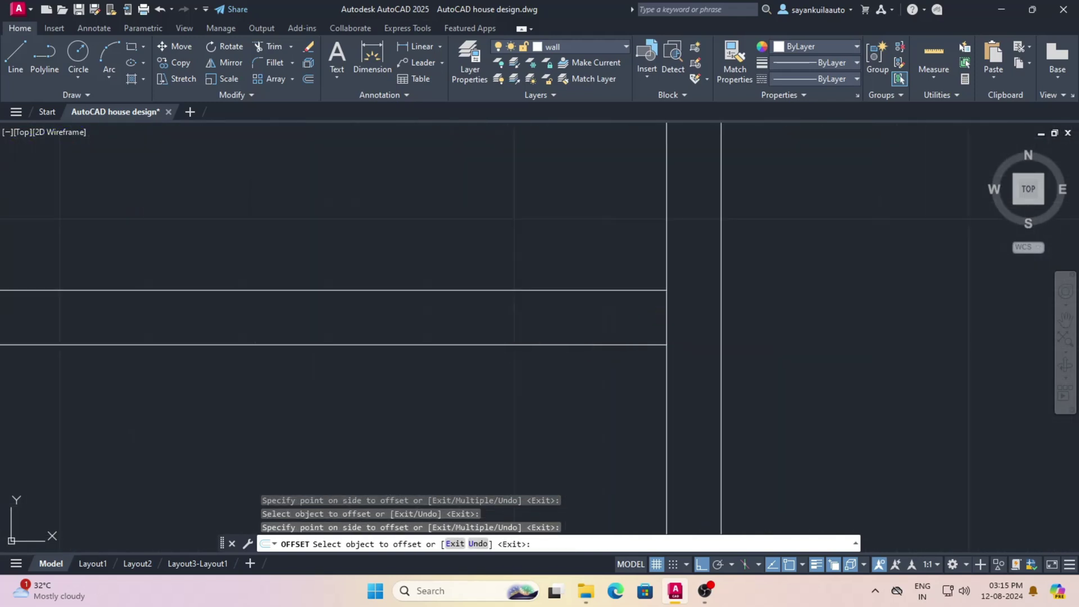
pyautogui.scroll(-6, 455, 258)
pyautogui.scroll(7, 467, 315)
pyautogui.click(455, 400)
pyautogui.click(638, 388)
pyautogui.scroll(-5, 549, 392)
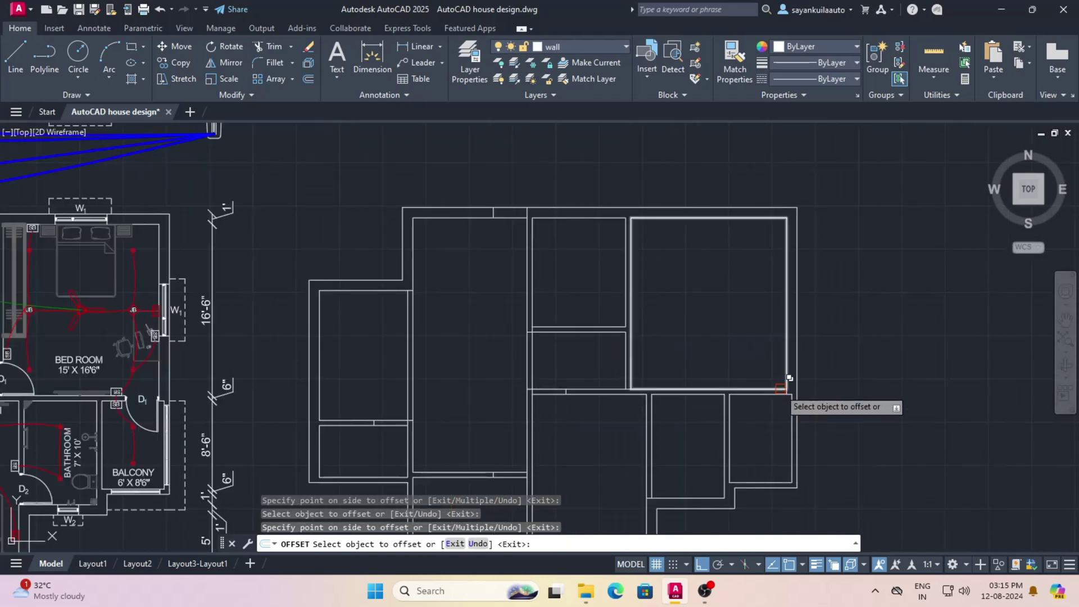
# Offset the short line in the small balcony's upper wall 3'3" to the left for the door opening
pyautogui.scroll(5, 788, 378)
pyautogui.click(855, 427)
pyautogui.click(595, 260)
pyautogui.scroll(-4, 635, 239)
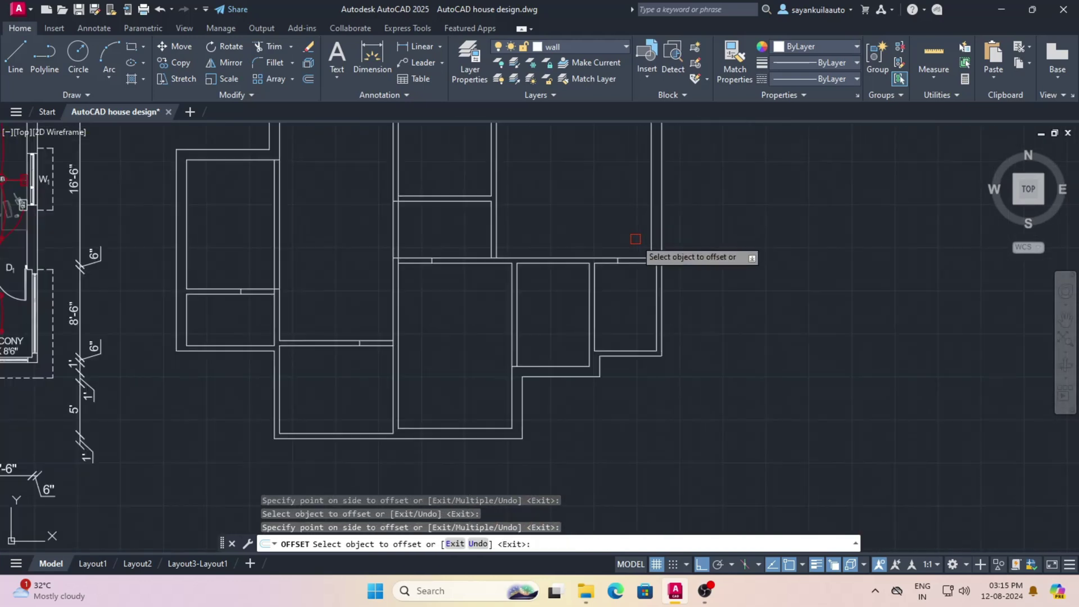
# Offset the short line across the attached bathroom's left wall 3' upward from its lower corner
pyautogui.scroll(-3, 635, 239)
pyautogui.scroll(6, 600, 412)
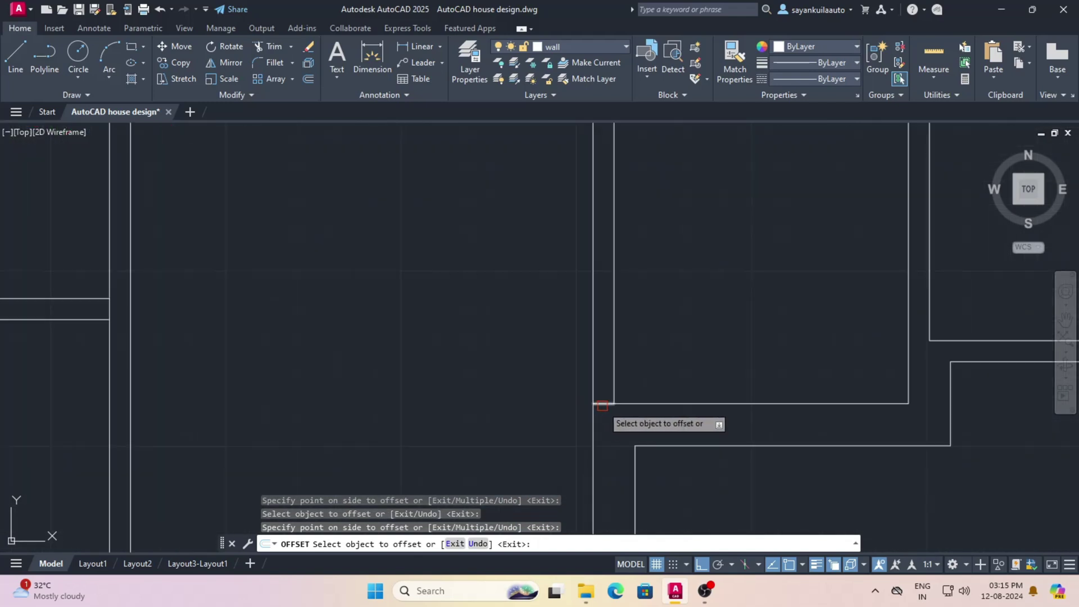
pyautogui.click(602, 404)
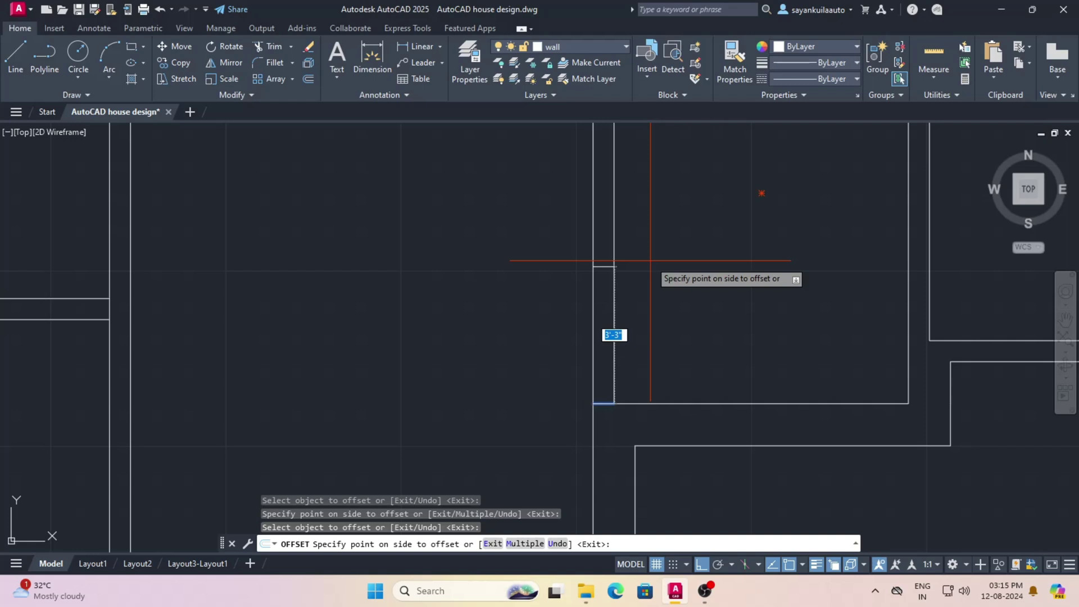
pyautogui.write("3'")
pyautogui.press('Return')
pyautogui.scroll(-5, 702, 284)
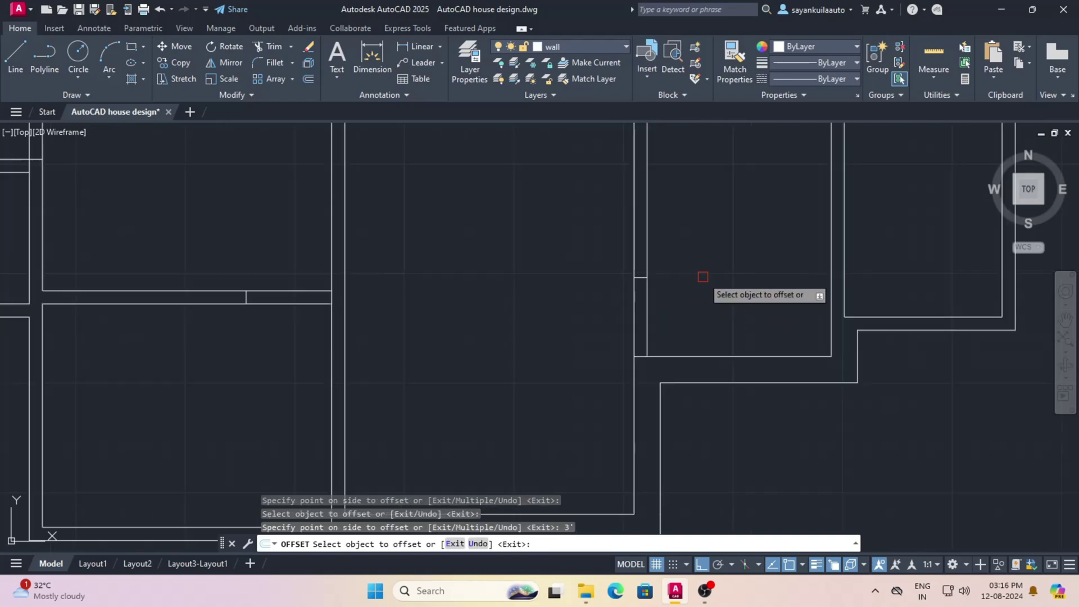
# Offset the short line in the wall between the upper bathroom and the passage 3' to the right
pyautogui.scroll(8, 556, 416)
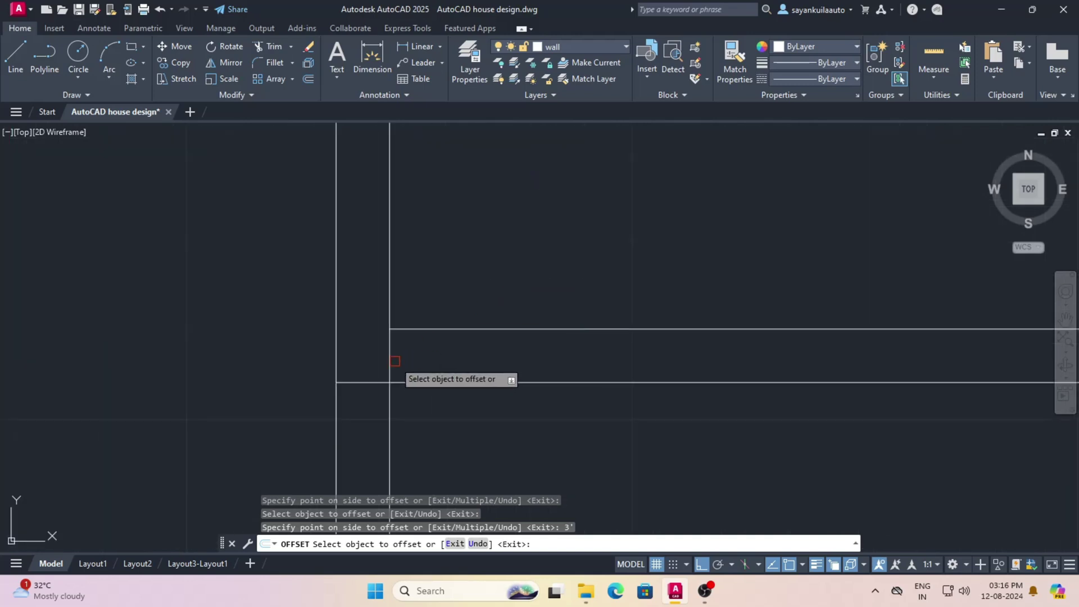
pyautogui.click(389, 358)
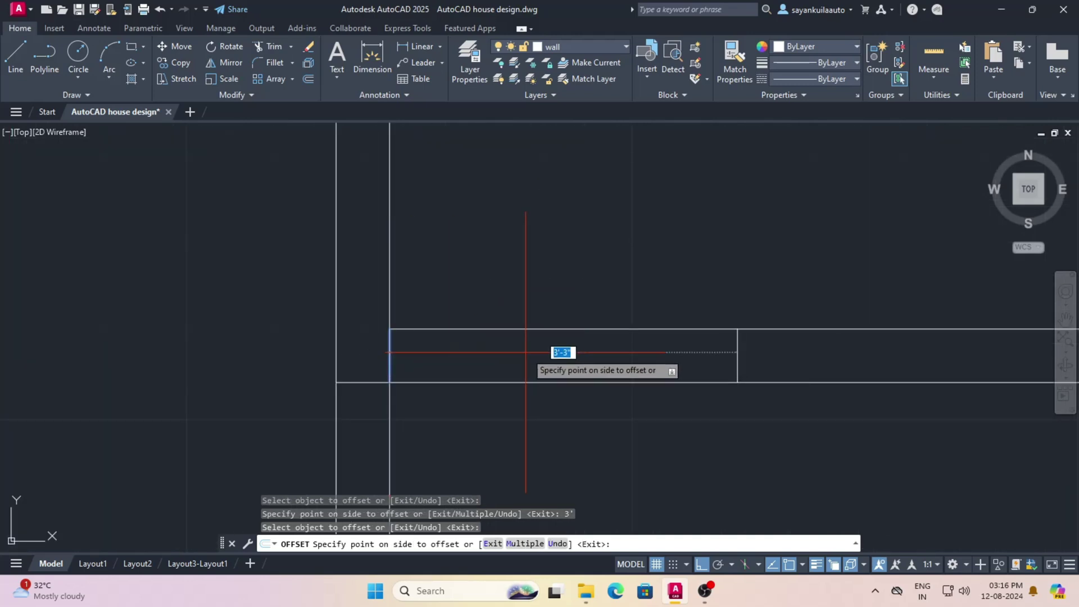
pyautogui.click(626, 351)
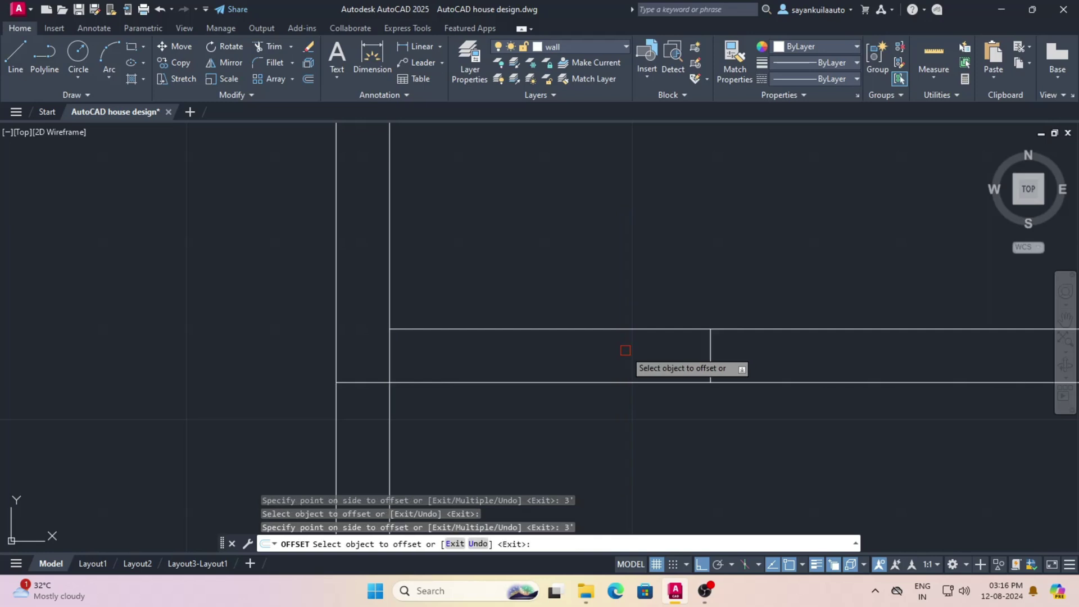
pyautogui.press('Return')
pyautogui.scroll(-6, 641, 283)
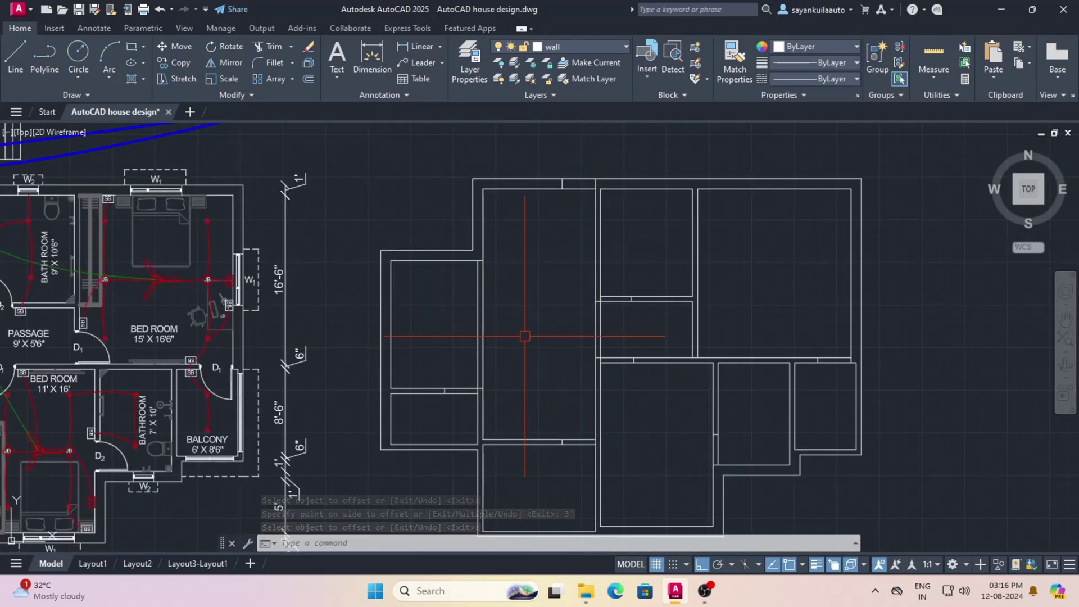
# Trim the wall lines at the main entrance and at the large balcony's door to open both gaps
pyautogui.write('r')
pyautogui.press('Return')
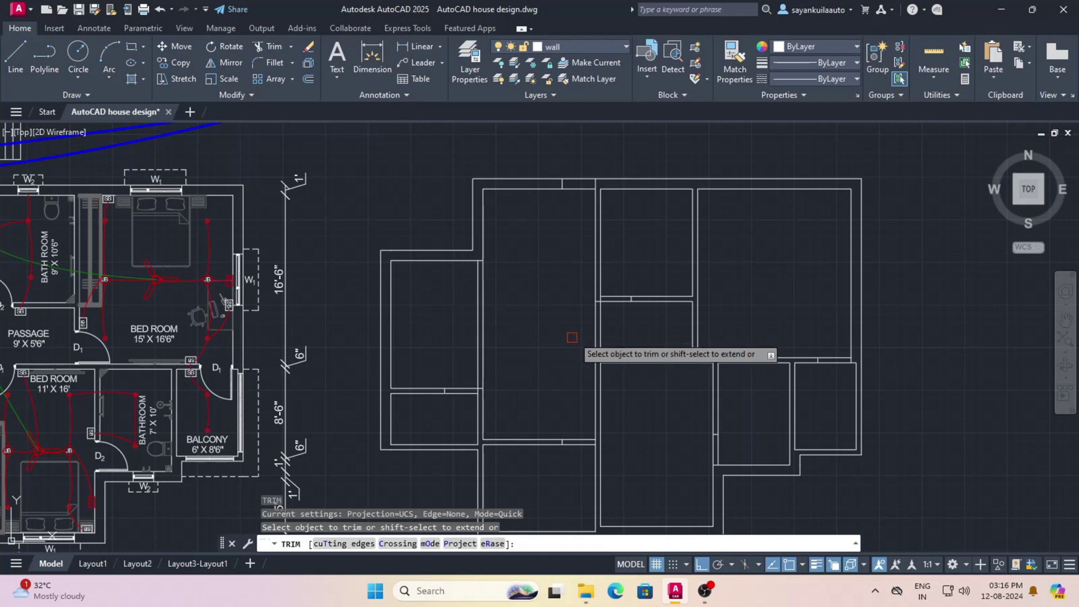
pyautogui.click(579, 156)
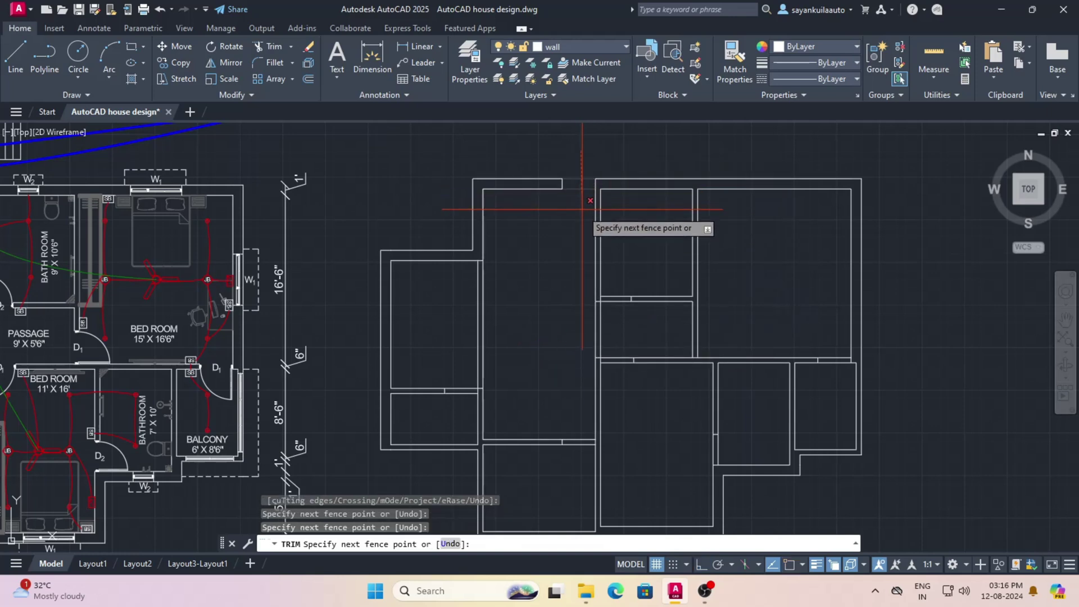
pyautogui.click(574, 458)
pyautogui.press('Return')
# Trim away the wall between the kitchen and the drawing-cum-dining room, and open the kitchen–utilities door gap
pyautogui.click(505, 301)
pyautogui.click(461, 310)
pyautogui.press('Return')
pyautogui.click(459, 337)
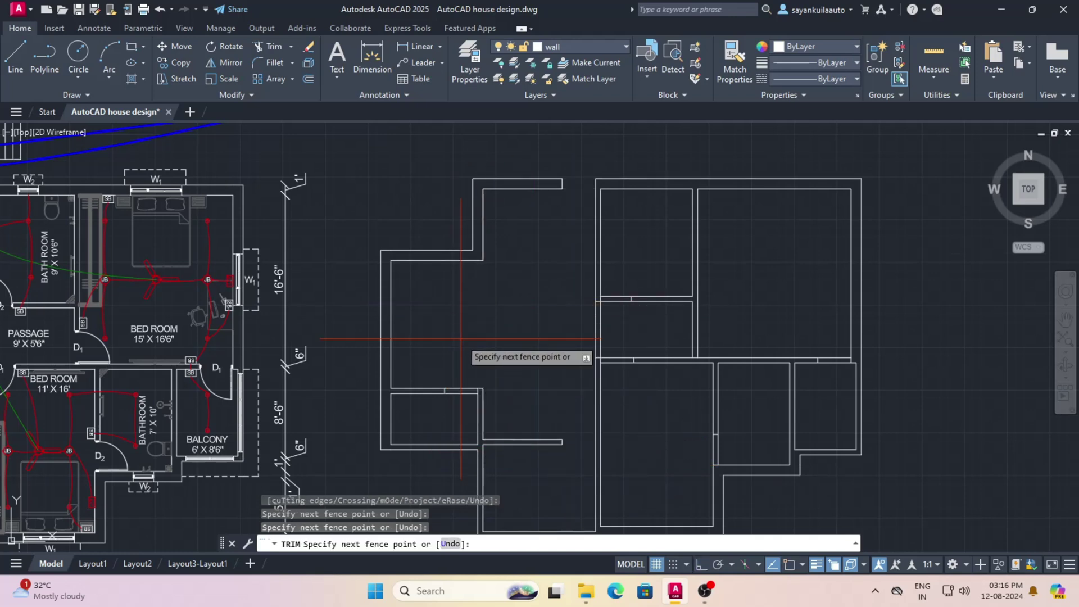
pyautogui.click(459, 410)
pyautogui.press('Return')
# Trim the door gaps in the upper bathroom's lower wall and the 11' x 16' bedroom's upper wall, and open the passage to the drawing room
pyautogui.scroll(2, 612, 287)
pyautogui.click(615, 261)
pyautogui.click(615, 438)
pyautogui.press('Return')
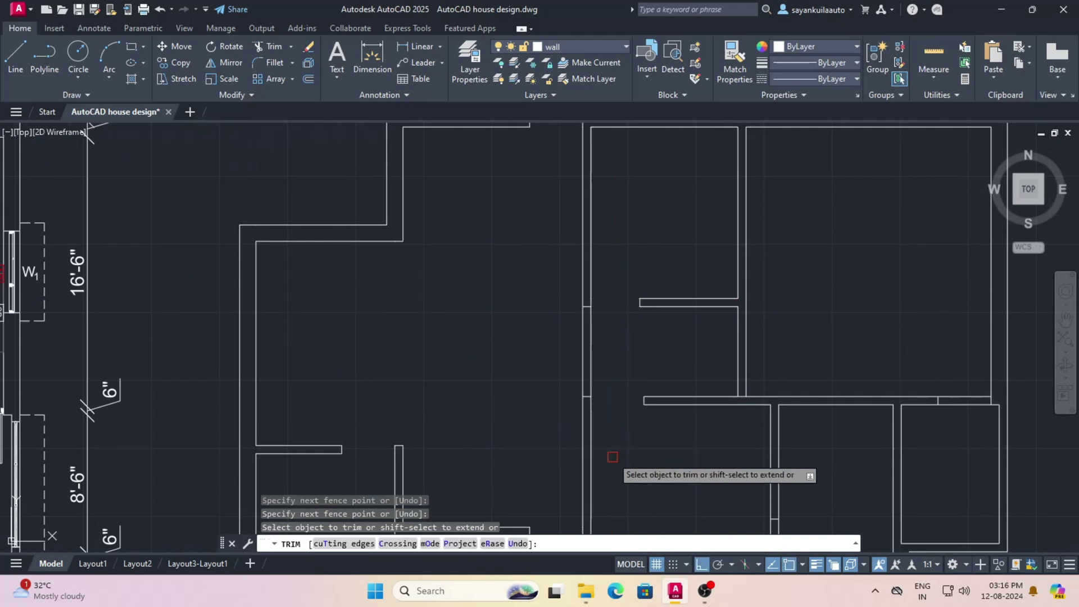
pyautogui.click(666, 359)
pyautogui.click(559, 355)
pyautogui.press('Return')
# Trim the door gaps in the attached bathroom's left wall and the small balcony's upper wall
pyautogui.scroll(-2, 519, 278)
pyautogui.click(664, 459)
pyautogui.click(806, 435)
pyautogui.press('Return')
pyautogui.scroll(4, 793, 294)
pyautogui.click(793, 289)
pyautogui.click(786, 438)
pyautogui.press('Return')
pyautogui.scroll(-4, 592, 270)
pyautogui.press('Return')
# Offset the short line at the foot of the wall between the passage and the large bedroom 3'3" upward
pyautogui.scroll(5, 536, 255)
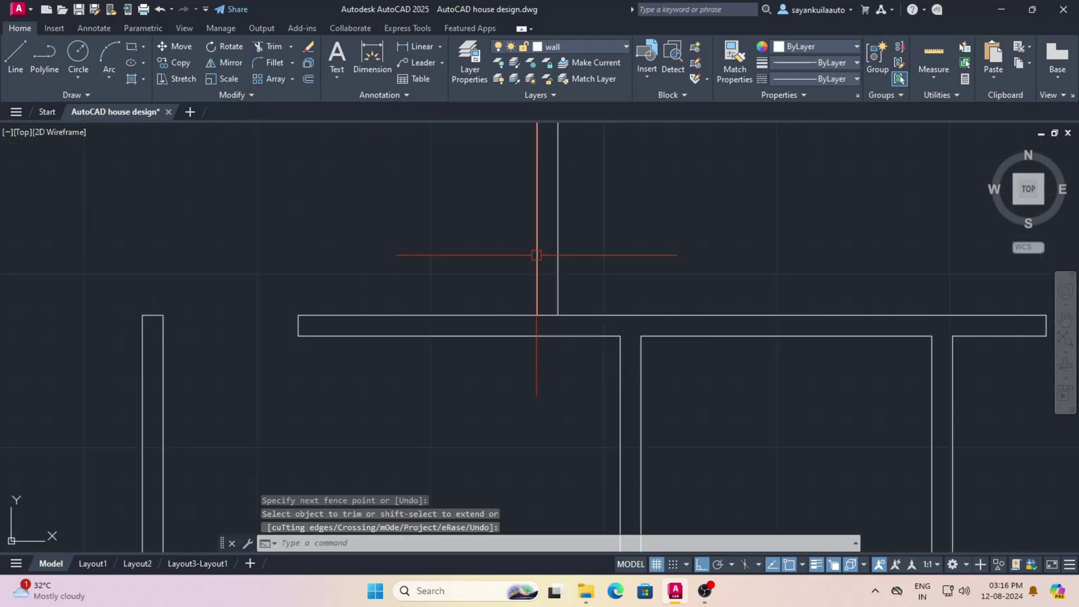
pyautogui.write('o')
pyautogui.press('Return')
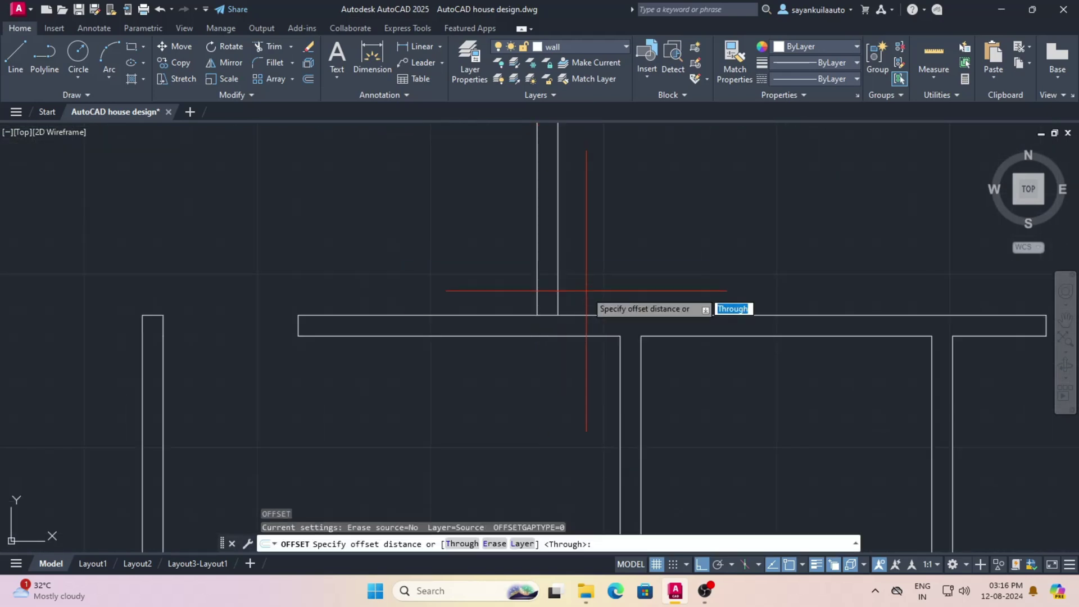
pyautogui.write("3'3")
pyautogui.press('Return')
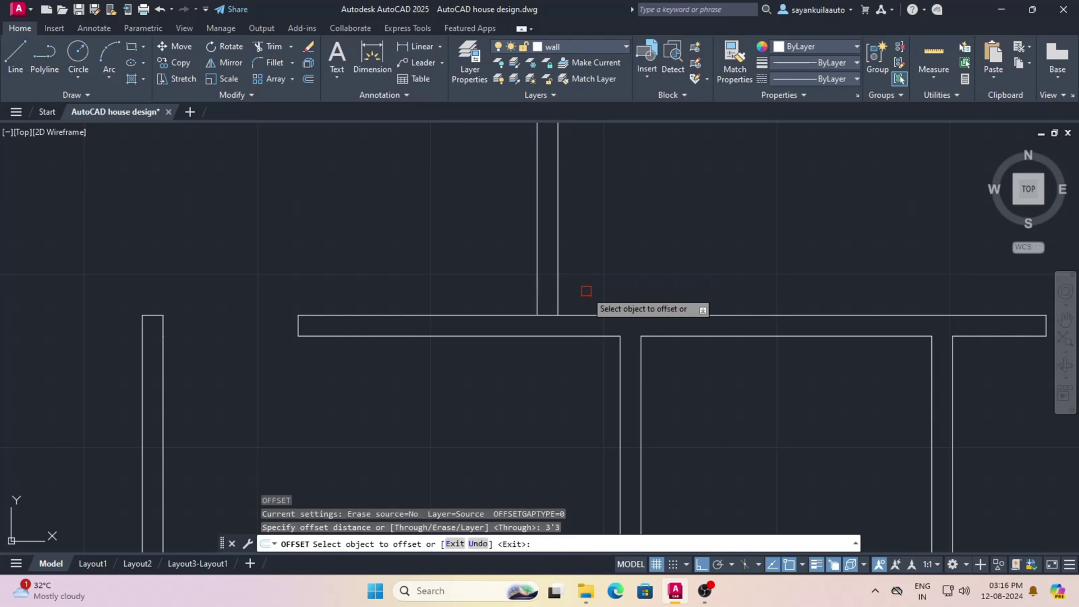
pyautogui.click(547, 315)
pyautogui.scroll(-2, 551, 320)
pyautogui.click(579, 212)
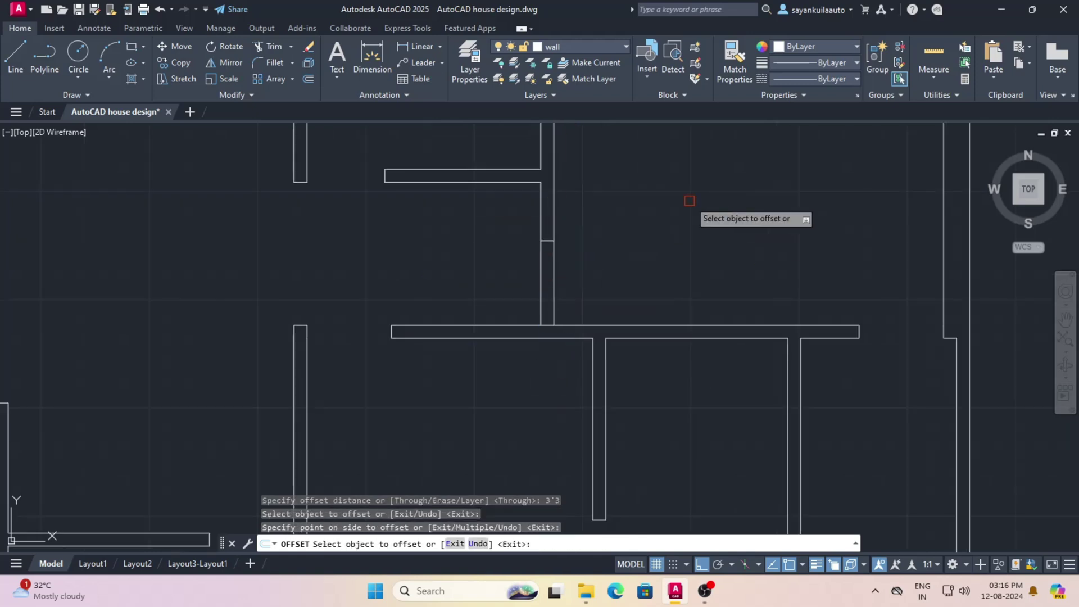
# Trim the wall lines between the passage and the large bedroom to open the door gap
pyautogui.press('Return')
pyautogui.write('t or')
pyautogui.press('Return')
pyautogui.click(695, 279)
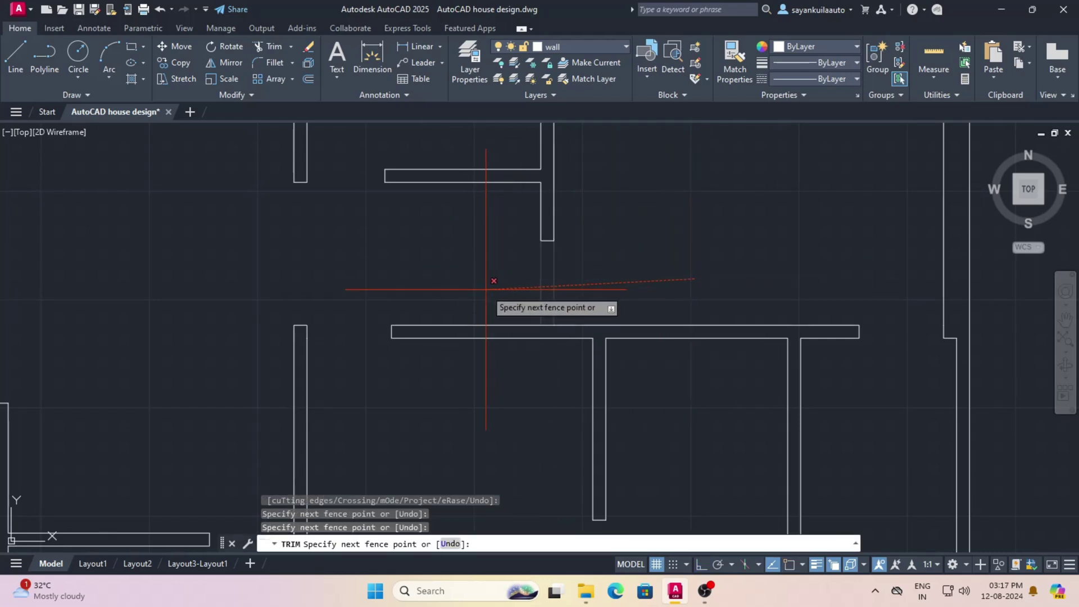
pyautogui.click(486, 290)
pyautogui.press('Return')
pyautogui.scroll(-2, 486, 289)
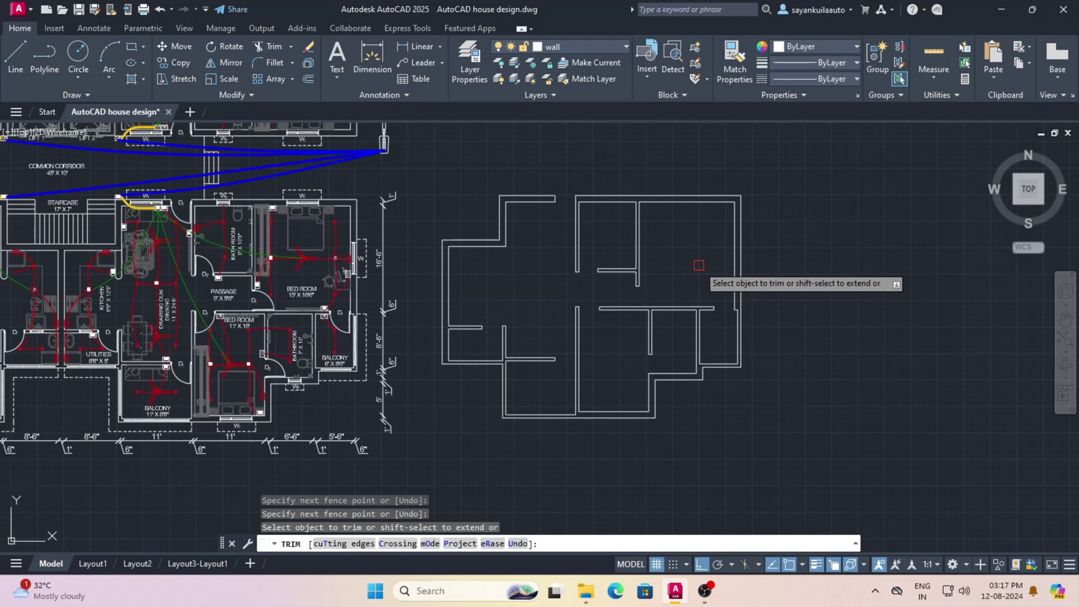
pyautogui.press('Return')
# Examine the round-ended wall stub beside the kitchen in the reference plan and measure along its straight edge
pyautogui.scroll(4, 103, 253)
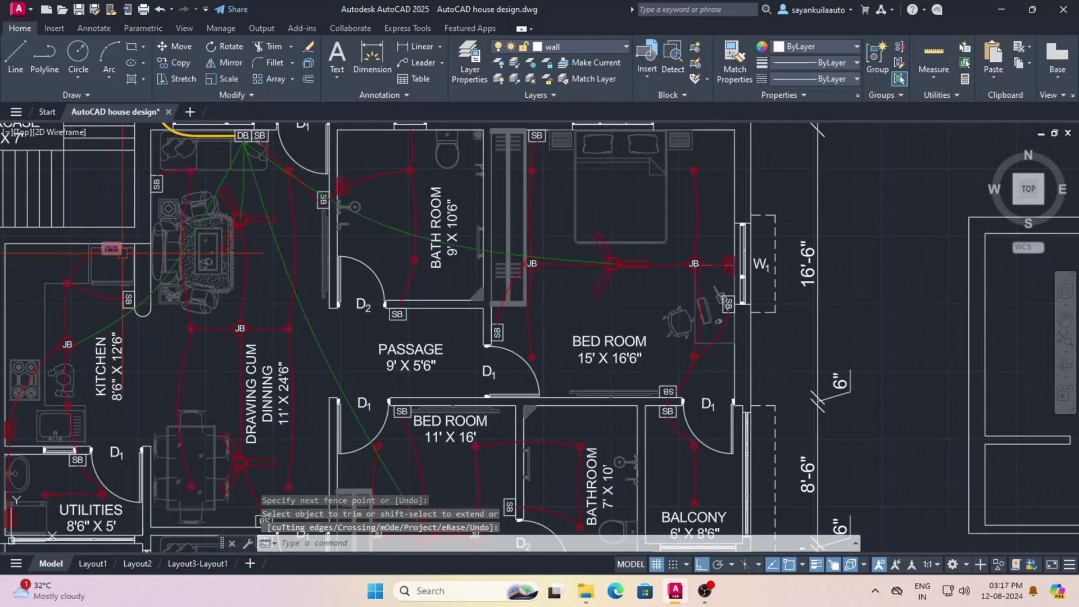
pyautogui.scroll(2, 140, 270)
pyautogui.scroll(-4, 168, 281)
pyautogui.scroll(5, 192, 304)
pyautogui.scroll(-1, 191, 304)
pyautogui.scroll(-4, 118, 354)
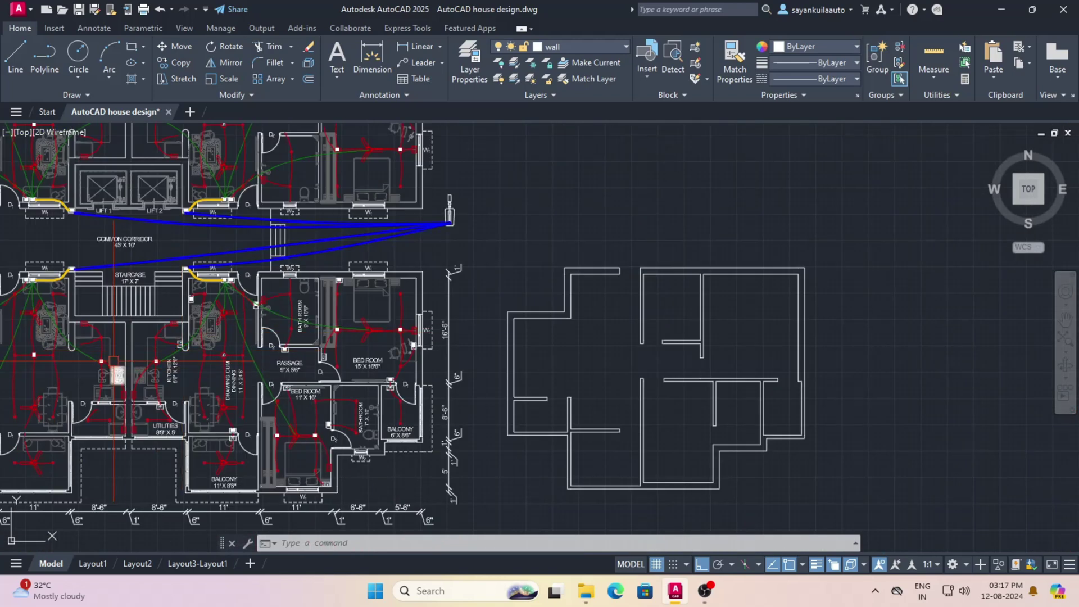
pyautogui.scroll(5, 115, 361)
pyautogui.write('di')
pyautogui.press('Return')
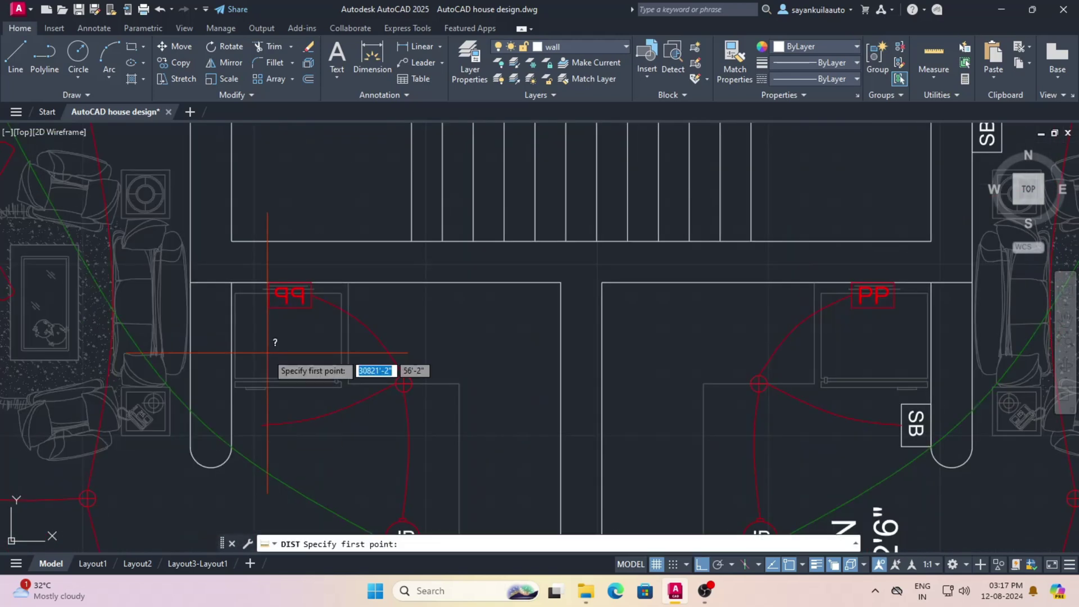
pyautogui.click(230, 447)
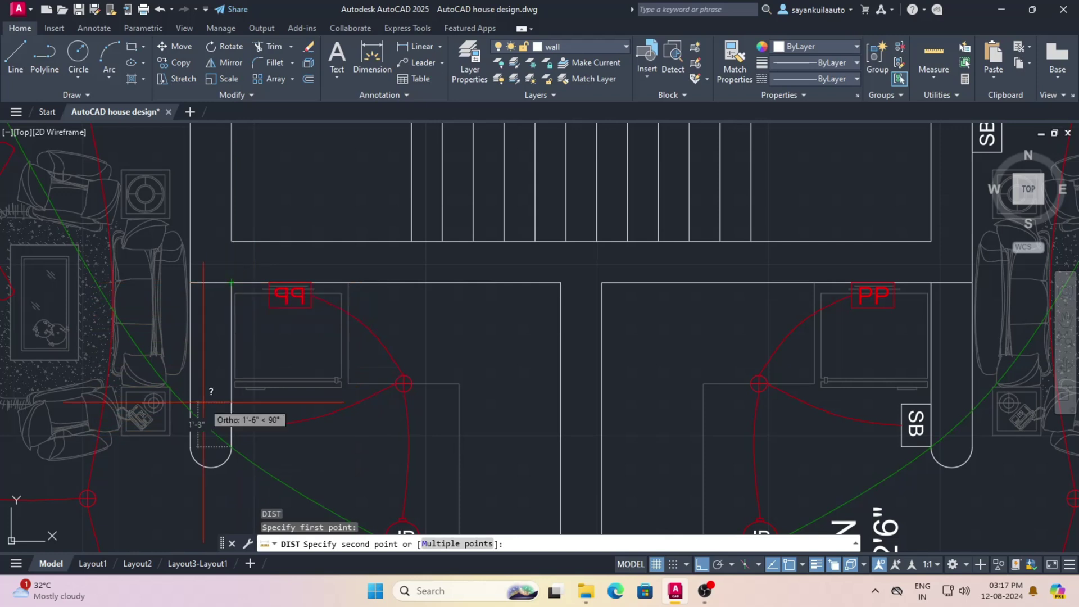
pyautogui.click(257, 403)
pyautogui.scroll(-5, 390, 375)
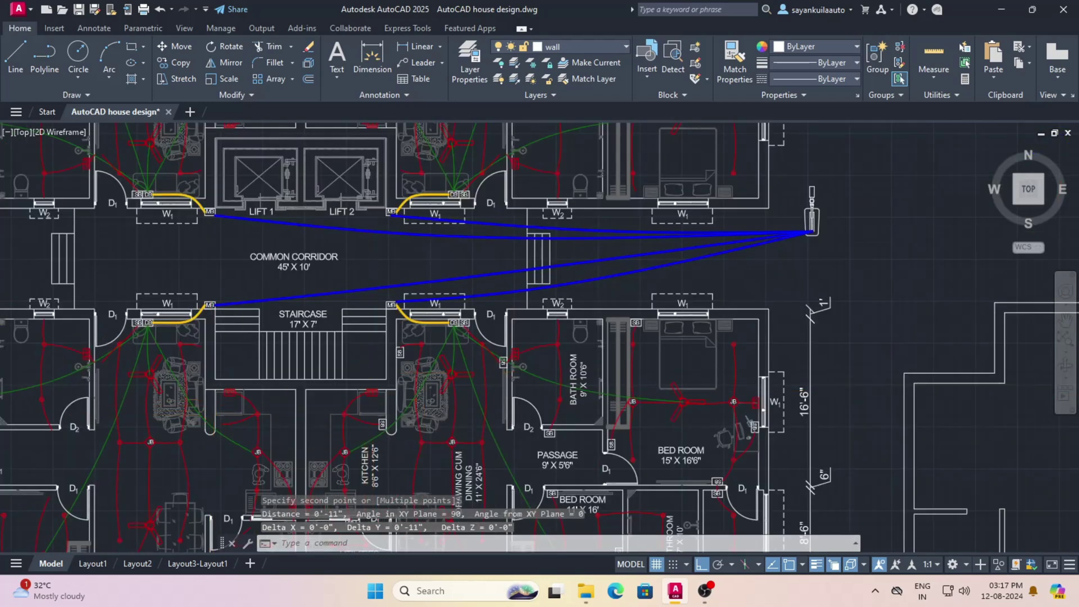
# Start a polyline at the inner wall corner beside the kitchen's upper wall and draw it 4' straight down
pyautogui.scroll(-2, 256, 403)
pyautogui.scroll(5, 788, 390)
pyautogui.scroll(2, 789, 390)
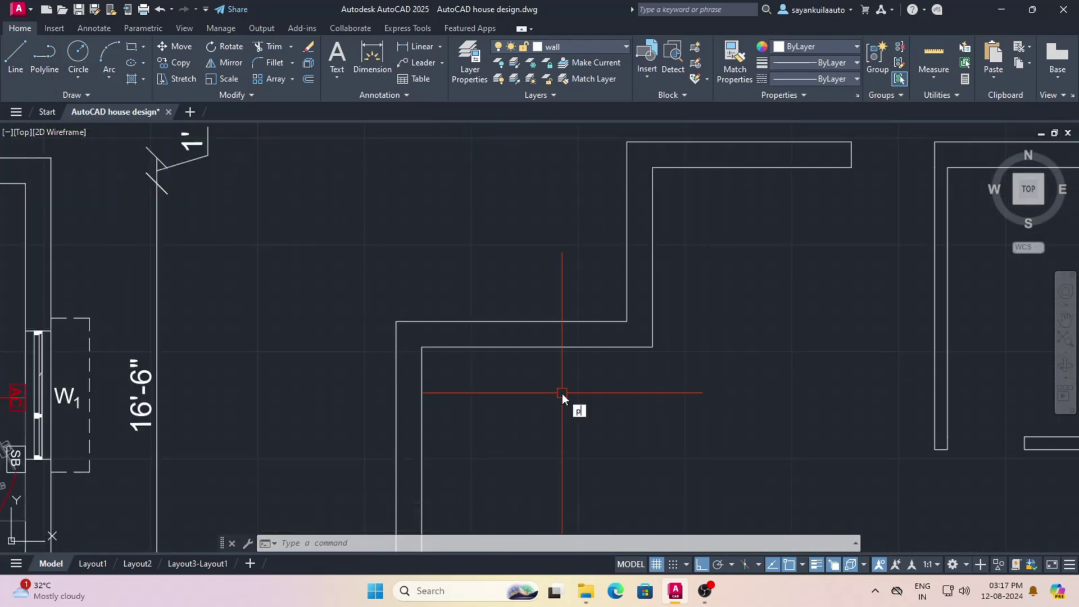
pyautogui.write('l')
pyautogui.press('Return')
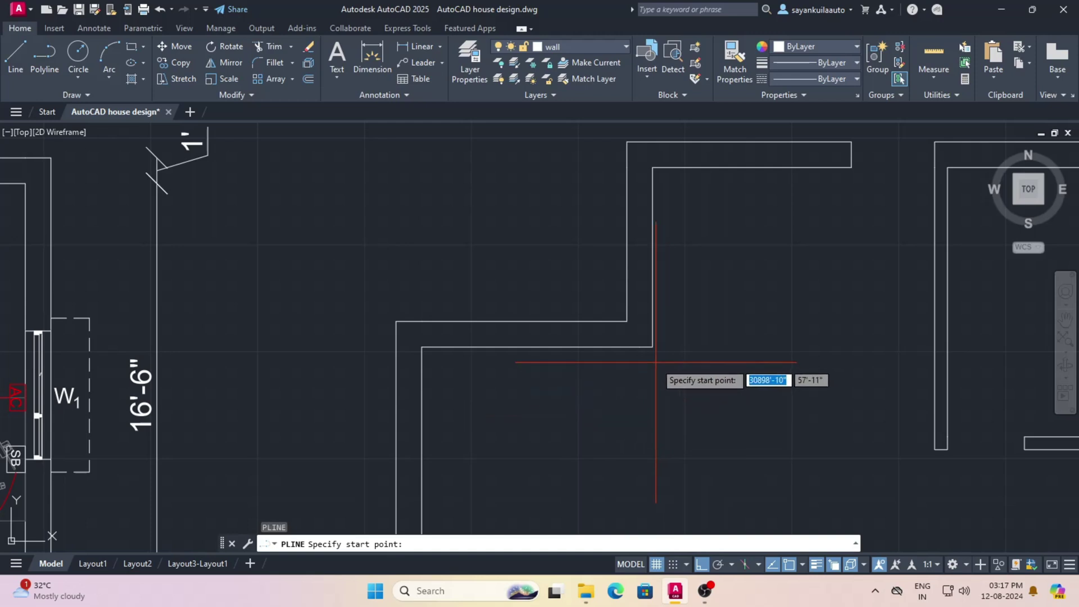
pyautogui.click(652, 347)
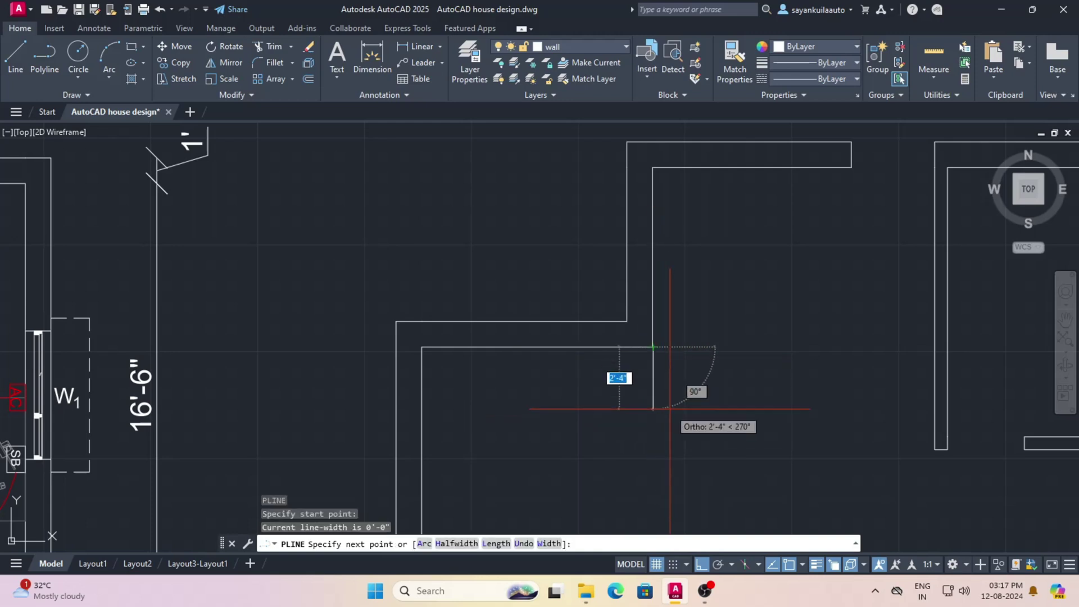
pyautogui.write('4')
pyautogui.press('Return')
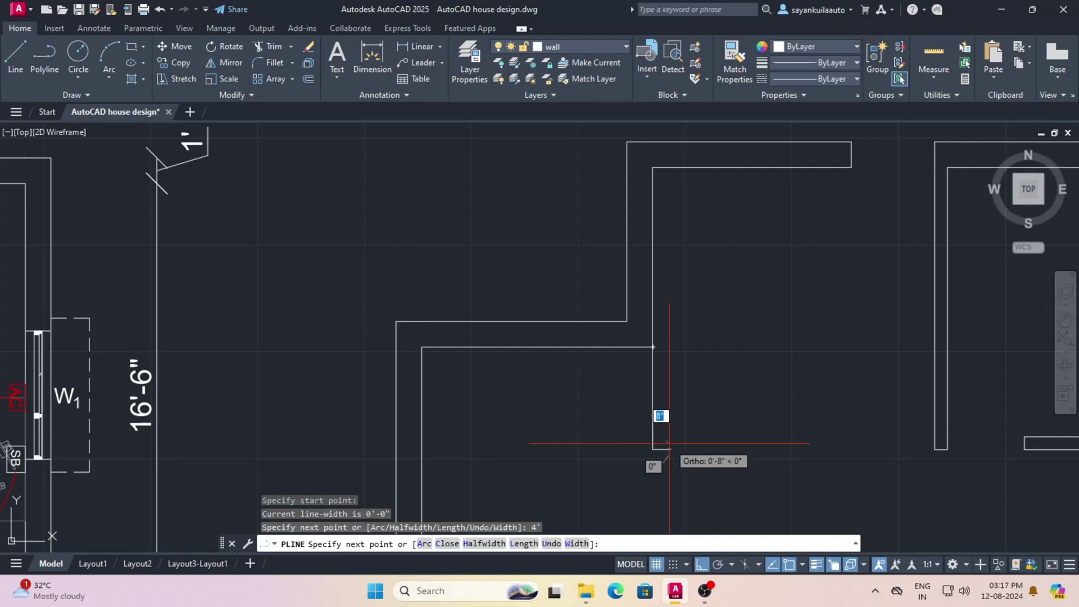
# Round the stub's lower end with a 12" wide arc to the left, and run straight segments up and across to the starting corner
pyautogui.write('A')
pyautogui.press('Return')
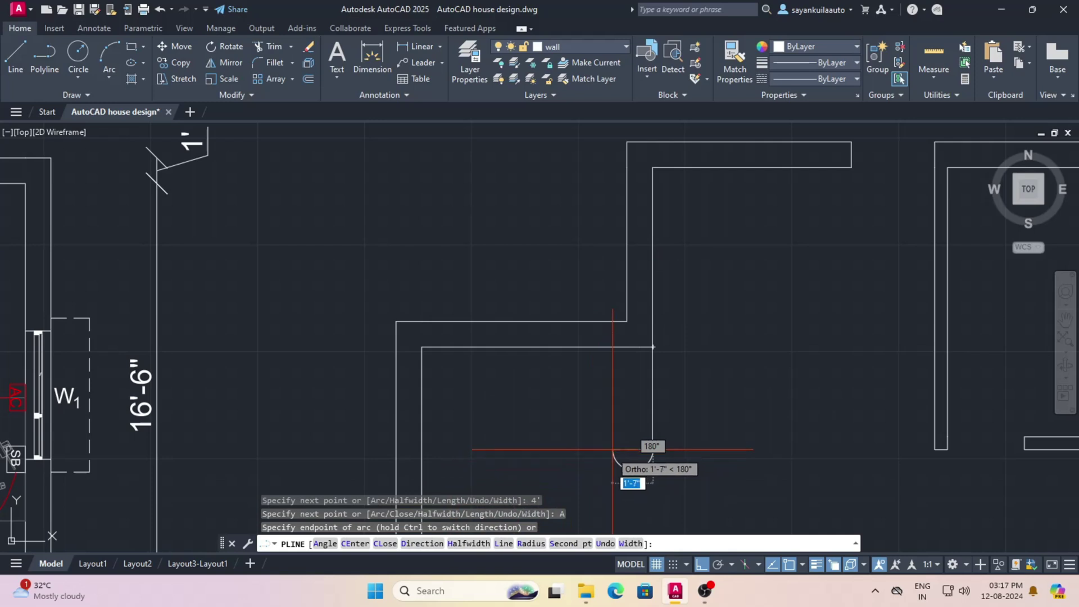
pyautogui.write('12')
pyautogui.press('Return')
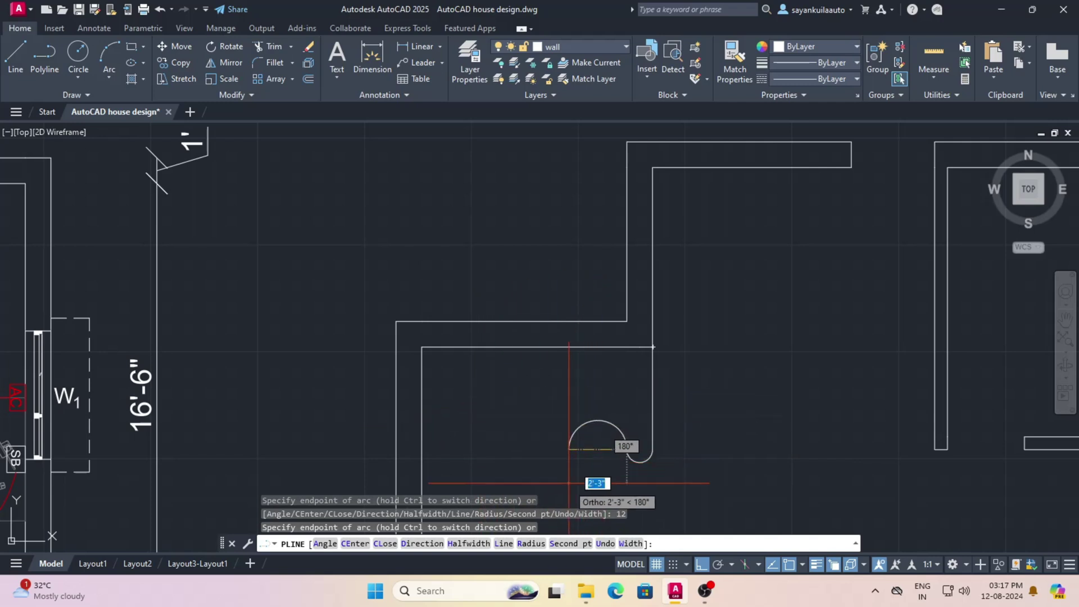
pyautogui.click(503, 543)
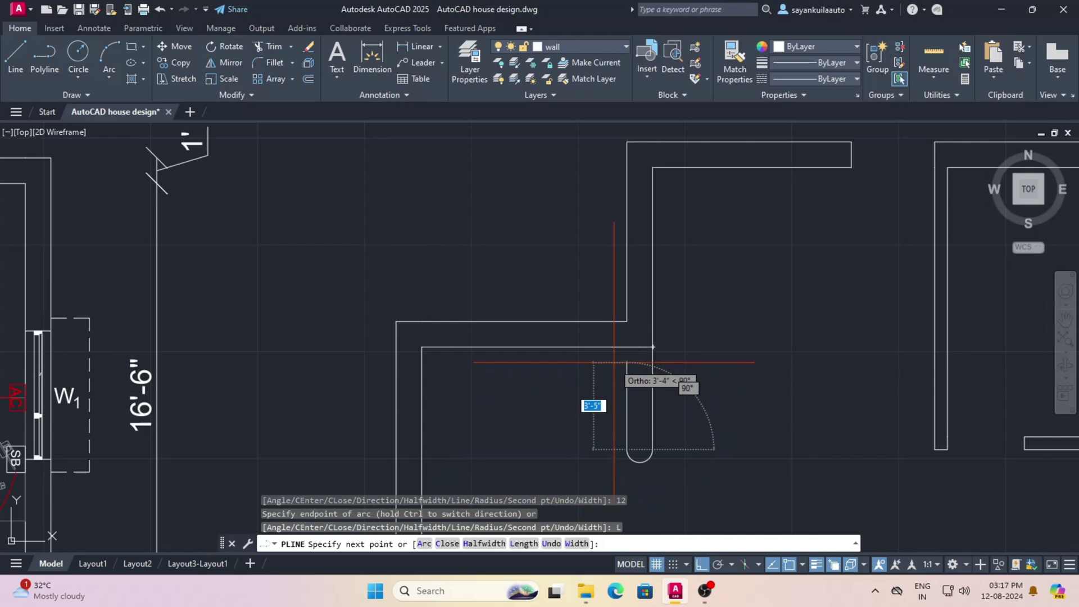
pyautogui.click(627, 347)
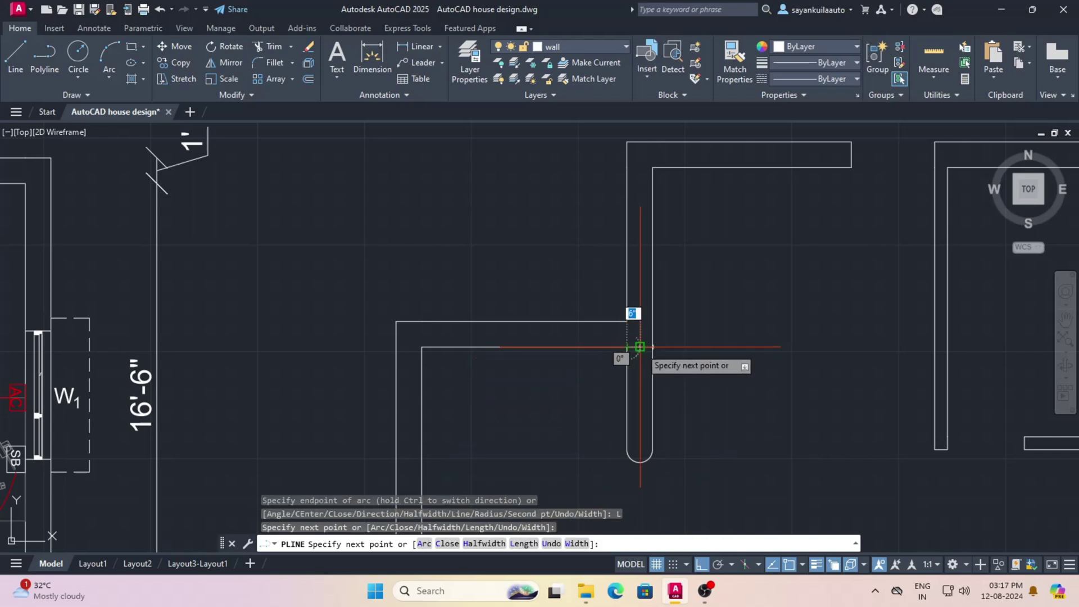
pyautogui.click(652, 346)
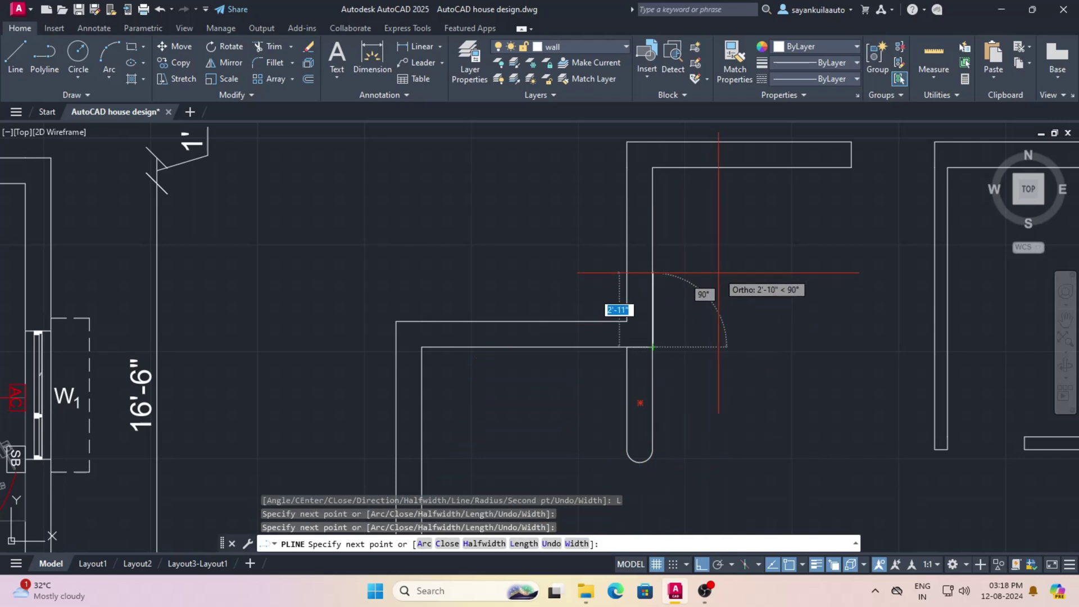
pyautogui.press('Escape')
# Compare the drafted apartment walls and door openings with the reference plan, from room level out to the whole building
pyautogui.scroll(-5, 612, 304)
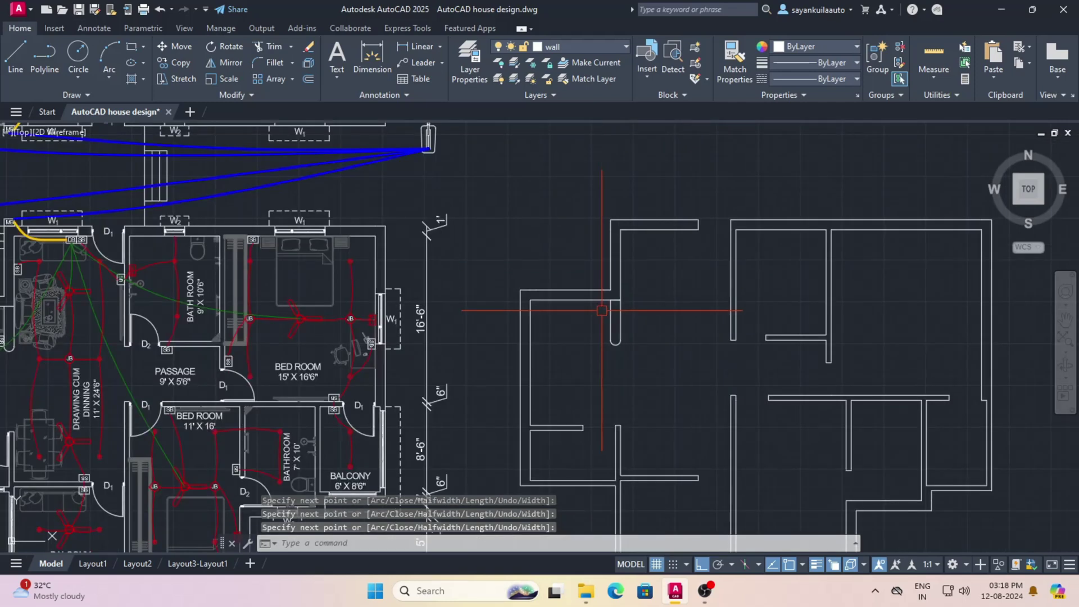
pyautogui.scroll(2, 626, 333)
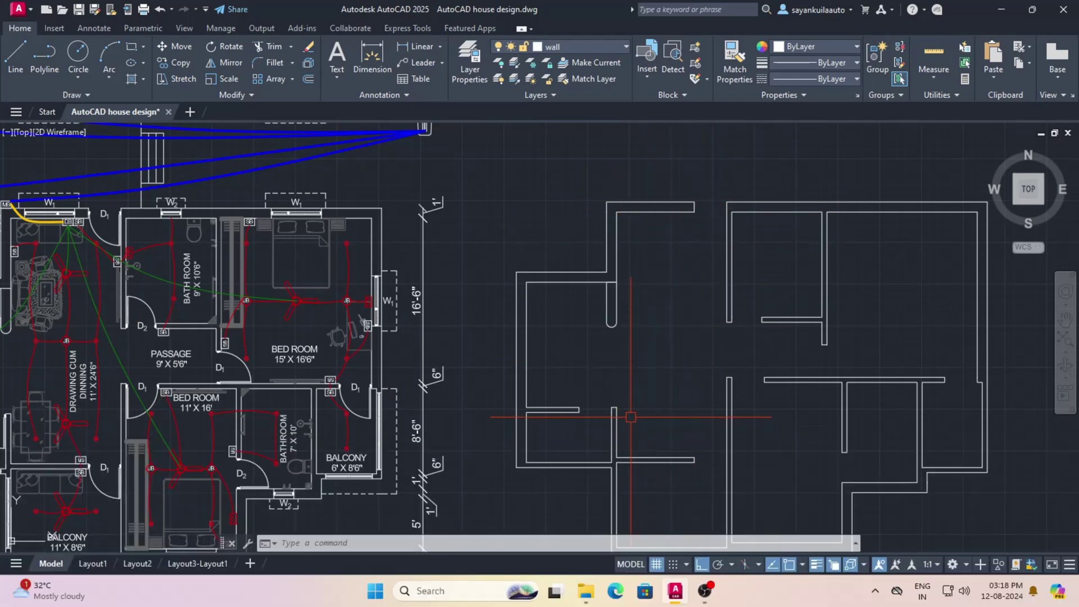
pyautogui.scroll(-3, 702, 366)
pyautogui.scroll(3, 689, 385)
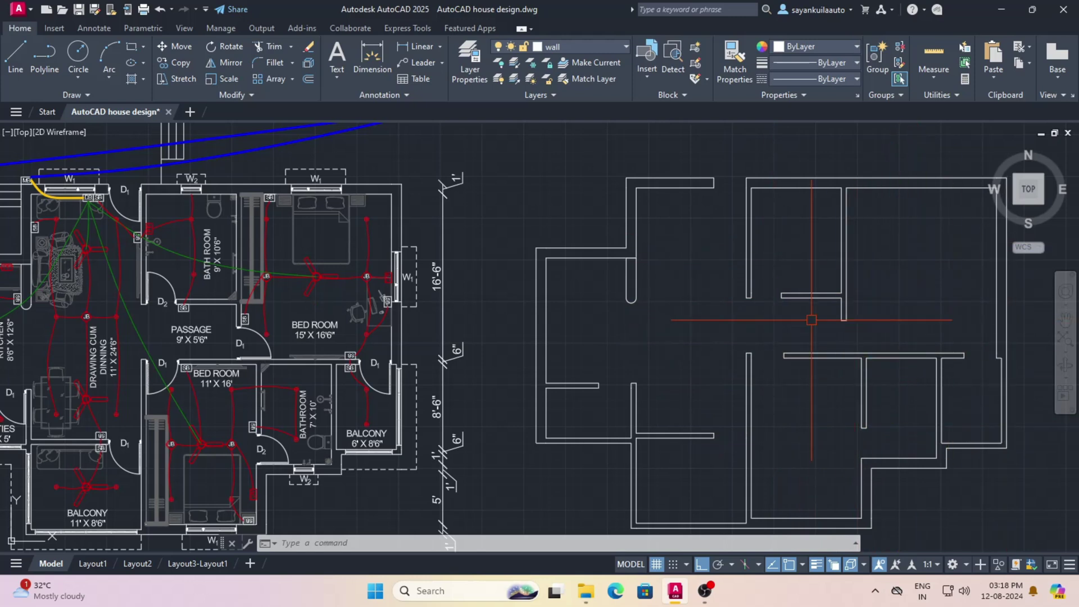
pyautogui.scroll(-3, 805, 325)
pyautogui.scroll(3, 365, 297)
pyautogui.scroll(-2, 365, 297)
pyautogui.scroll(-2, 365, 298)
pyautogui.scroll(-1, 573, 240)
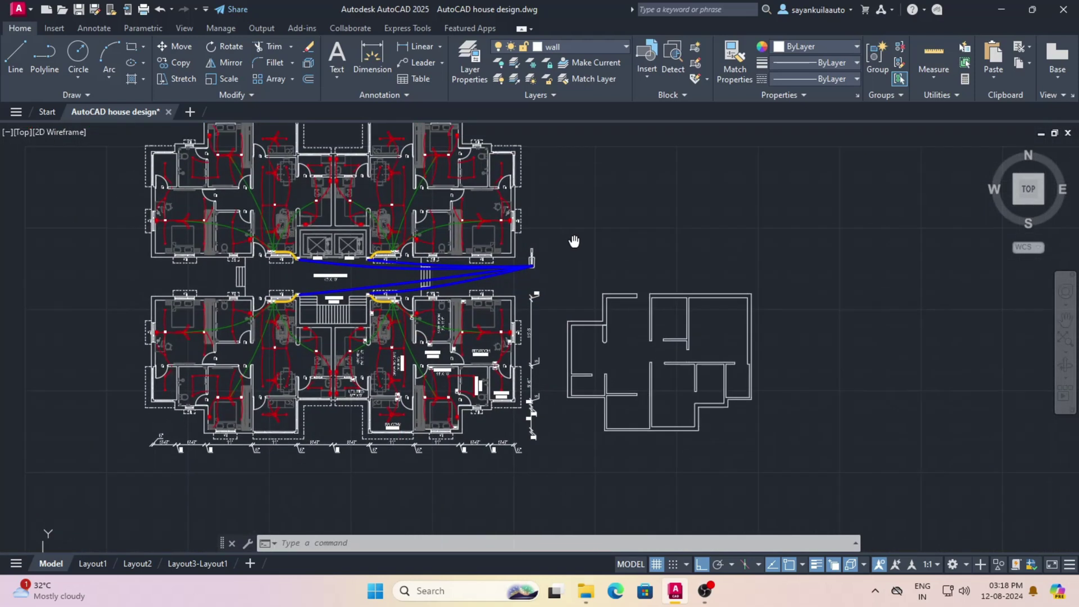
pyautogui.scroll(1, 603, 276)
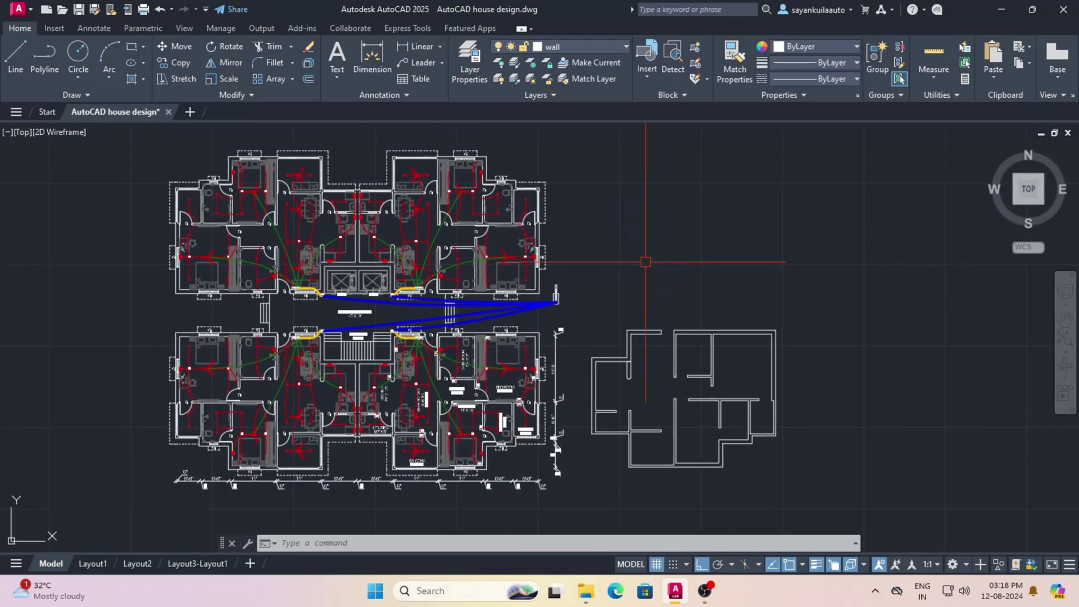